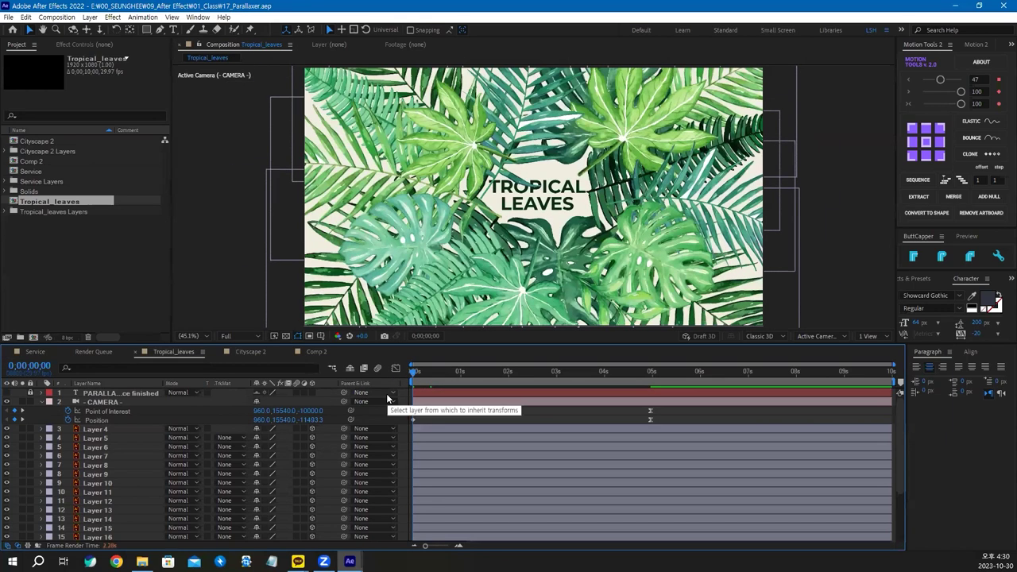
Step: Preview the Tropical_leaves animation and the Comp 2 cityscape animation
{"action": "key", "text": "space"}
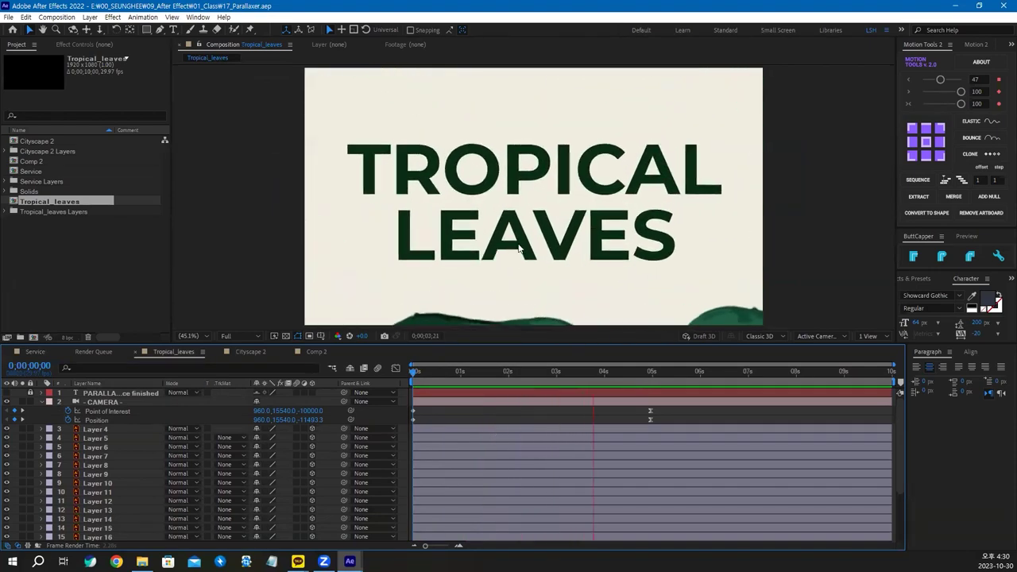
{"action": "left_click", "coordinate": [316, 351]}
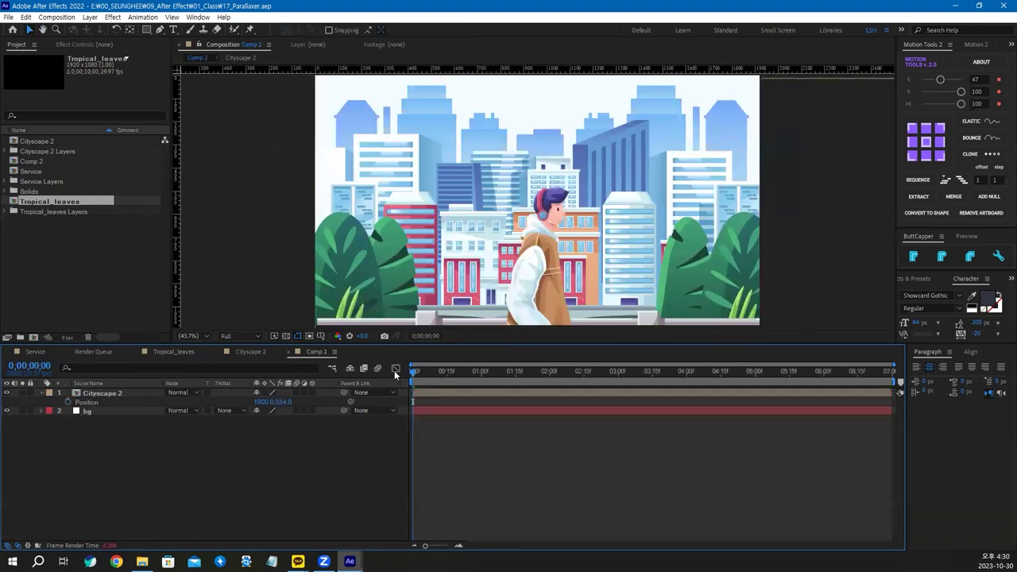
{"action": "key", "text": "space"}
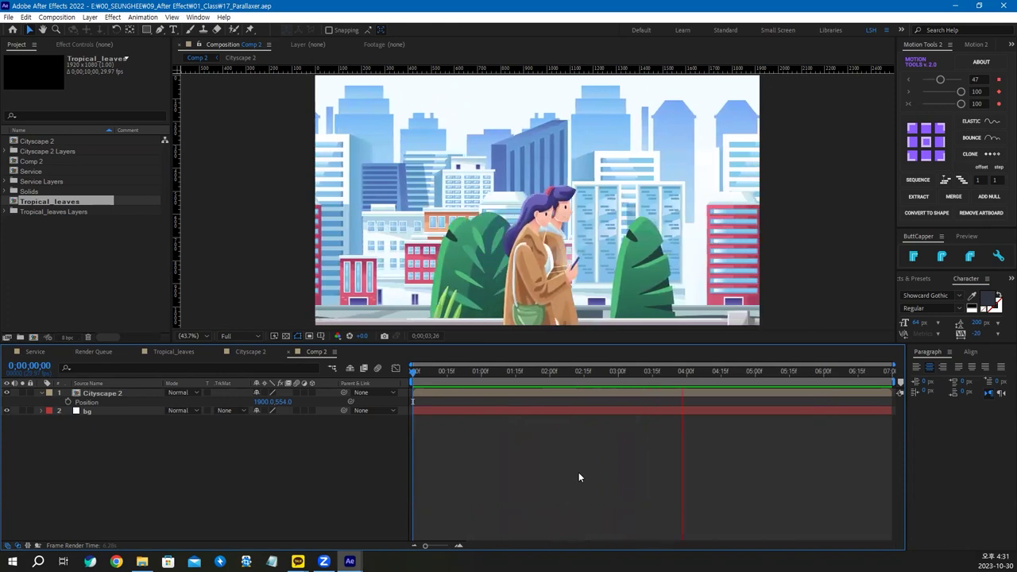
{"action": "key", "text": "space"}
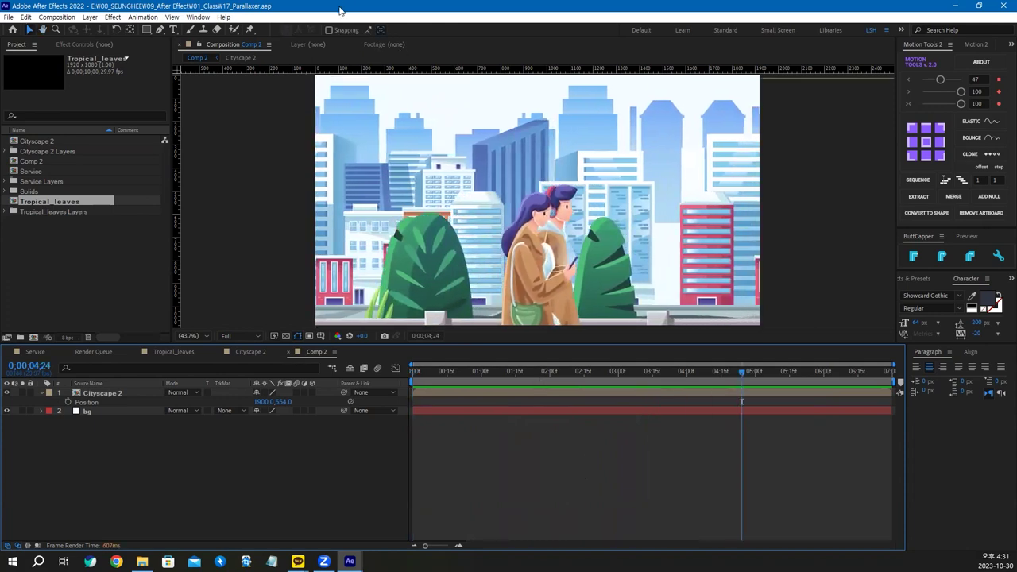
Step: Create a new project and import Service.ai as a composition with footage dimensions set to Layer Size
{"action": "key", "text": "ctrl+alt+n"}
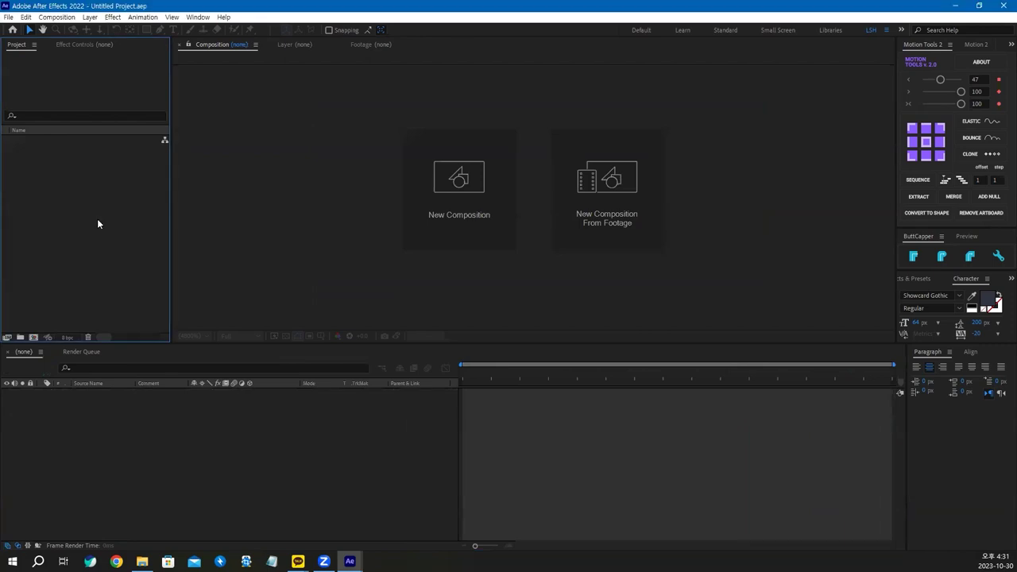
{"action": "double_click", "coordinate": [98, 224]}
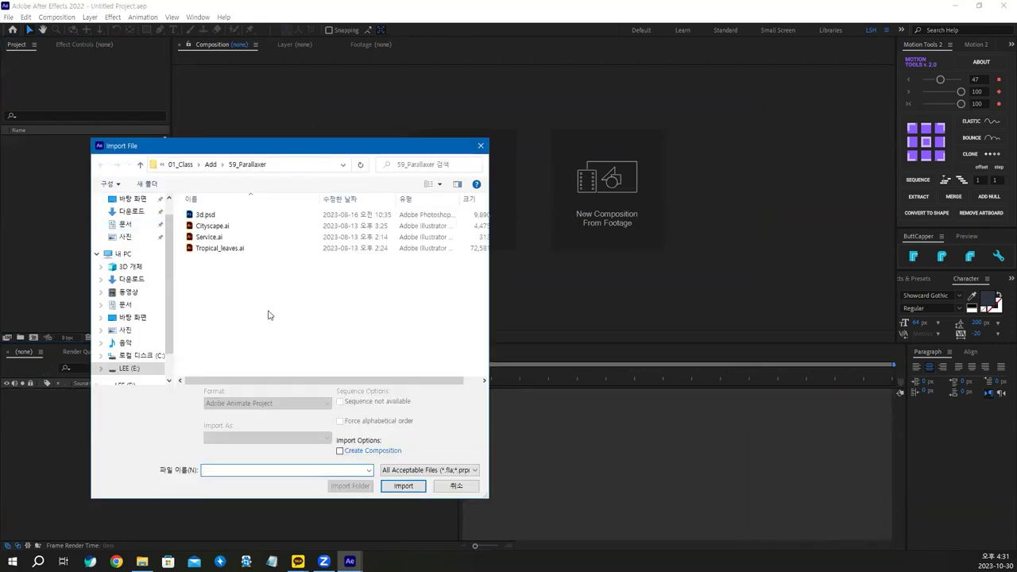
{"action": "double_click", "coordinate": [230, 237]}
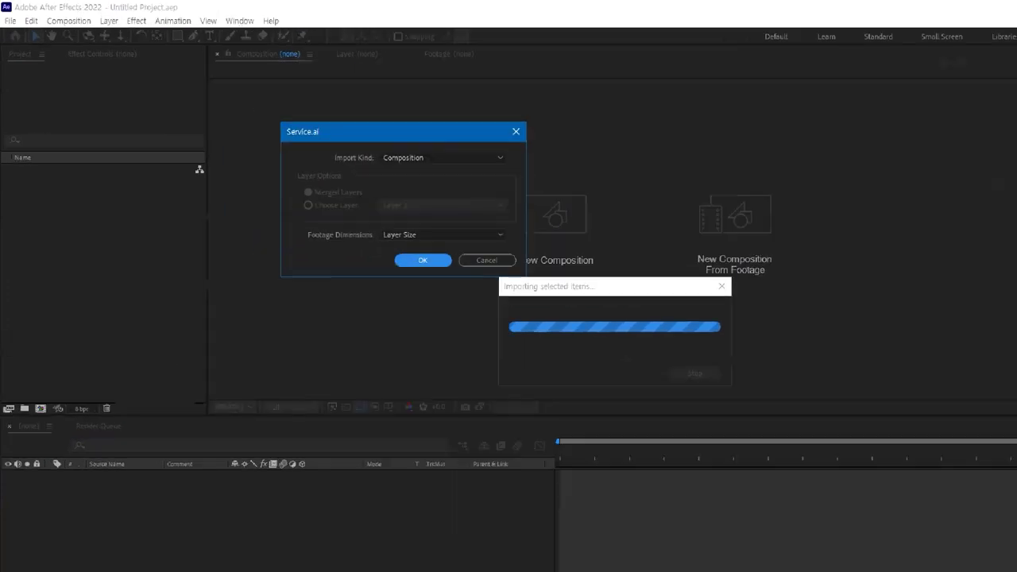
{"action": "mouse_move", "coordinate": [442, 163]}
{"action": "left_mouse_down"}
{"action": "mouse_move", "coordinate": [422, 168]}
{"action": "mouse_move", "coordinate": [444, 166]}
{"action": "mouse_move", "coordinate": [435, 173]}
{"action": "left_mouse_up"}
{"action": "mouse_move", "coordinate": [548, 370]}
{"action": "left_mouse_down"}
{"action": "mouse_move", "coordinate": [516, 367]}
{"action": "mouse_move", "coordinate": [438, 329]}
{"action": "mouse_move", "coordinate": [548, 350]}
{"action": "left_mouse_up"}
{"action": "left_click", "coordinate": [513, 390]}
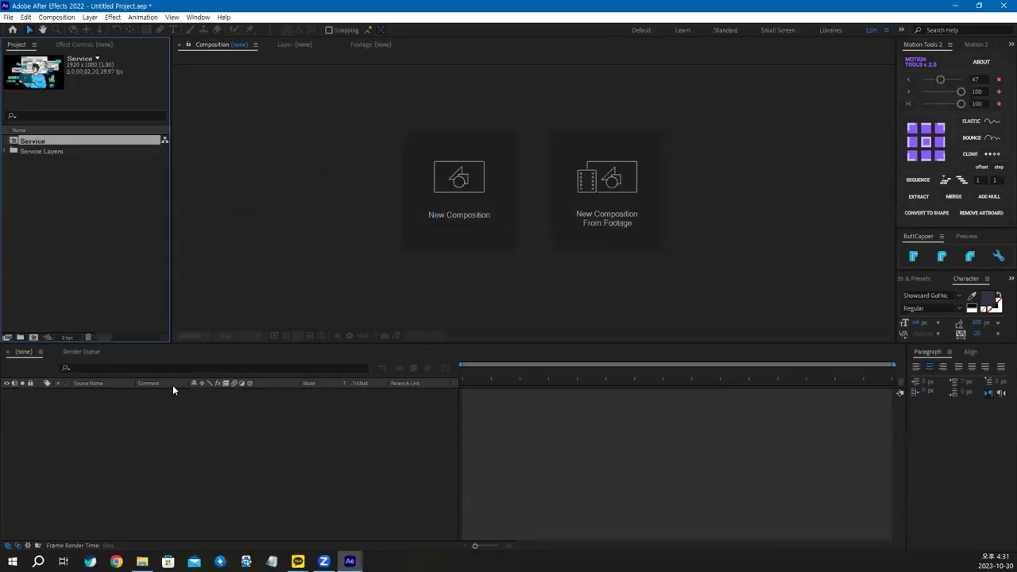
Step: Open the Service composition and set its duration to 0;00;07;00
{"action": "double_click", "coordinate": [14, 142]}
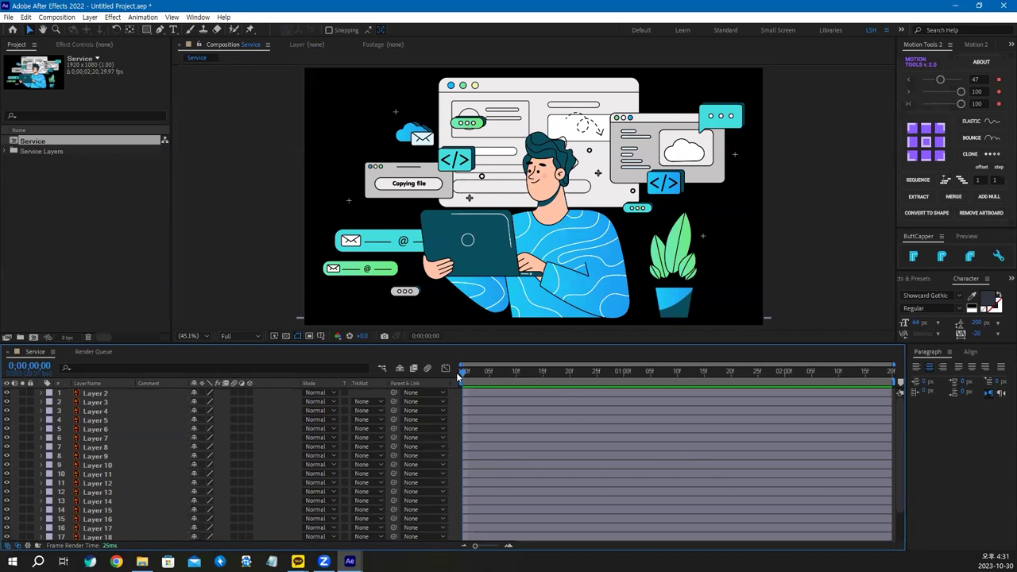
{"action": "key", "text": "ctrl+k"}
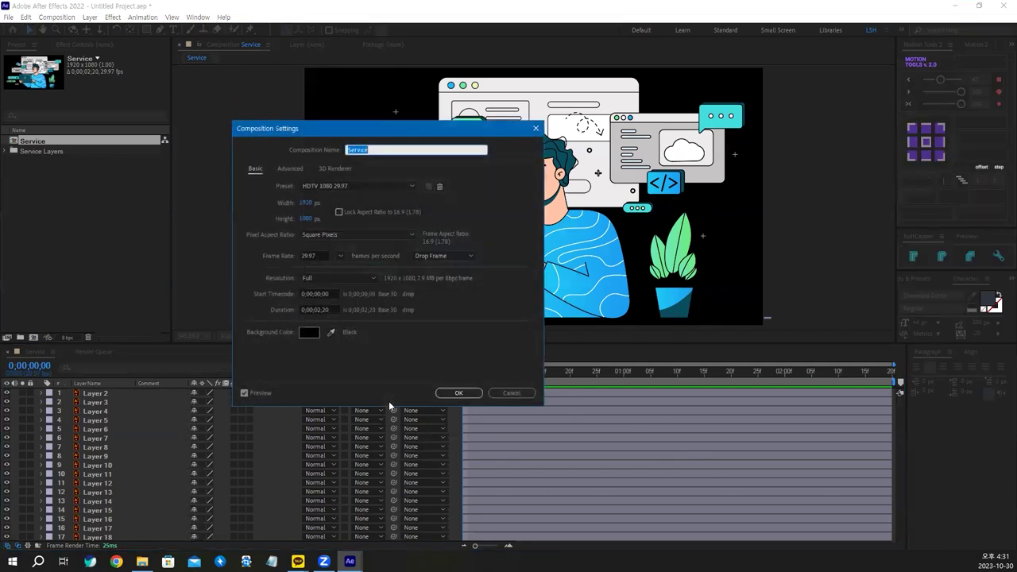
{"action": "left_click", "coordinate": [336, 309]}
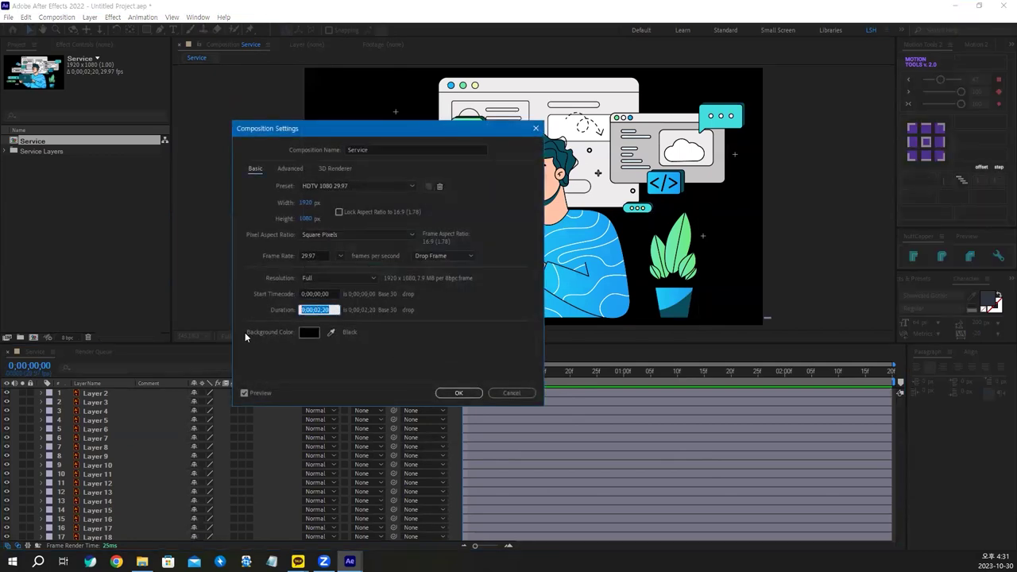
{"action": "type", "text": "7"}
{"action": "type", "text": "0"}
{"action": "left_click", "coordinate": [456, 393]}
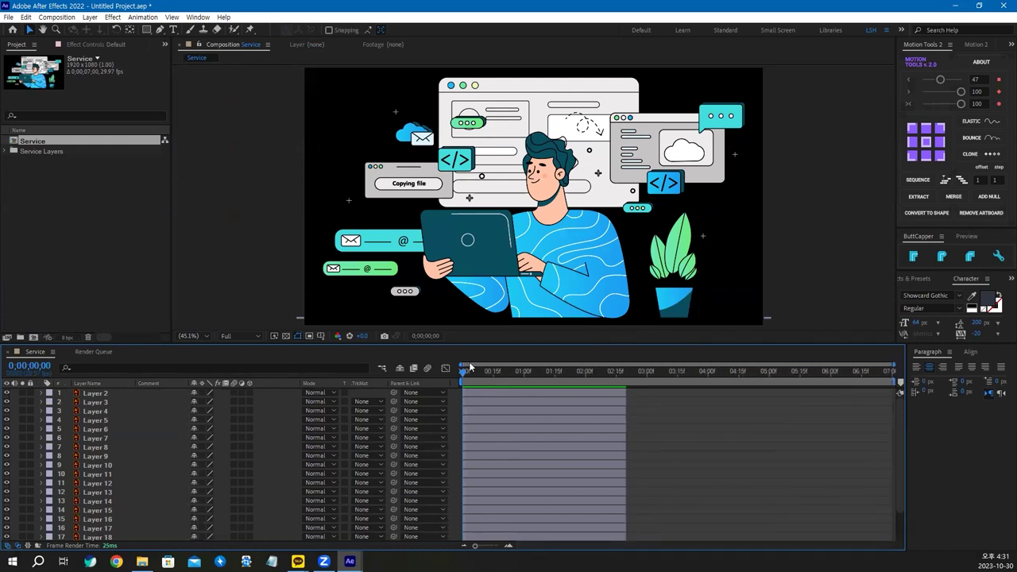
Step: Extend all layers to the end of the Service composition, return to the first frame and deselect the layers
{"action": "left_click_drag", "start_coordinate": [468, 376], "coordinate": [1001, 412]}
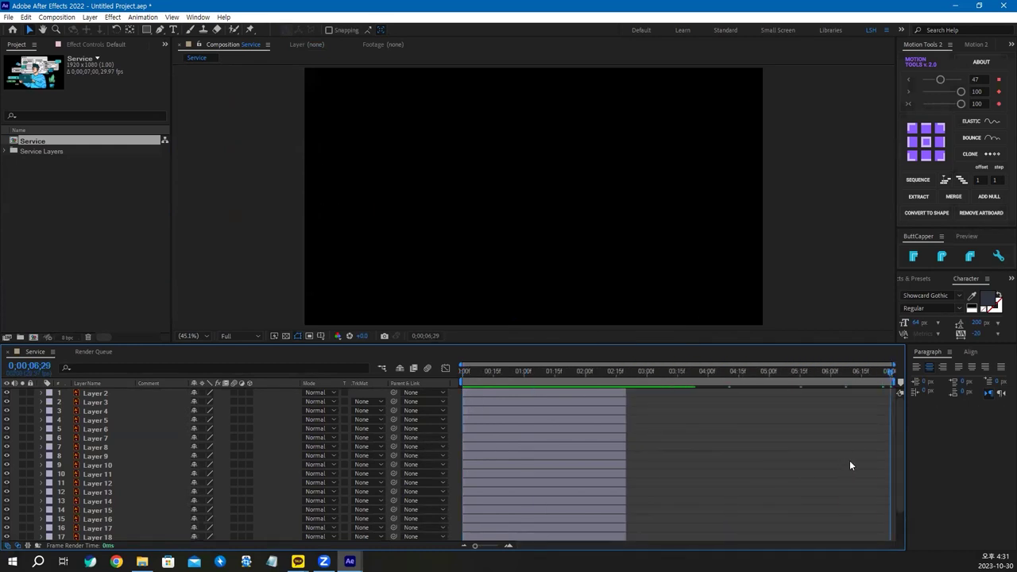
{"action": "key", "text": "ctrl+a"}
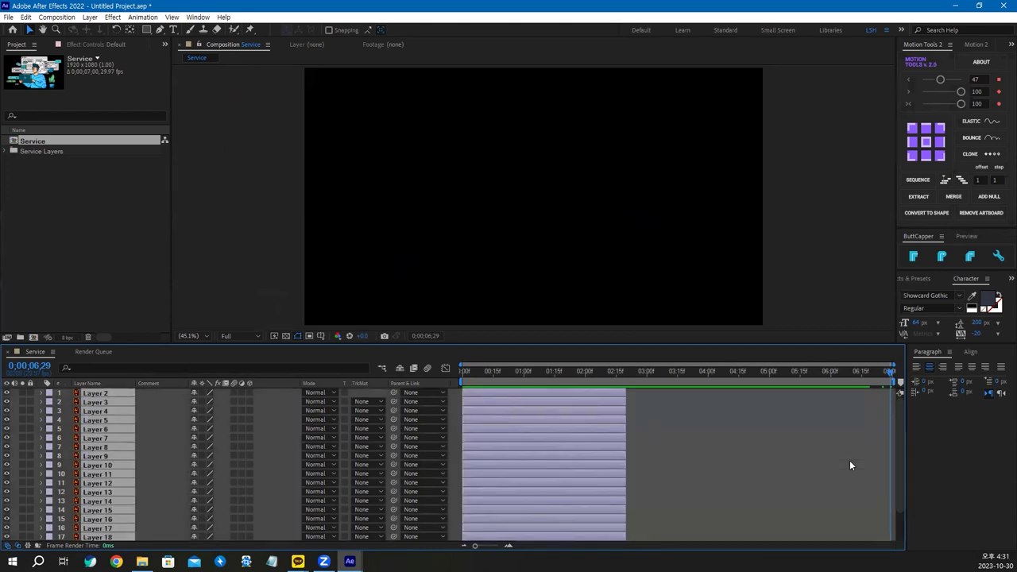
{"action": "key", "text": "alt+bracketright"}
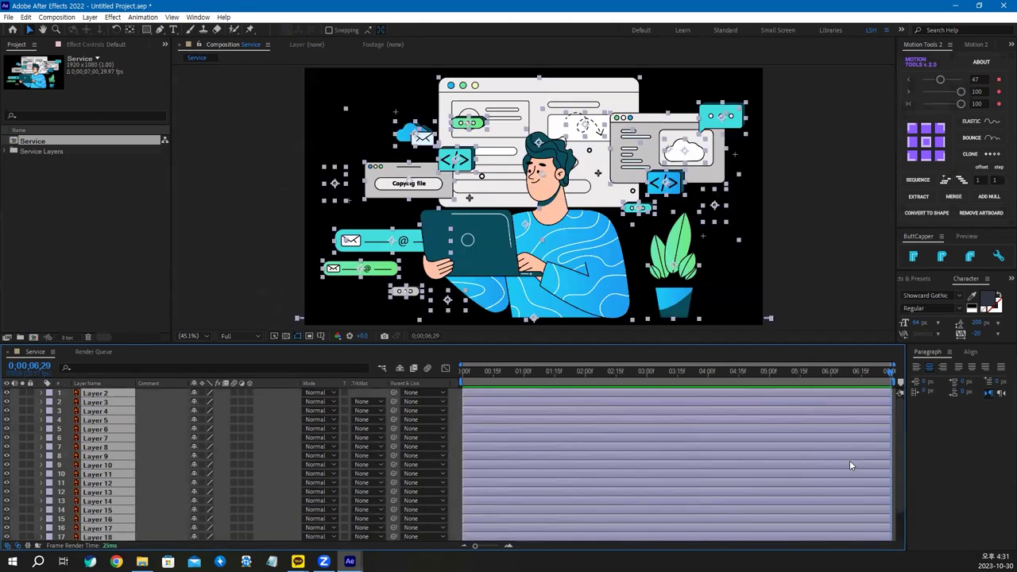
{"action": "key", "text": "Home"}
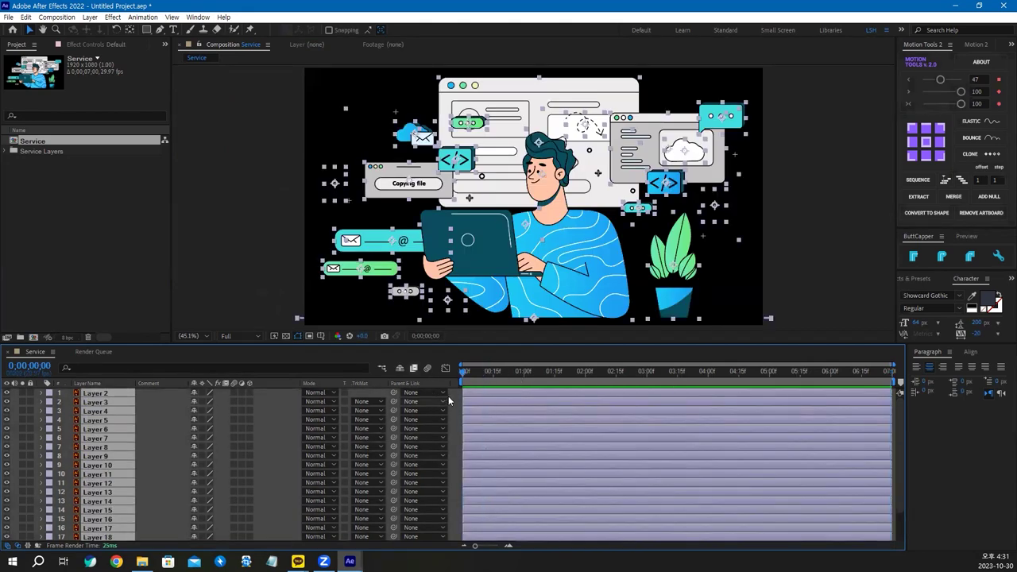
{"action": "key", "text": "F2"}
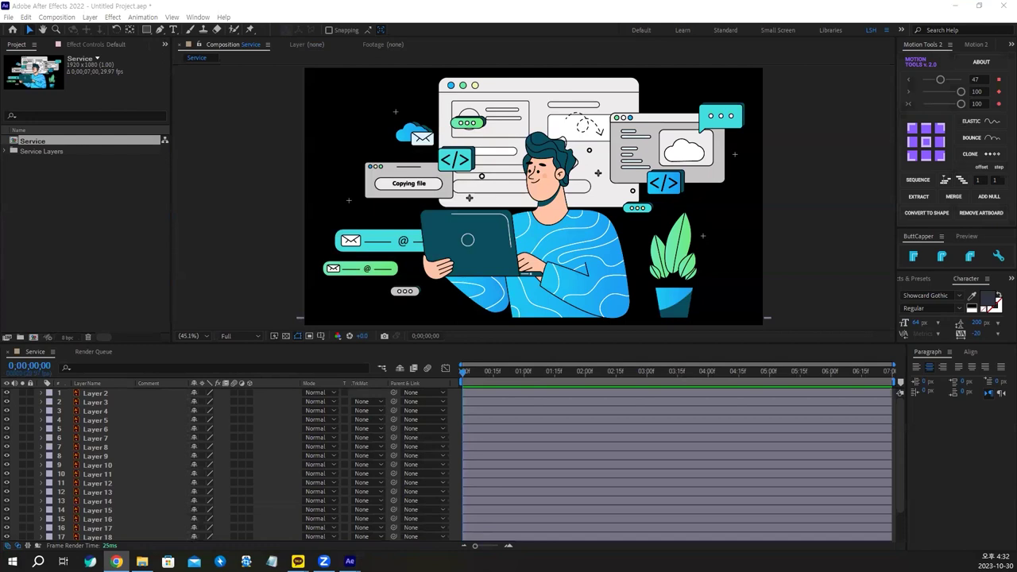
Step: Switch to the browser and look through VideoHive's popular files for the PARALLAXER 2 script
{"action": "key", "text": "alt+Tab"}
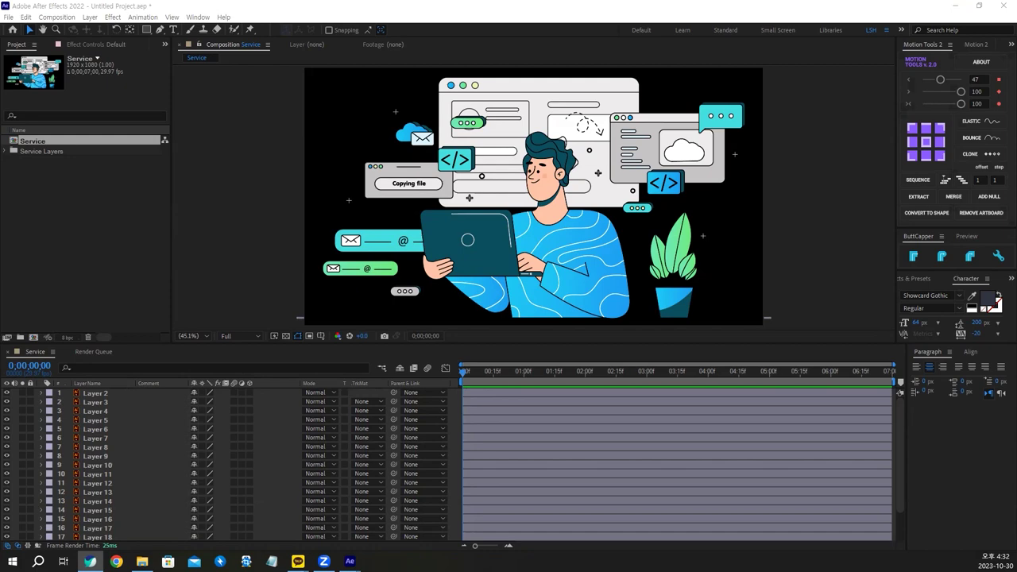
{"action": "key", "text": "alt+Tab"}
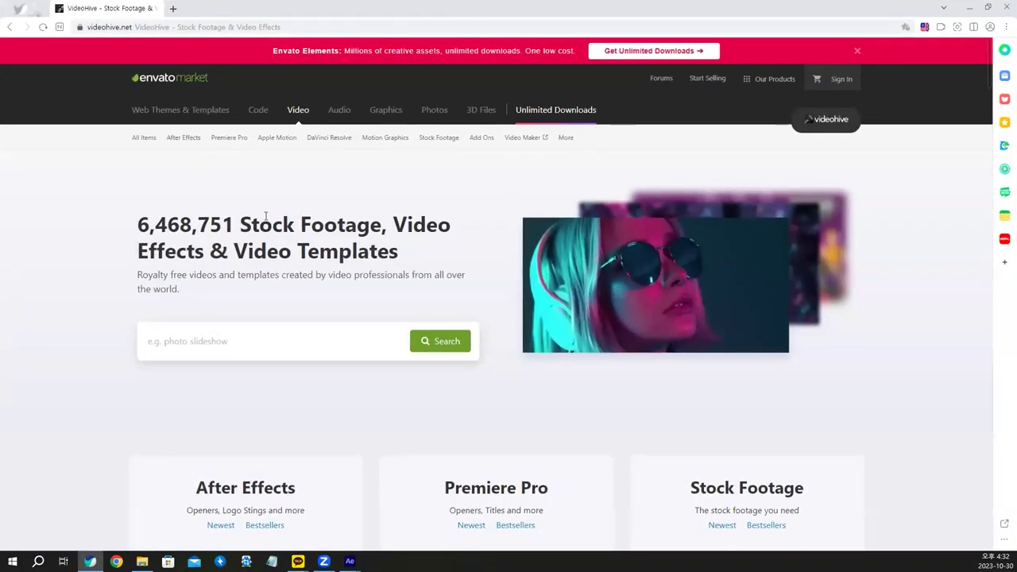
{"action": "left_click", "coordinate": [144, 138]}
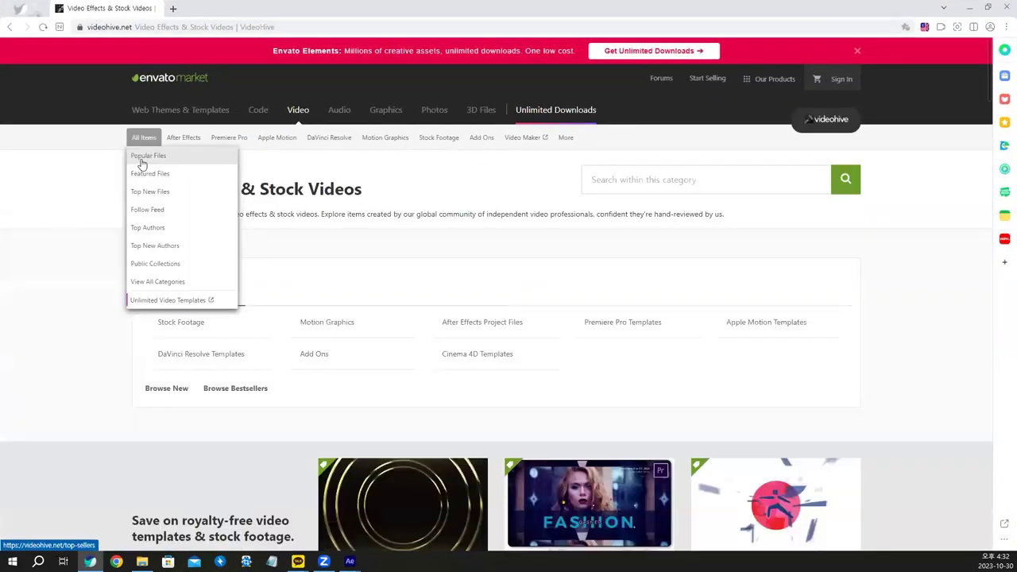
{"action": "left_click", "coordinate": [141, 160]}
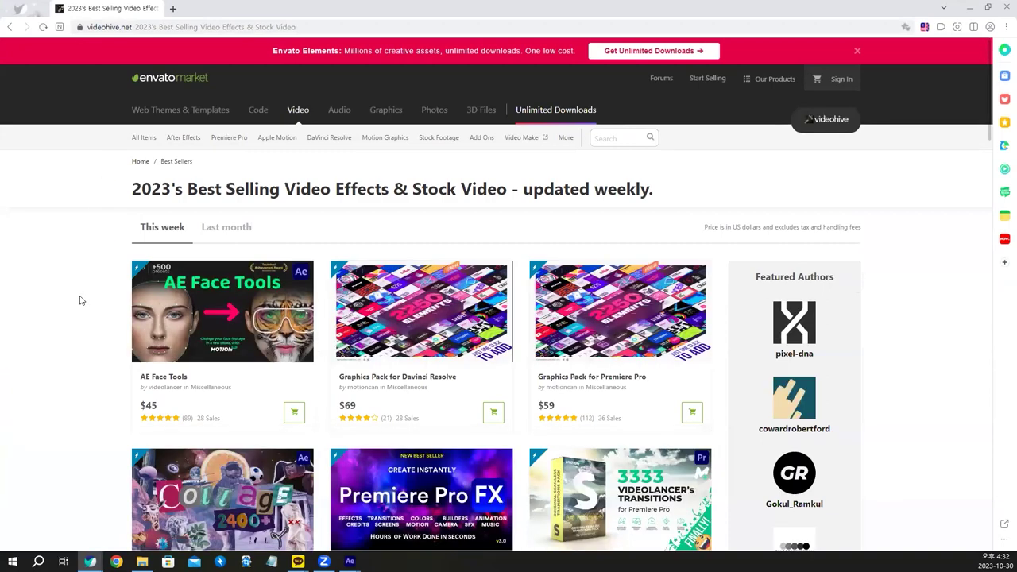
{"action": "scroll", "coordinate": [80, 298], "scroll_direction": "down", "scroll_amount": 1}
{"action": "scroll", "coordinate": [80, 298], "scroll_direction": "down", "scroll_amount": 4}
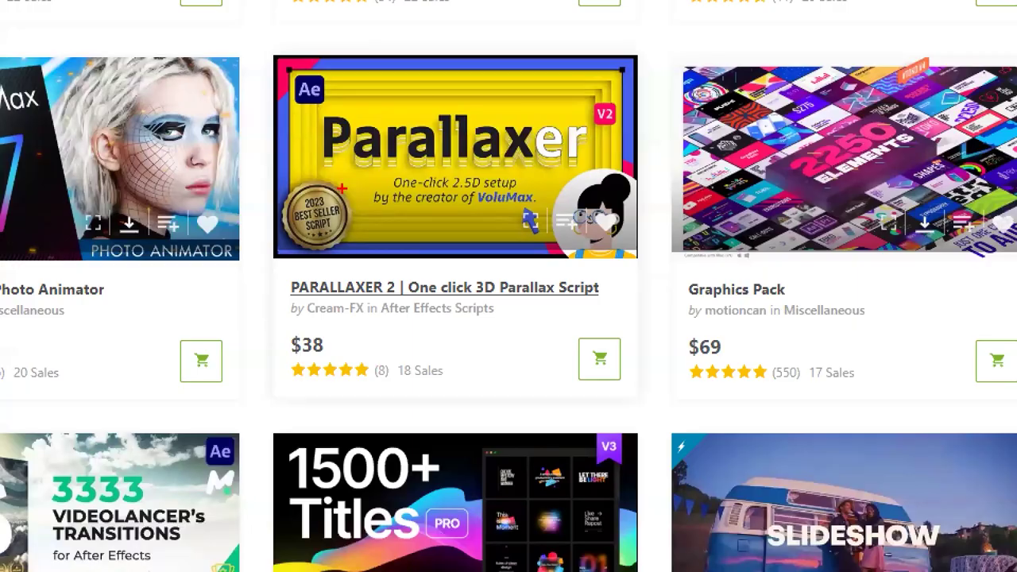
{"action": "mouse_move", "coordinate": [342, 189]}
{"action": "left_mouse_down"}
{"action": "mouse_move", "coordinate": [337, 213]}
{"action": "mouse_move", "coordinate": [310, 216]}
{"action": "mouse_move", "coordinate": [354, 231]}
{"action": "left_mouse_up"}
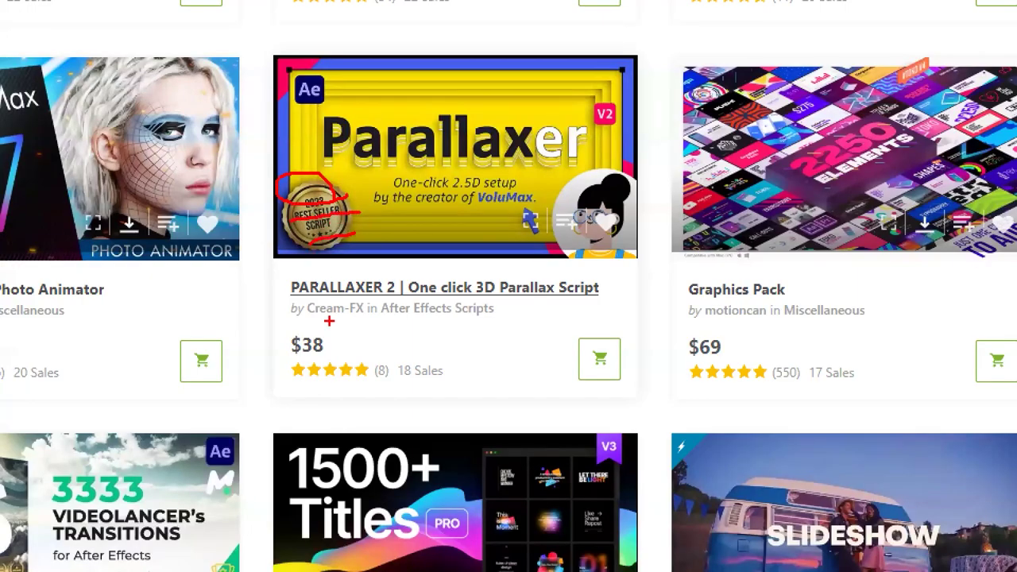
{"action": "left_click_drag", "start_coordinate": [329, 320], "coordinate": [340, 332]}
{"action": "mouse_move", "coordinate": [468, 329]}
{"action": "left_mouse_down"}
{"action": "mouse_move", "coordinate": [422, 336]}
{"action": "mouse_move", "coordinate": [442, 347]}
{"action": "mouse_move", "coordinate": [474, 317]}
{"action": "left_mouse_up"}
{"action": "key", "text": "Escape"}
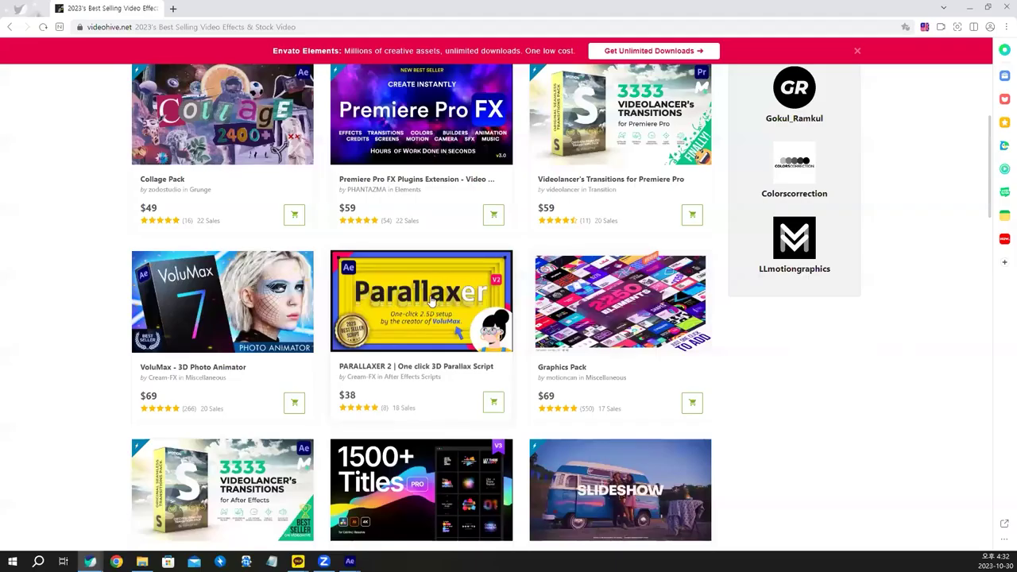
Step: Switch back to After Effects, open the Parallaxer v2.0 script and shrink its floating window around its controls
{"action": "left_click", "coordinate": [969, 7]}
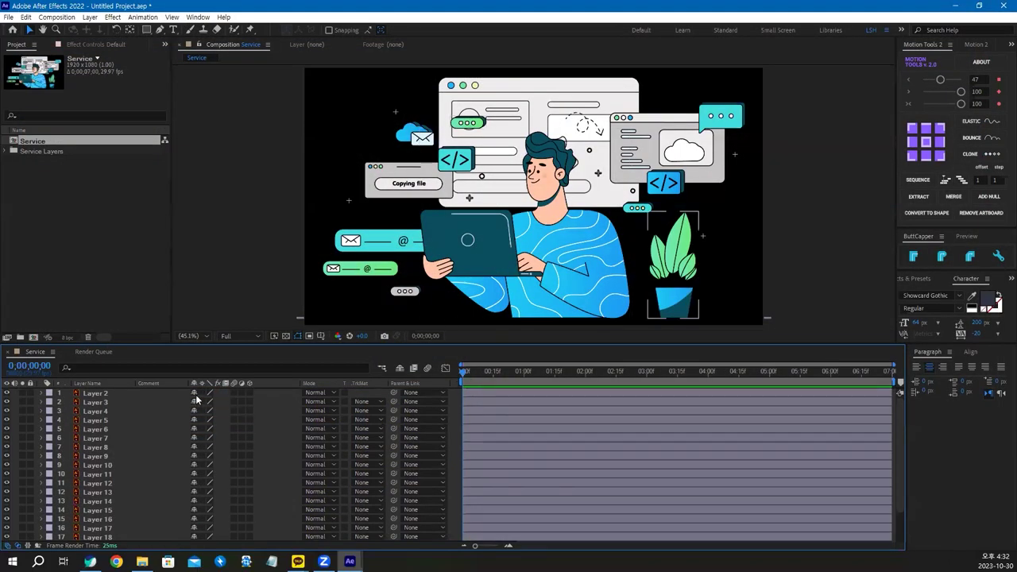
{"action": "left_click", "coordinate": [198, 16]}
{"action": "mouse_move", "coordinate": [226, 565]}
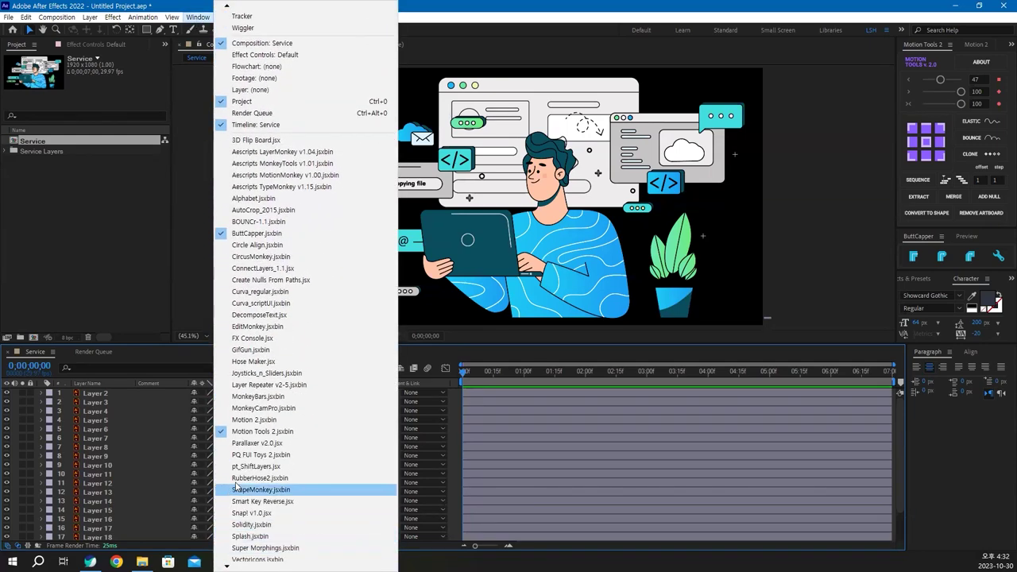
{"action": "left_click", "coordinate": [257, 442]}
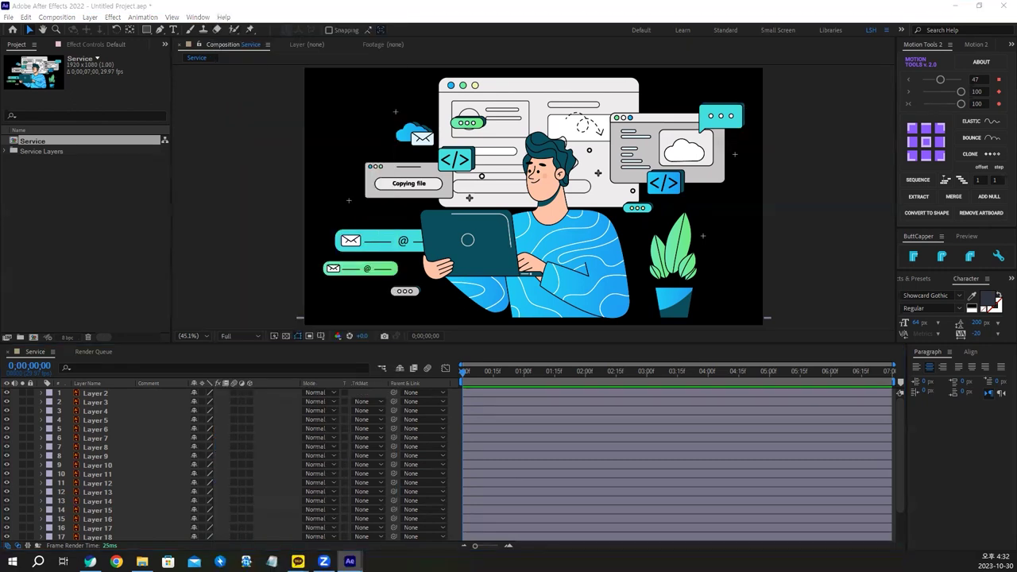
{"action": "double_click", "coordinate": [902, 160]}
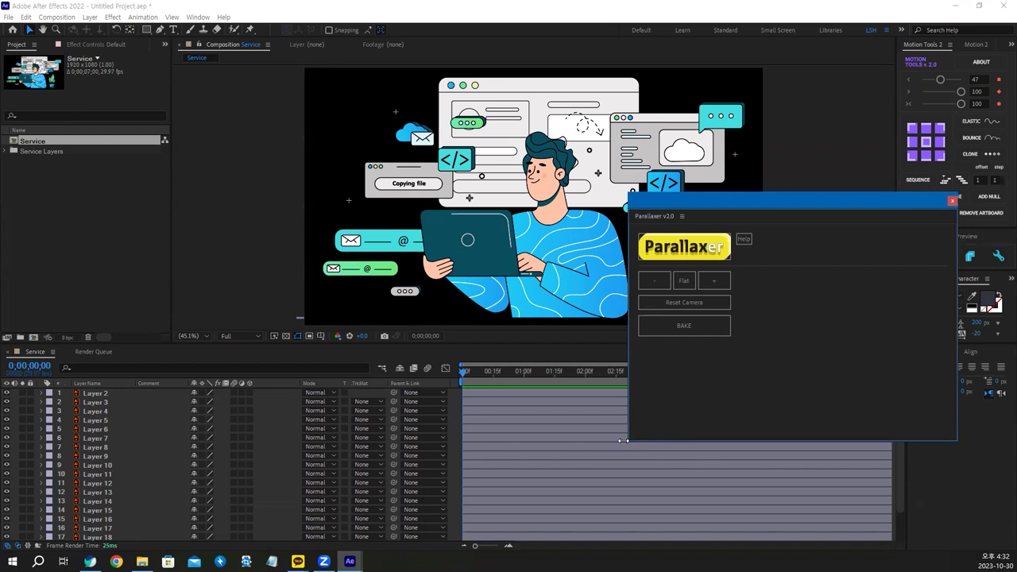
{"action": "left_click_drag", "start_coordinate": [624, 440], "coordinate": [900, 445]}
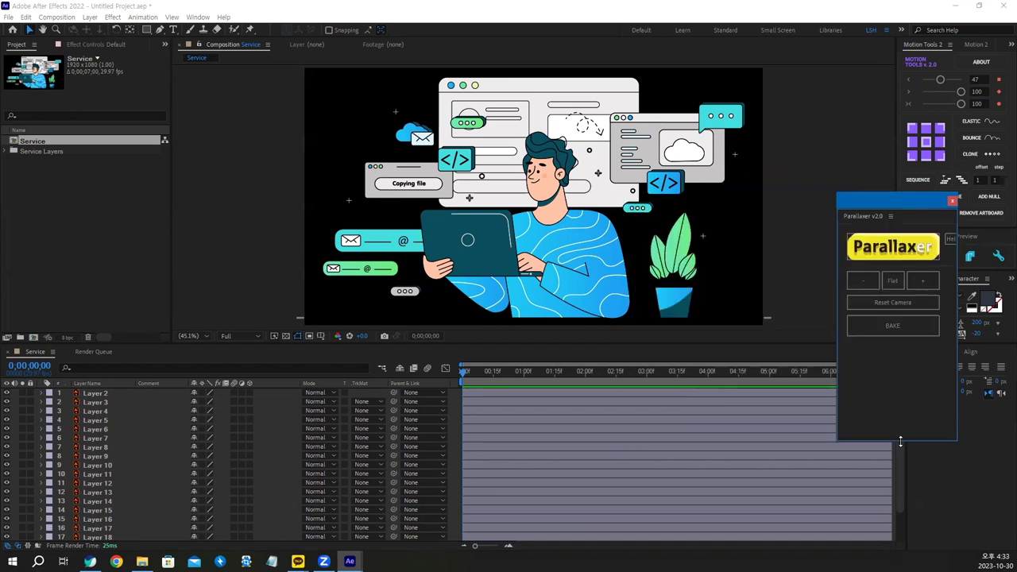
{"action": "left_click_drag", "start_coordinate": [901, 441], "coordinate": [900, 350]}
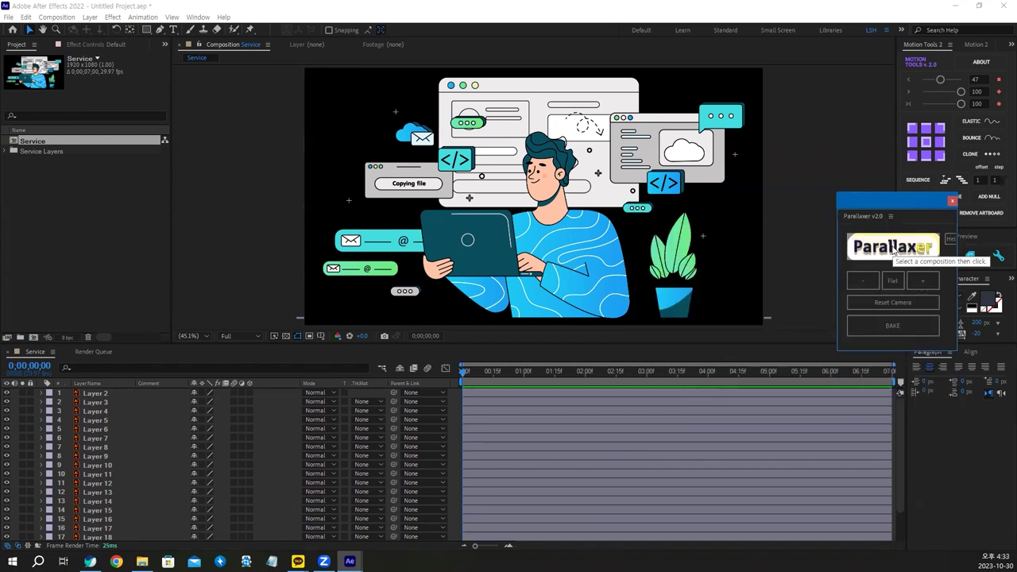
Step: Run Parallaxer on the Service composition with the MEDIUM scene (big room) type
{"action": "left_click", "coordinate": [894, 249]}
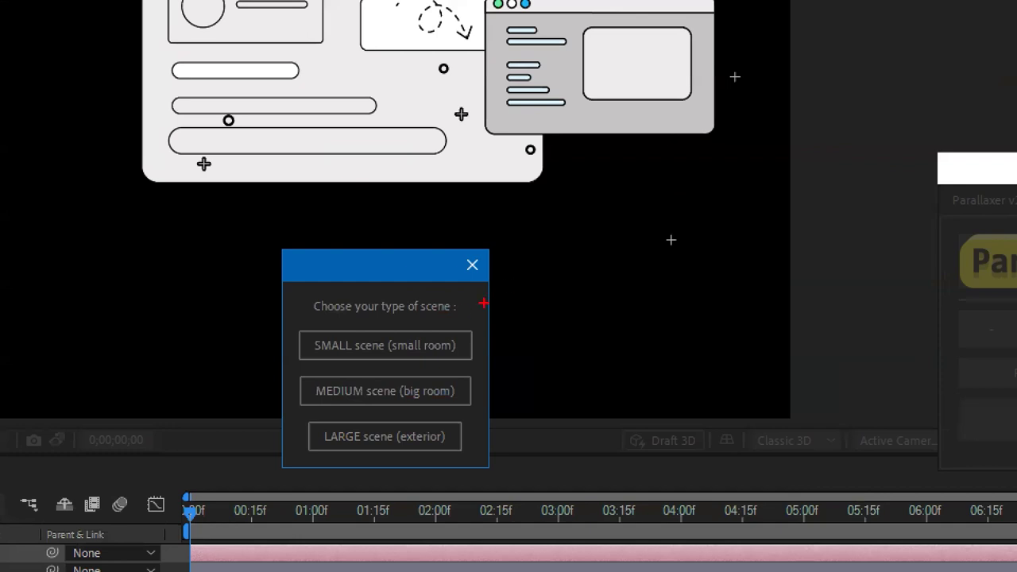
{"action": "left_click_drag", "start_coordinate": [300, 357], "coordinate": [423, 360]}
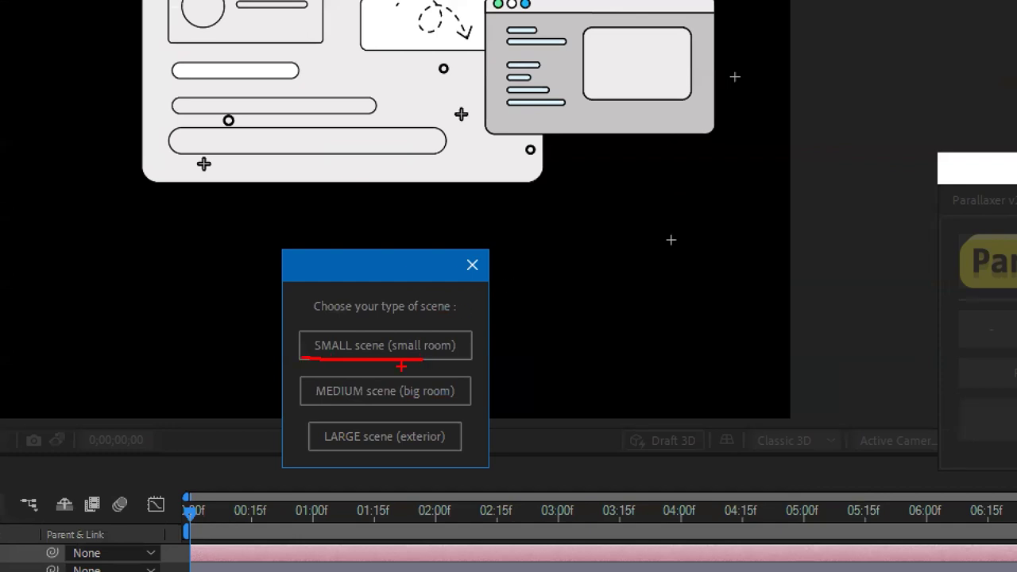
{"action": "left_click_drag", "start_coordinate": [329, 403], "coordinate": [373, 407]}
{"action": "left_click_drag", "start_coordinate": [323, 445], "coordinate": [385, 444]}
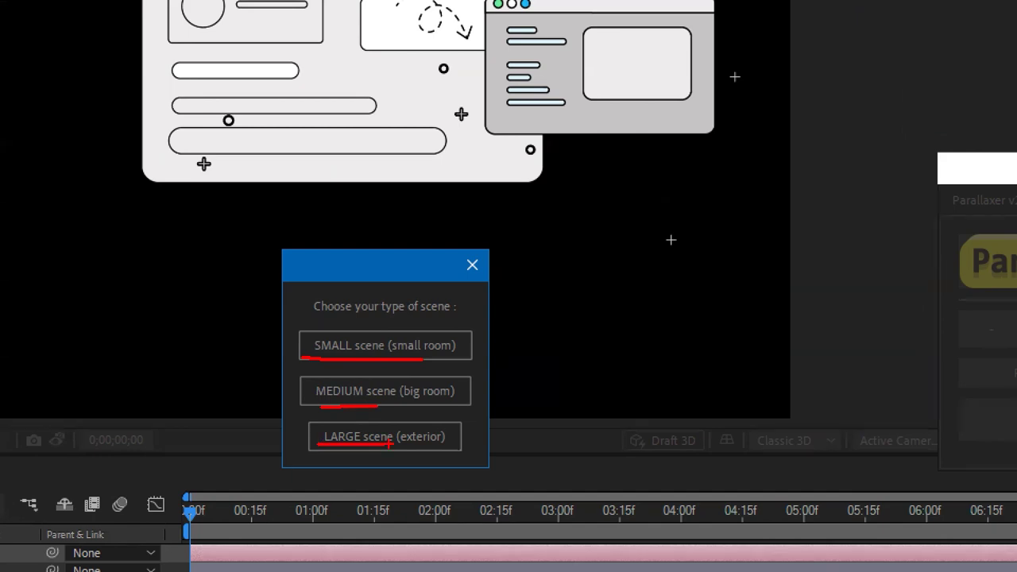
{"action": "mouse_move", "coordinate": [418, 399]}
{"action": "left_mouse_down"}
{"action": "mouse_move", "coordinate": [325, 406]}
{"action": "mouse_move", "coordinate": [418, 401]}
{"action": "left_mouse_up"}
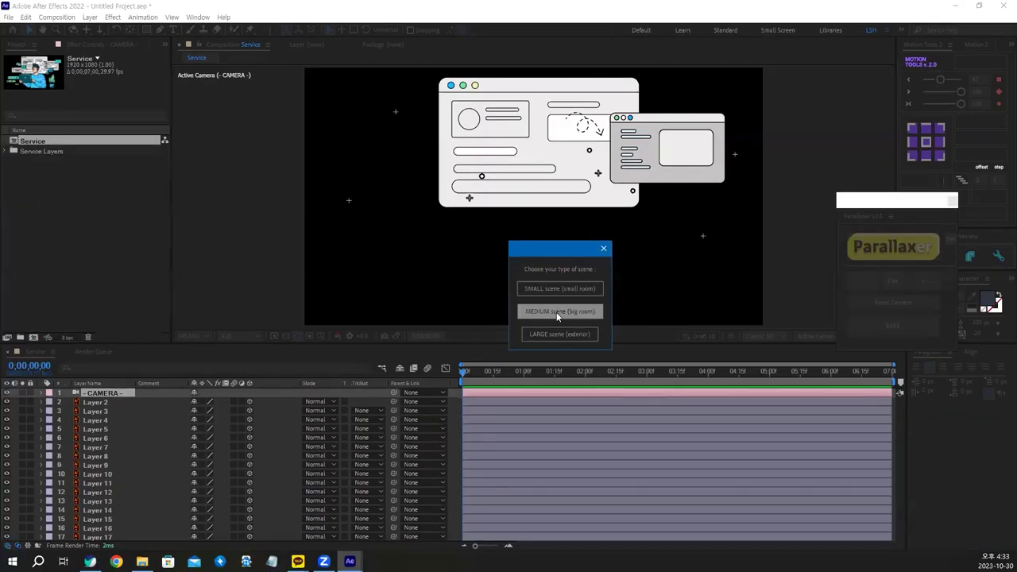
{"action": "left_click", "coordinate": [556, 316]}
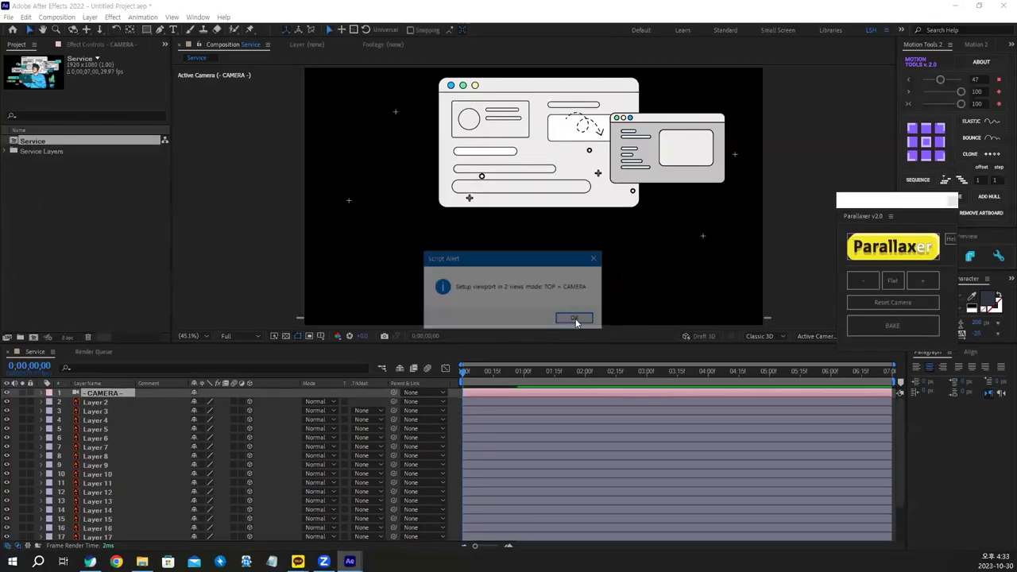
Step: Acknowledge Parallaxer's viewport setup alert and split the composition viewer into 2 Views, Top and Active Camera
{"action": "left_click", "coordinate": [581, 317]}
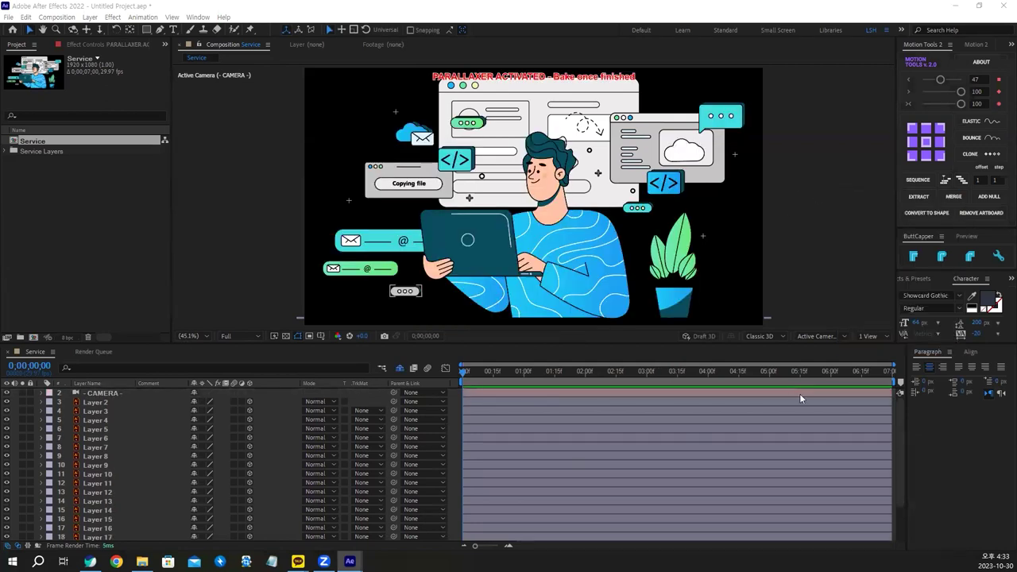
{"action": "left_click", "coordinate": [874, 336]}
{"action": "left_click", "coordinate": [877, 358]}
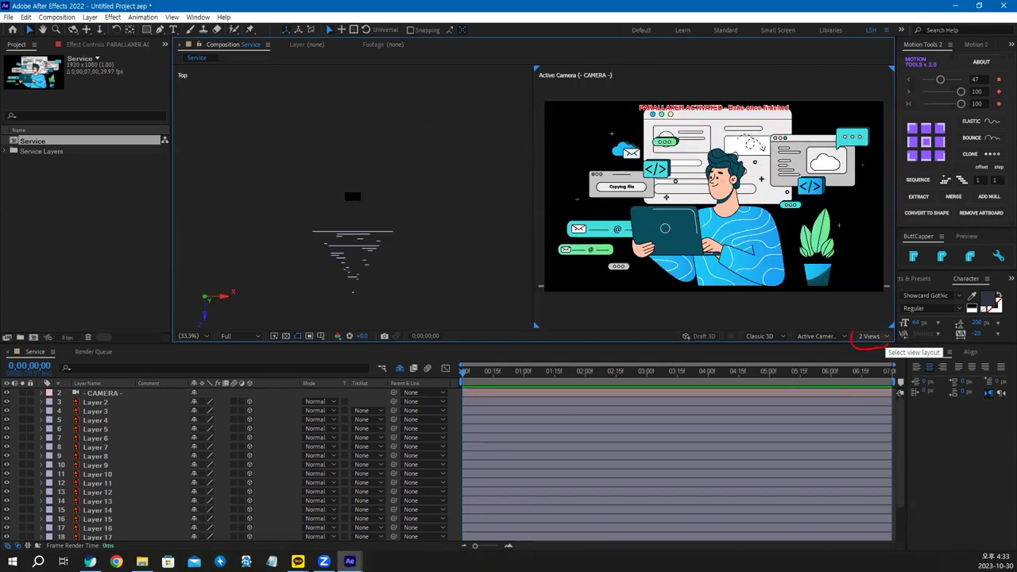
Step: Set the Service composition's background colour to white, FFFFFF, in its composition settings
{"action": "left_click", "coordinate": [411, 384]}
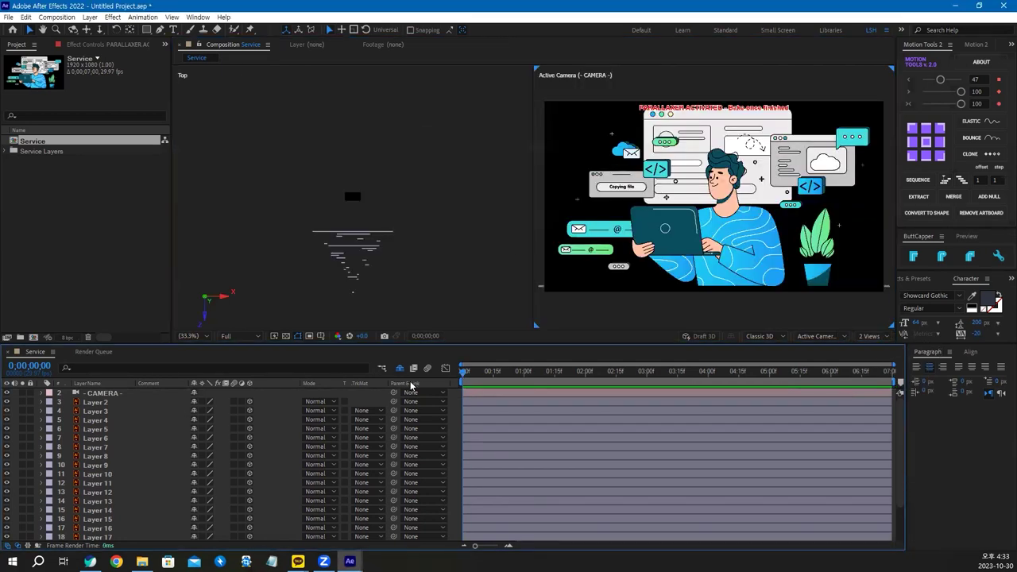
{"action": "key", "text": "ctrl+k"}
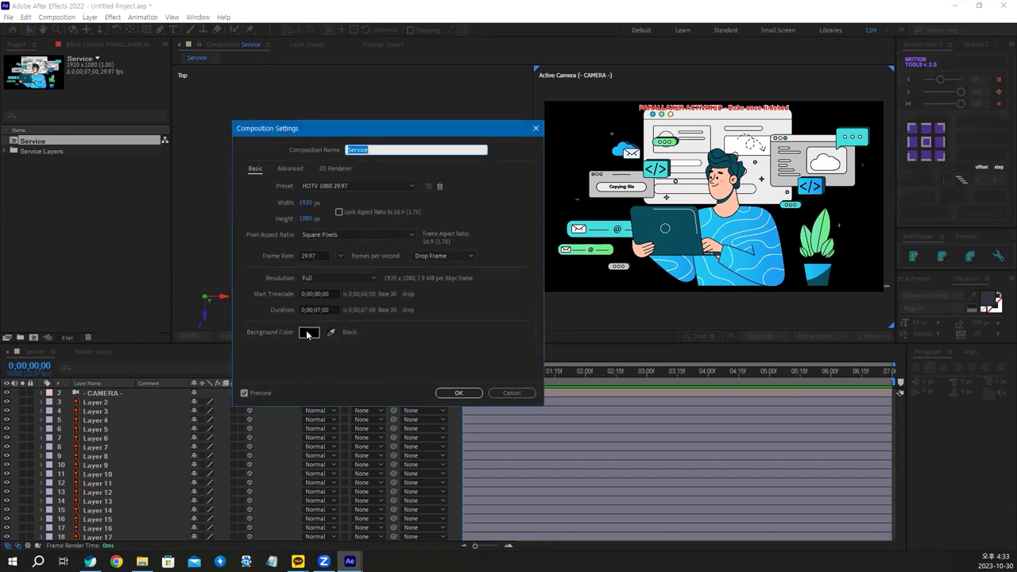
{"action": "left_click", "coordinate": [305, 332]}
{"action": "type", "text": "ffffff"}
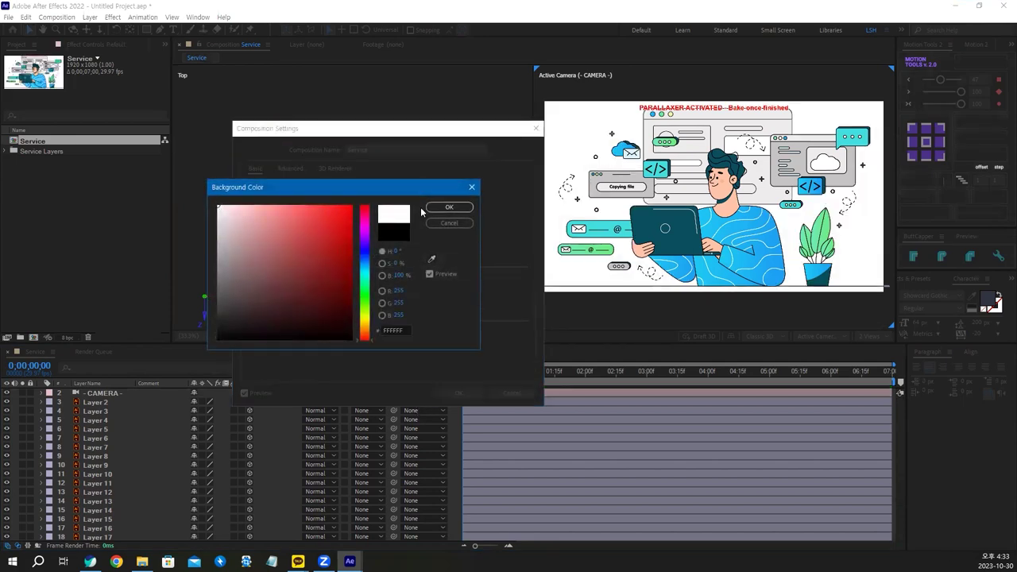
{"action": "key", "text": "Return"}
{"action": "left_click", "coordinate": [466, 390]}
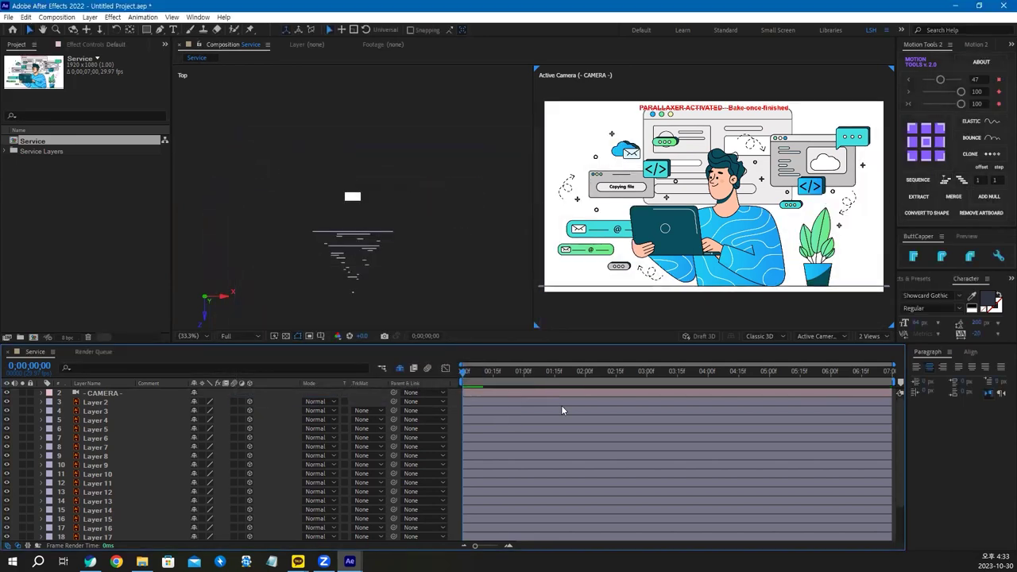
Step: Reveal the Point of Interest and Position properties of the - CAMERA - layer and make the timeline area taller
{"action": "left_click", "coordinate": [127, 394]}
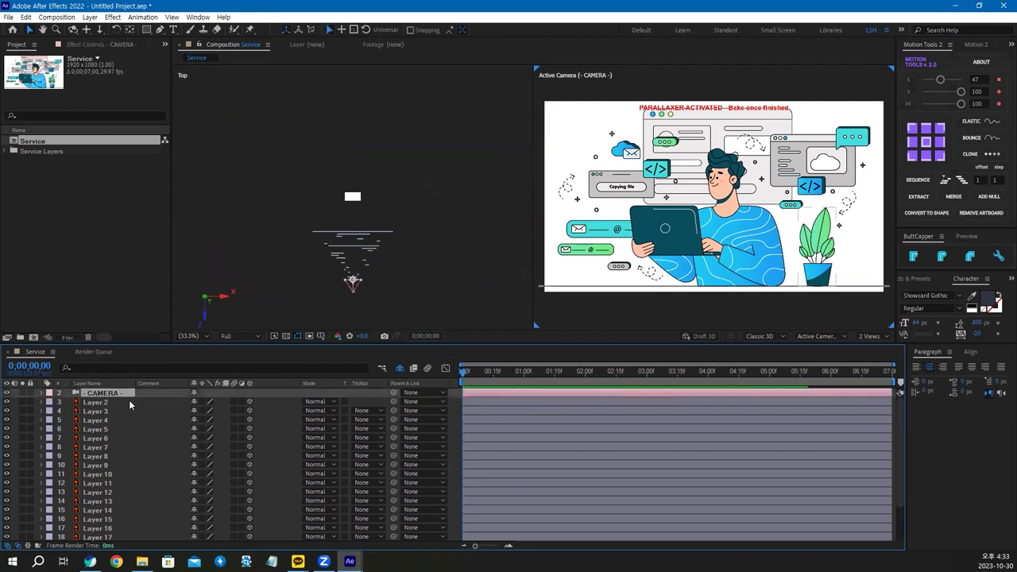
{"action": "key", "text": "p"}
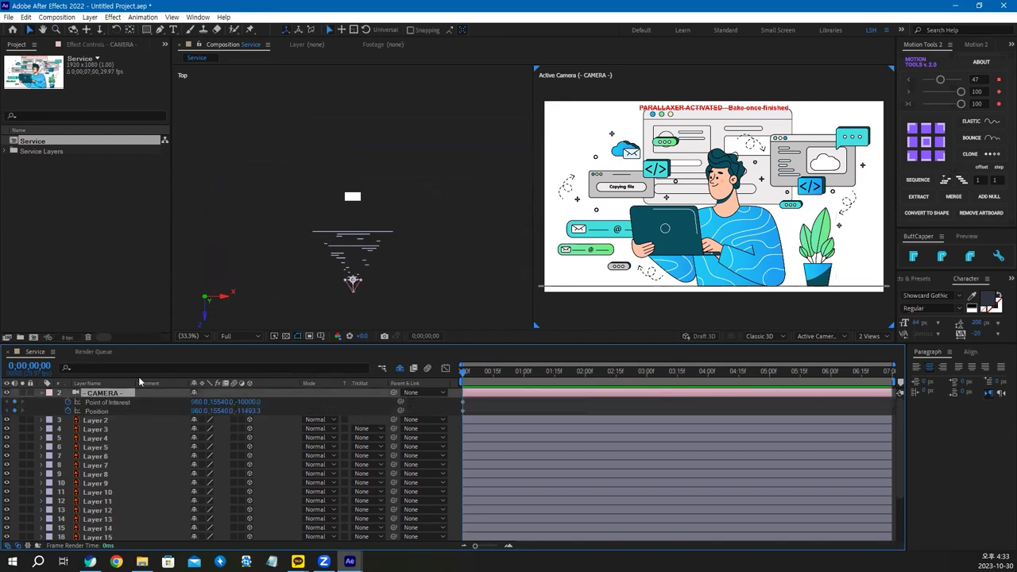
{"action": "left_click_drag", "start_coordinate": [140, 343], "coordinate": [141, 325]}
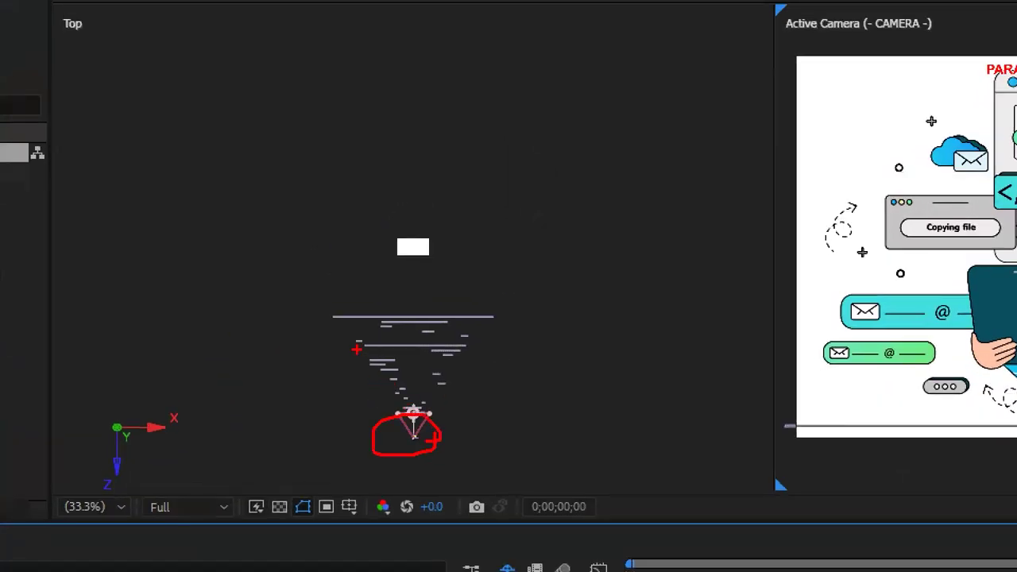
{"action": "mouse_move", "coordinate": [447, 411]}
{"action": "left_mouse_down"}
{"action": "mouse_move", "coordinate": [493, 310]}
{"action": "mouse_move", "coordinate": [445, 419]}
{"action": "left_mouse_up"}
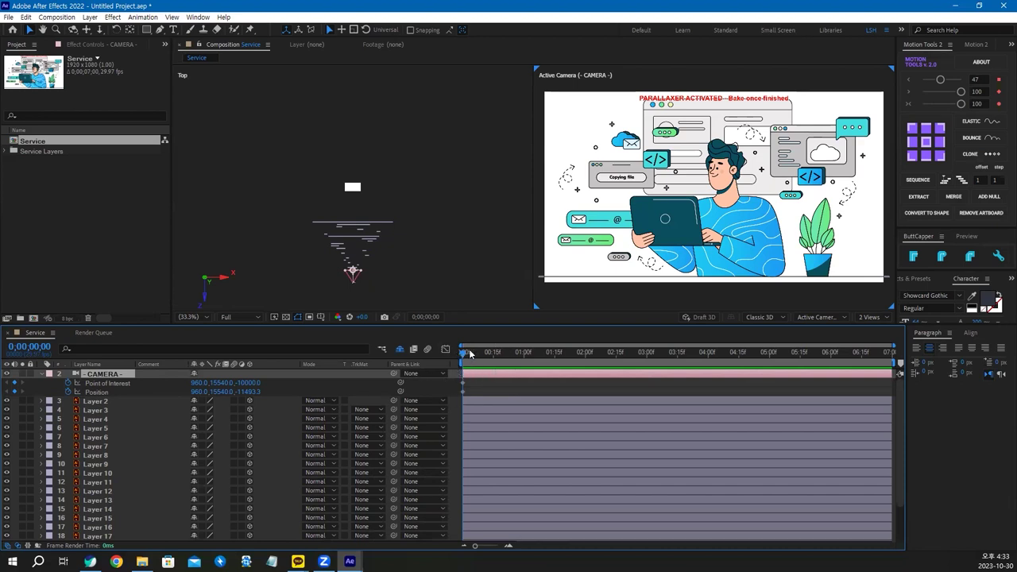
Step: At 5 seconds, dolly the camera in and pan it to a close-up of the man's face, Position about 950, 15419, -10260
{"action": "left_click_drag", "start_coordinate": [464, 355], "coordinate": [772, 370]}
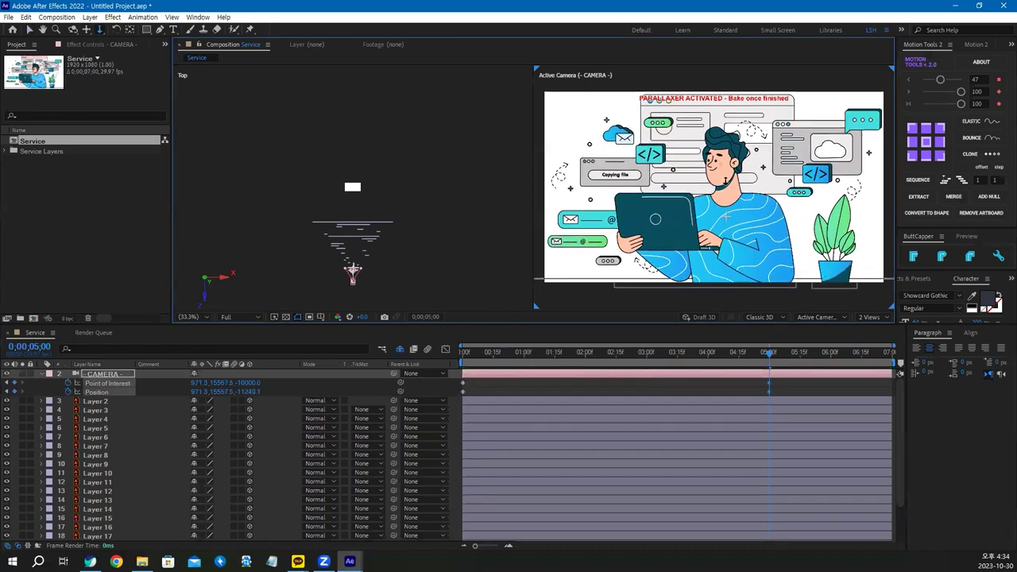
{"action": "left_click_drag", "start_coordinate": [726, 180], "coordinate": [732, 112]}
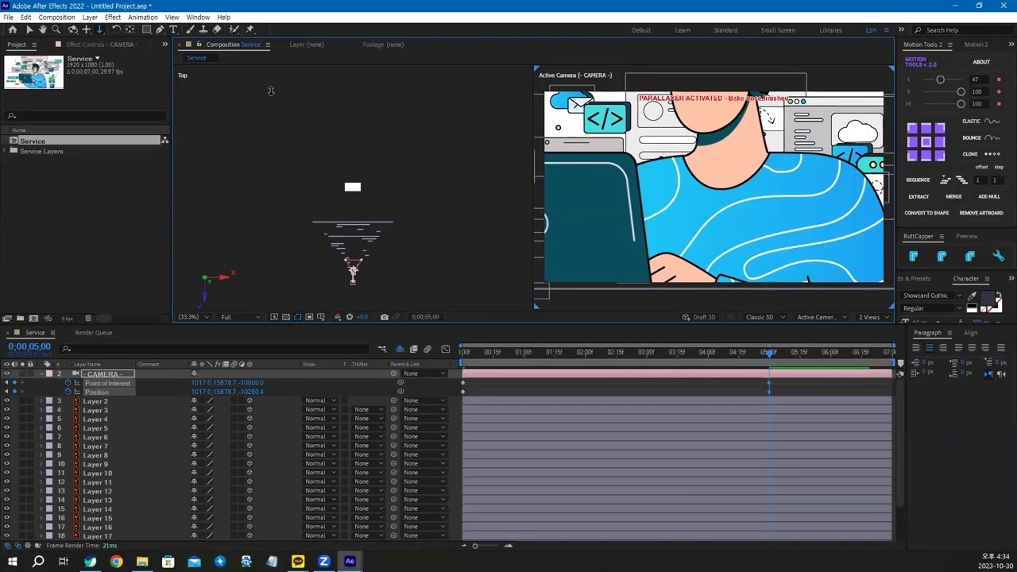
{"action": "left_click", "coordinate": [86, 29]}
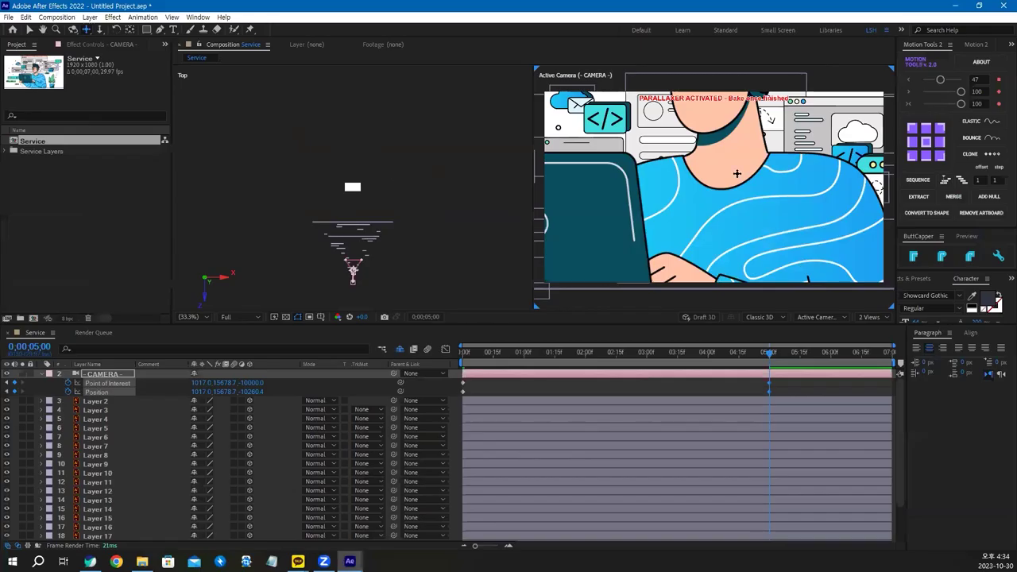
{"action": "left_click_drag", "start_coordinate": [744, 191], "coordinate": [752, 230]}
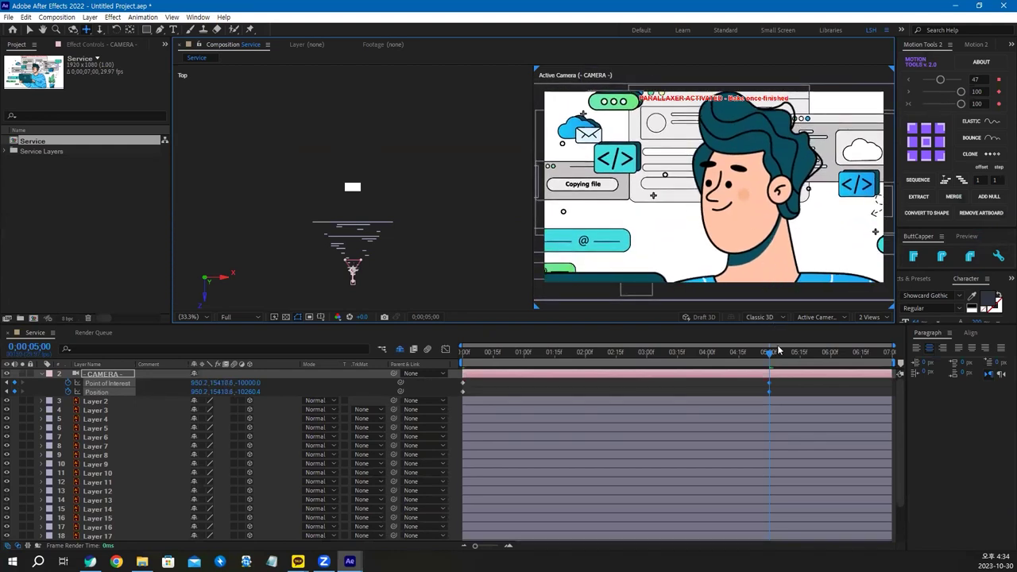
Step: Apply Easy Ease to the camera's two keyframes at 5 seconds and set their incoming velocity influence to 50%
{"action": "left_click_drag", "start_coordinate": [779, 384], "coordinate": [767, 400]}
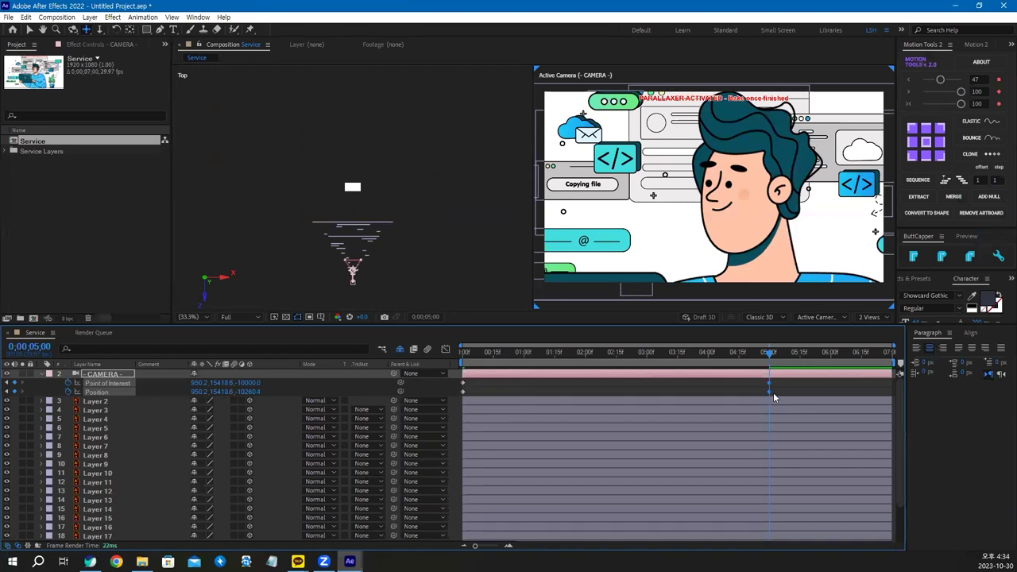
{"action": "key", "text": "F9"}
{"action": "key", "text": "ctrl+shift+k"}
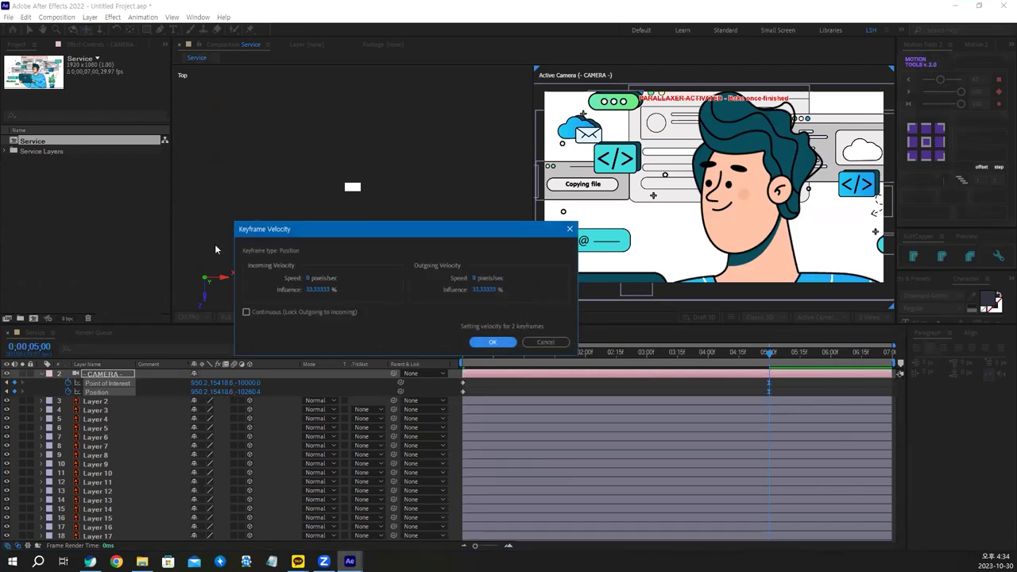
{"action": "left_click", "coordinate": [326, 291]}
{"action": "type", "text": "50"}
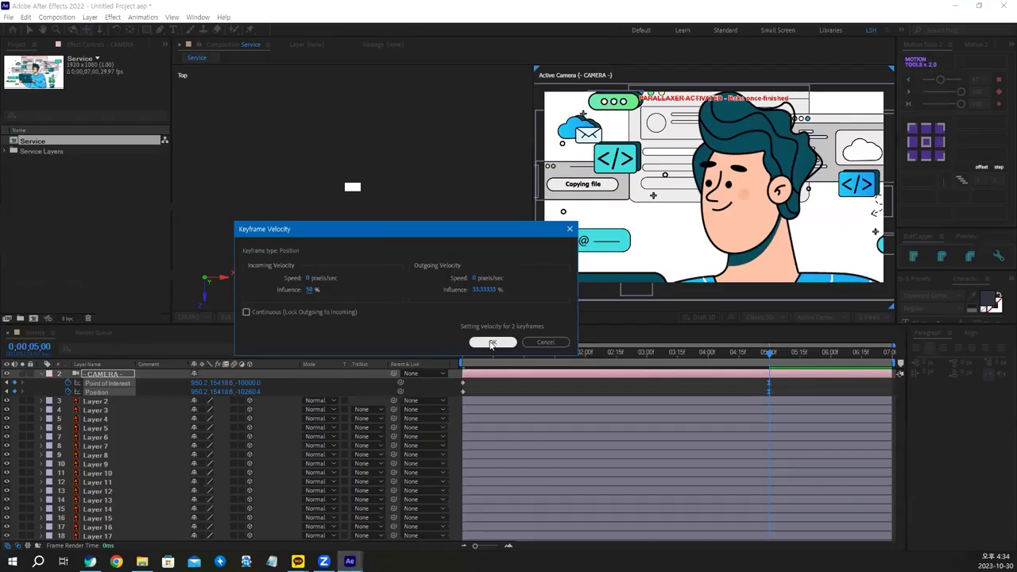
{"action": "left_click", "coordinate": [492, 343]}
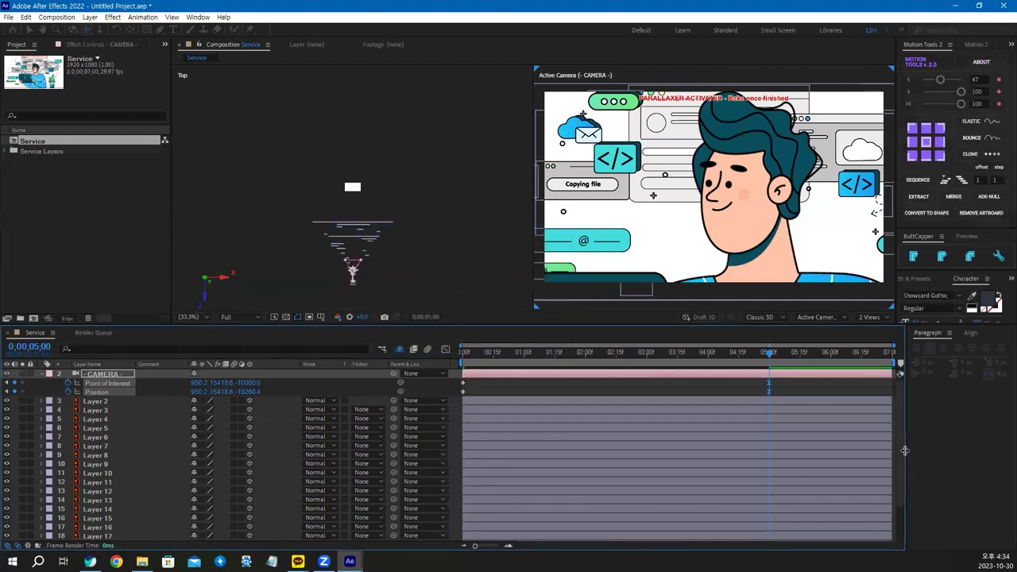
Step: Preview the camera move from the first frame
{"action": "key", "text": "Home"}
{"action": "key", "text": "space"}
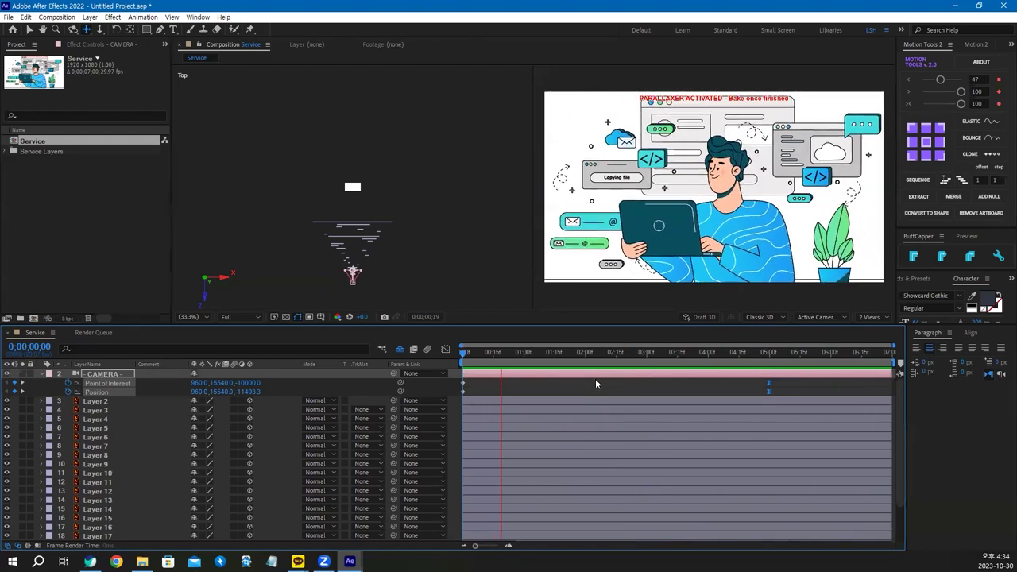
{"action": "key", "text": "space"}
Step: Enlarge the timeline, select all the artwork layers and reveal their Position properties to compare their Z depth values
{"action": "left_click_drag", "start_coordinate": [169, 323], "coordinate": [169, 303]}
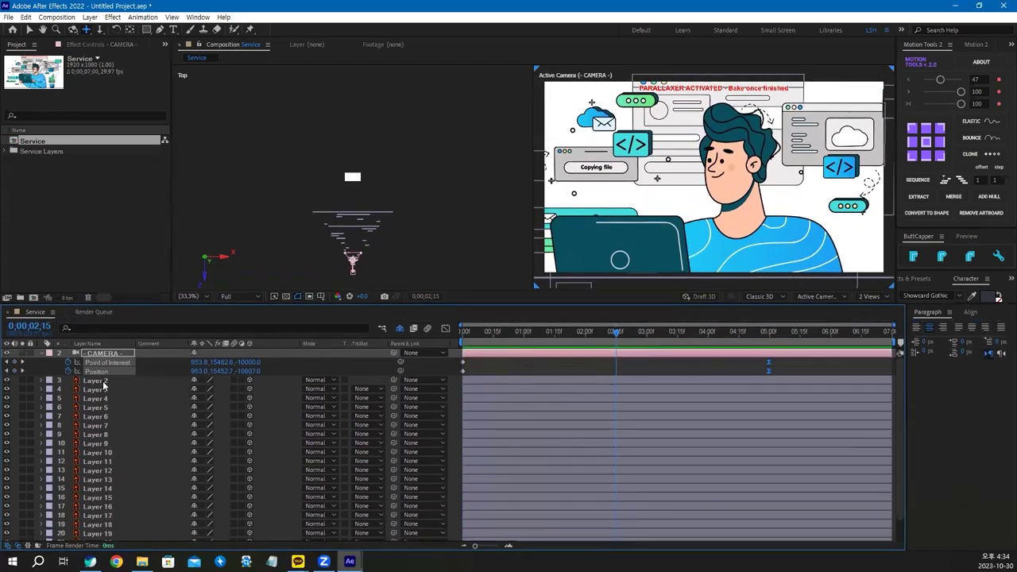
{"action": "left_click", "coordinate": [95, 379]}
{"action": "scroll", "coordinate": [118, 492], "scroll_direction": "down", "scroll_amount": 1}
{"action": "key", "text": "ctrl+a"}
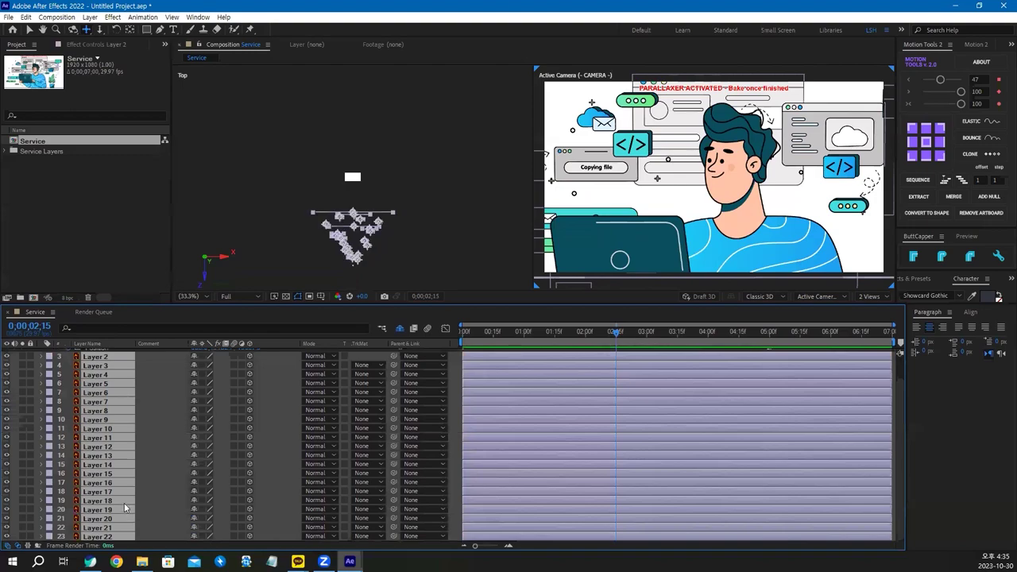
{"action": "key", "text": "alt+shift+p"}
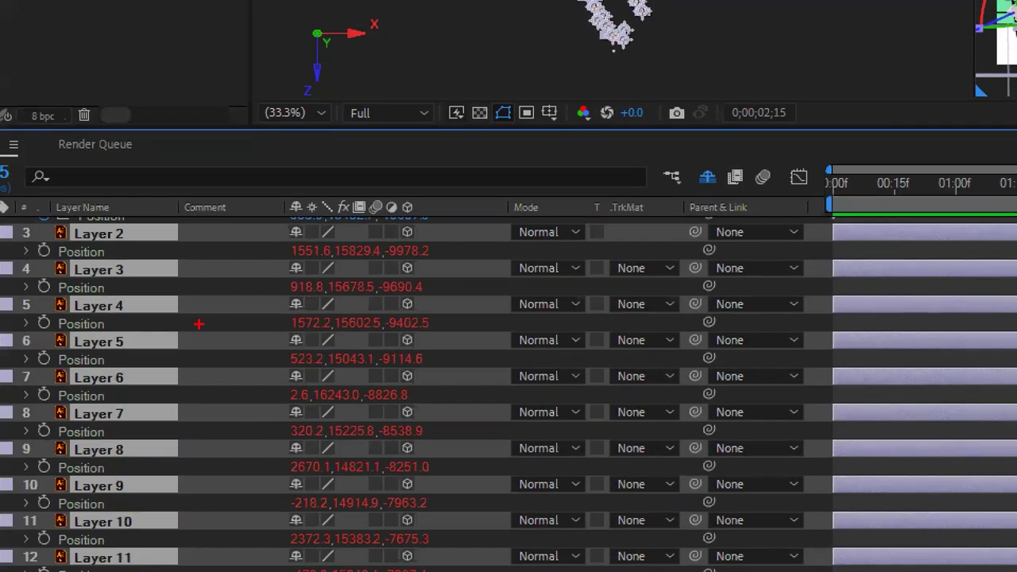
{"action": "left_click_drag", "start_coordinate": [117, 370], "coordinate": [17, 369]}
{"action": "mouse_move", "coordinate": [430, 364]}
{"action": "left_mouse_down"}
{"action": "mouse_move", "coordinate": [353, 368]}
{"action": "mouse_move", "coordinate": [436, 364]}
{"action": "left_mouse_up"}
{"action": "mouse_move", "coordinate": [441, 324]}
{"action": "left_mouse_down"}
{"action": "mouse_move", "coordinate": [367, 328]}
{"action": "mouse_move", "coordinate": [429, 319]}
{"action": "left_mouse_up"}
{"action": "left_click_drag", "start_coordinate": [414, 283], "coordinate": [419, 286]}
{"action": "left_click_drag", "start_coordinate": [408, 232], "coordinate": [439, 251]}
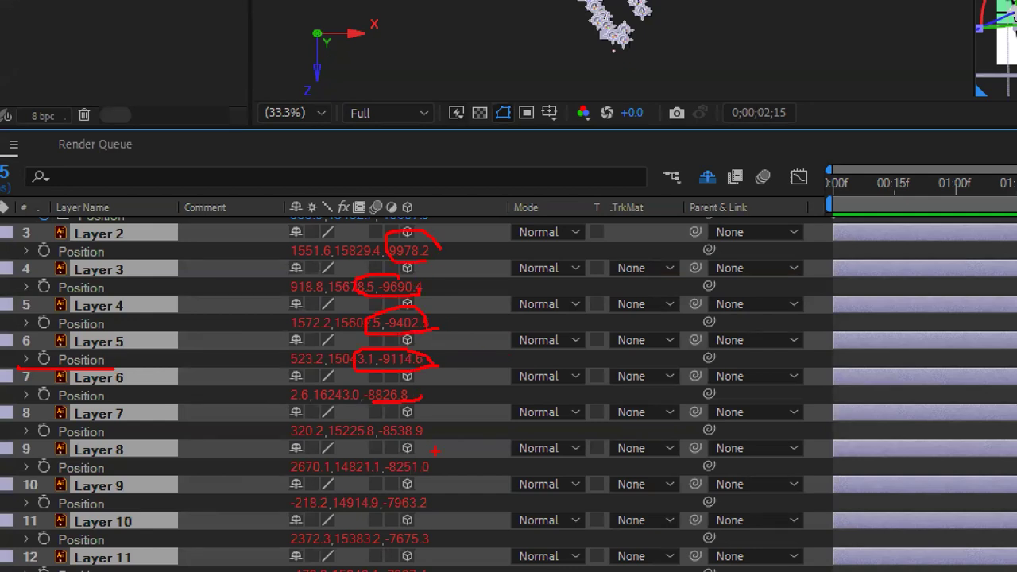
{"action": "key", "text": "Escape"}
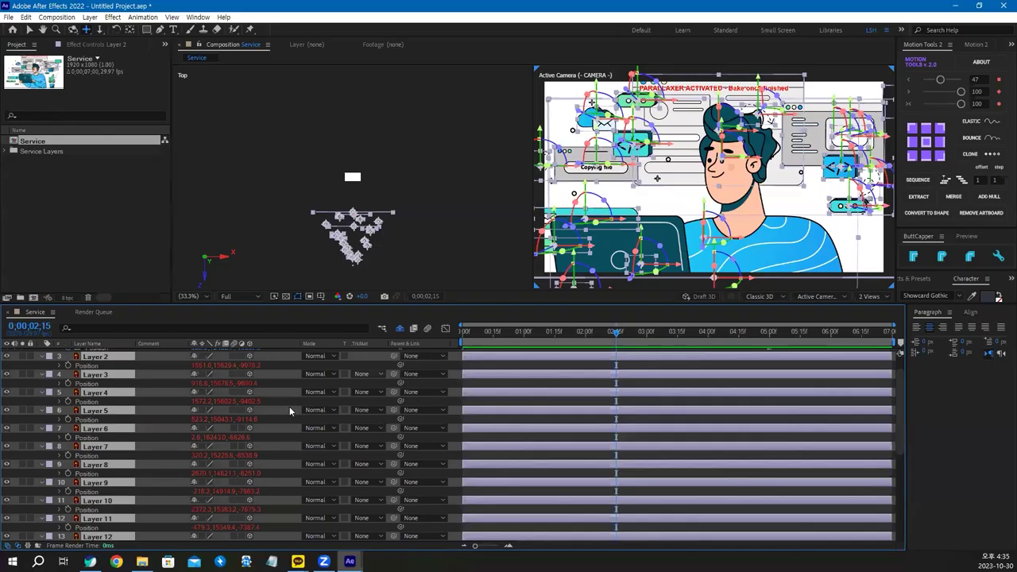
Step: Select Layer 2 and Layer 22 in turn and examine where each sits in depth in the Top view
{"action": "scroll", "coordinate": [280, 421], "scroll_direction": "up", "scroll_amount": 1}
{"action": "left_click", "coordinate": [163, 383]}
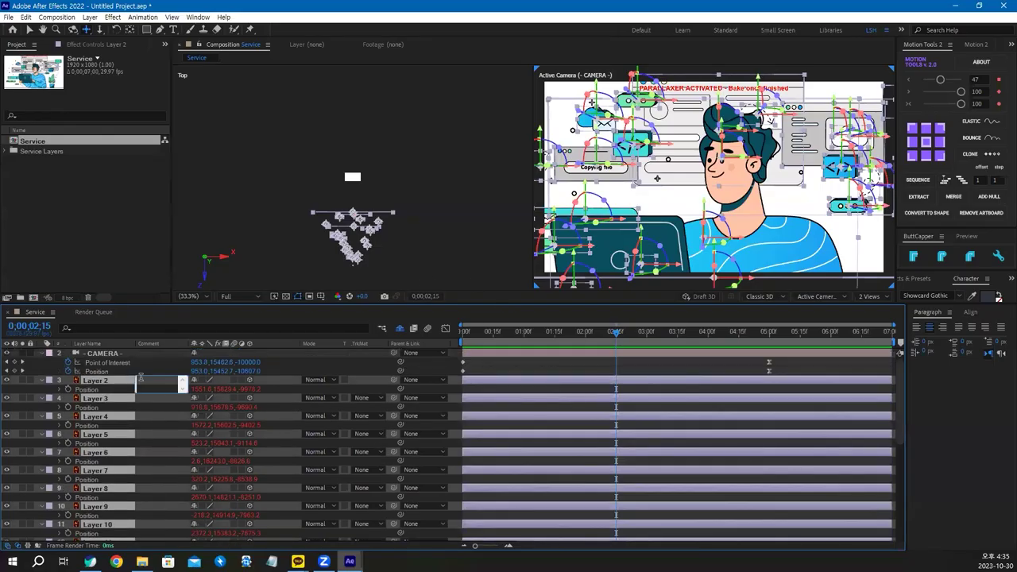
{"action": "left_click", "coordinate": [100, 381]}
{"action": "left_click", "coordinate": [356, 220]}
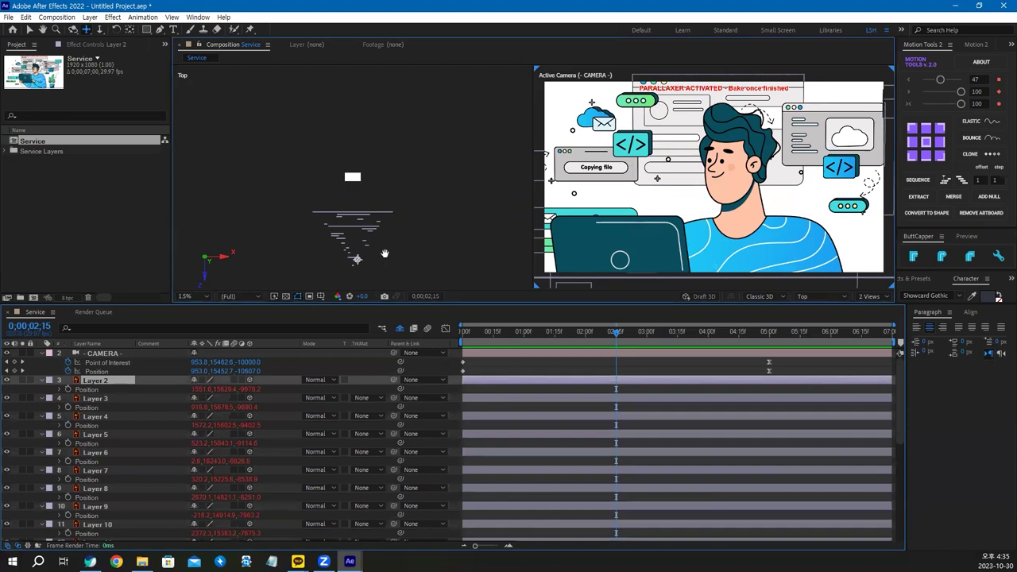
{"action": "scroll", "coordinate": [364, 221], "scroll_direction": "up", "scroll_amount": 2}
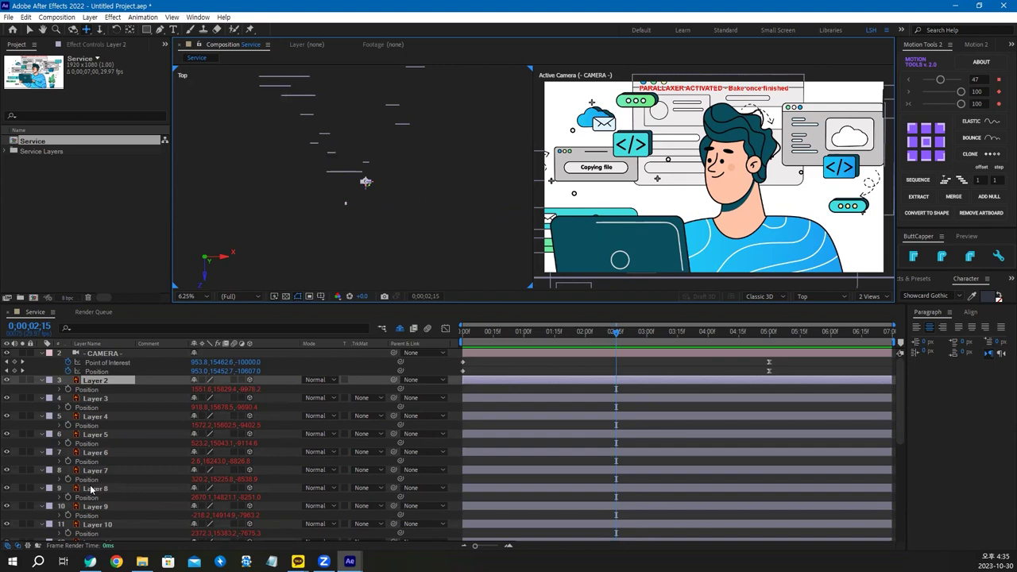
{"action": "scroll", "coordinate": [90, 489], "scroll_direction": "down", "scroll_amount": 5}
{"action": "left_click", "coordinate": [95, 530]}
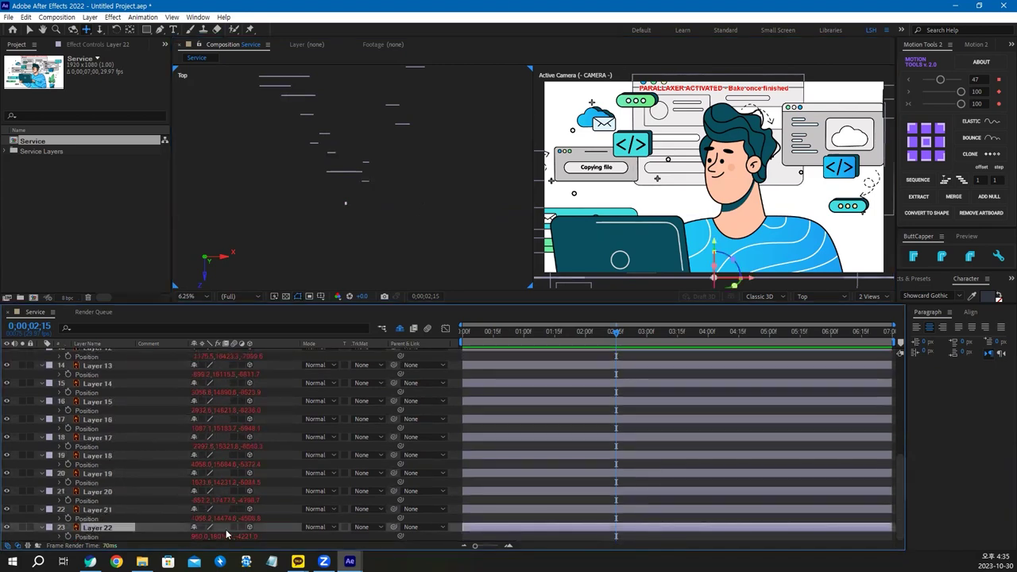
{"action": "scroll", "coordinate": [333, 131], "scroll_direction": "up", "scroll_amount": 3}
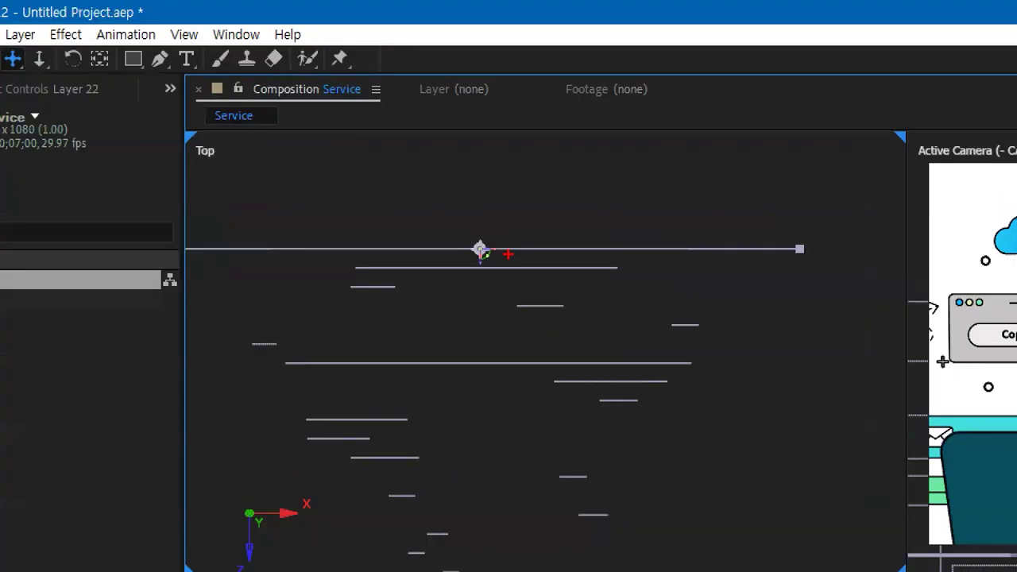
{"action": "mouse_move", "coordinate": [333, 118]}
{"action": "left_mouse_down"}
{"action": "mouse_move", "coordinate": [304, 119]}
{"action": "mouse_move", "coordinate": [334, 126]}
{"action": "left_mouse_up"}
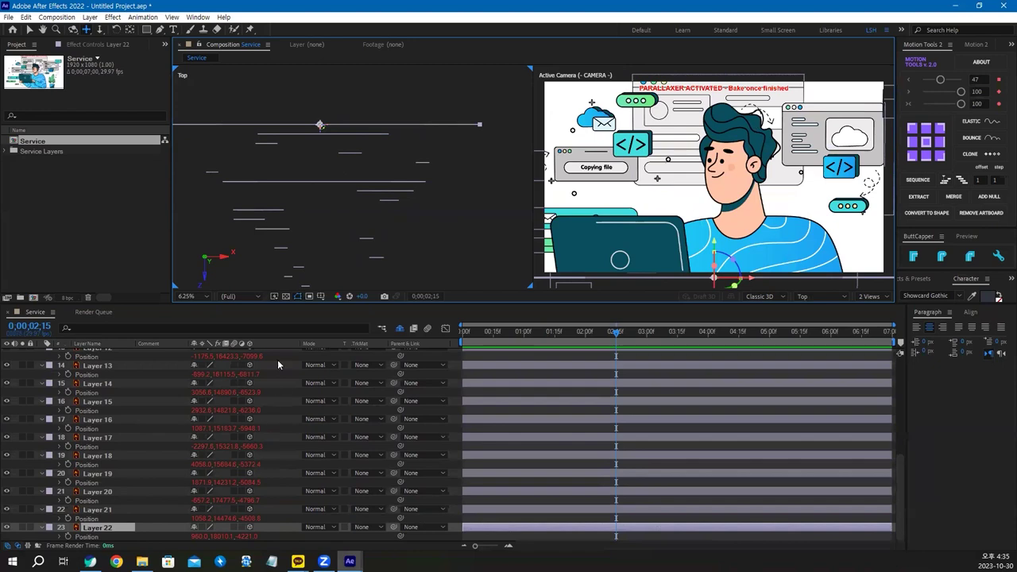
Step: Import Tropical_leaves.ai as a Composition with Layer Size footage dimensions and open the Tropical_leaves composition at the first frame
{"action": "left_click", "coordinate": [298, 296]}
{"action": "double_click", "coordinate": [87, 200]}
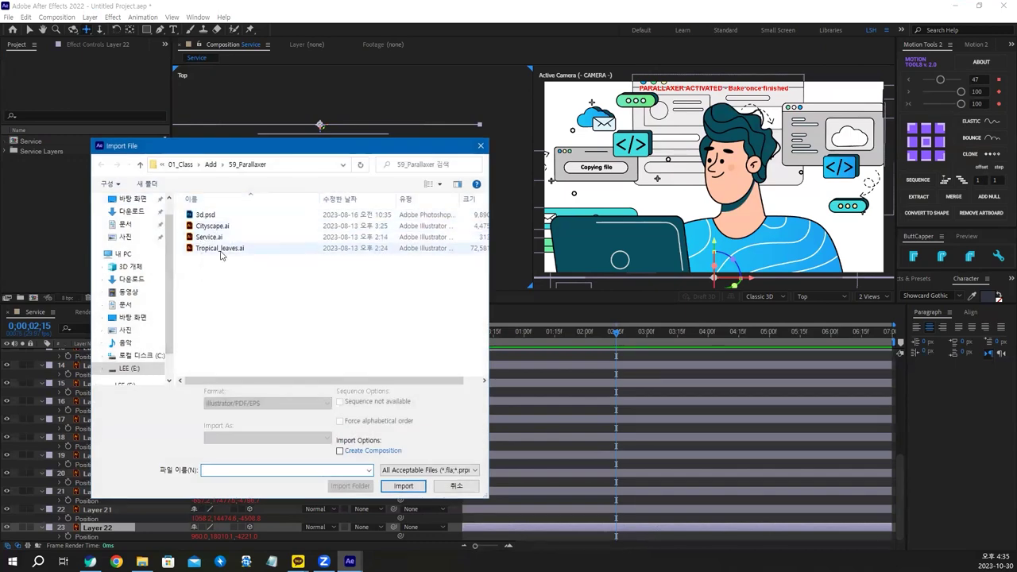
{"action": "double_click", "coordinate": [219, 249]}
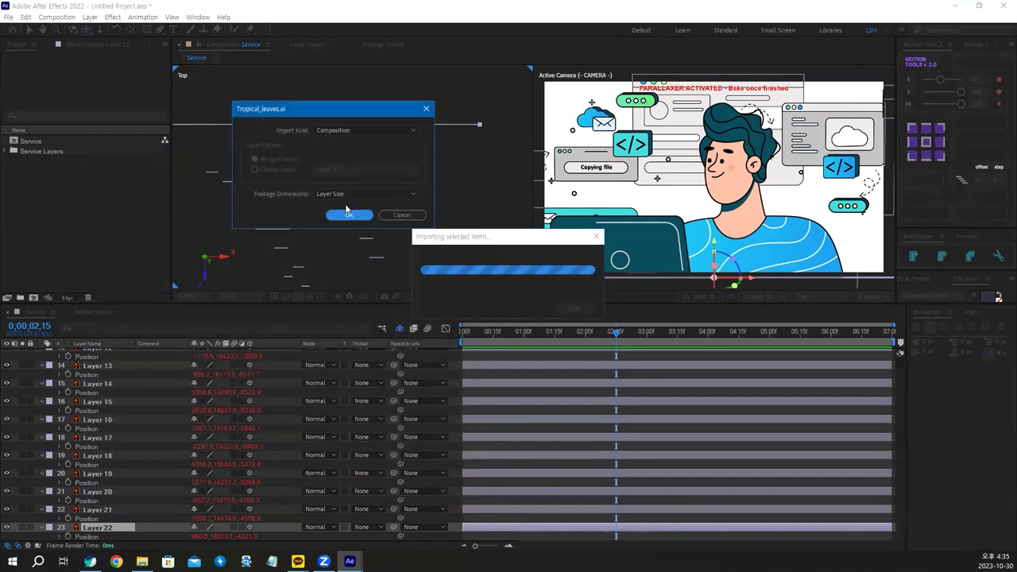
{"action": "left_click", "coordinate": [346, 217]}
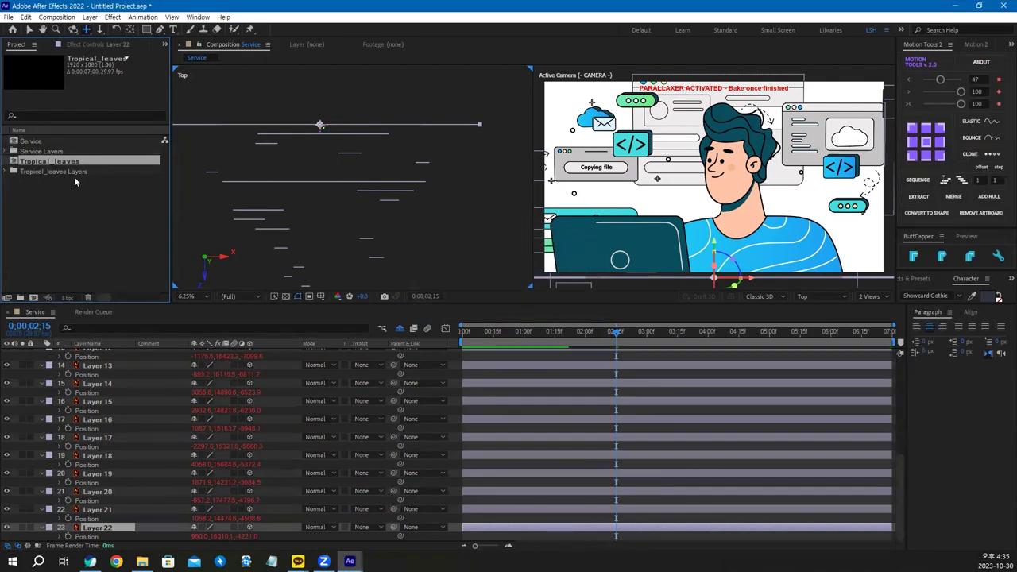
{"action": "double_click", "coordinate": [15, 162]}
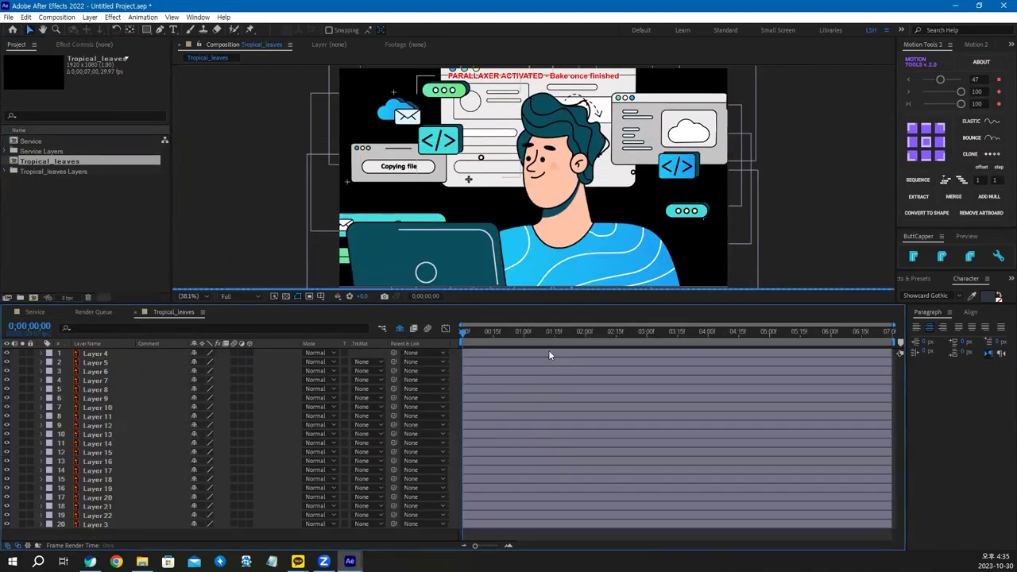
{"action": "left_click", "coordinate": [465, 337]}
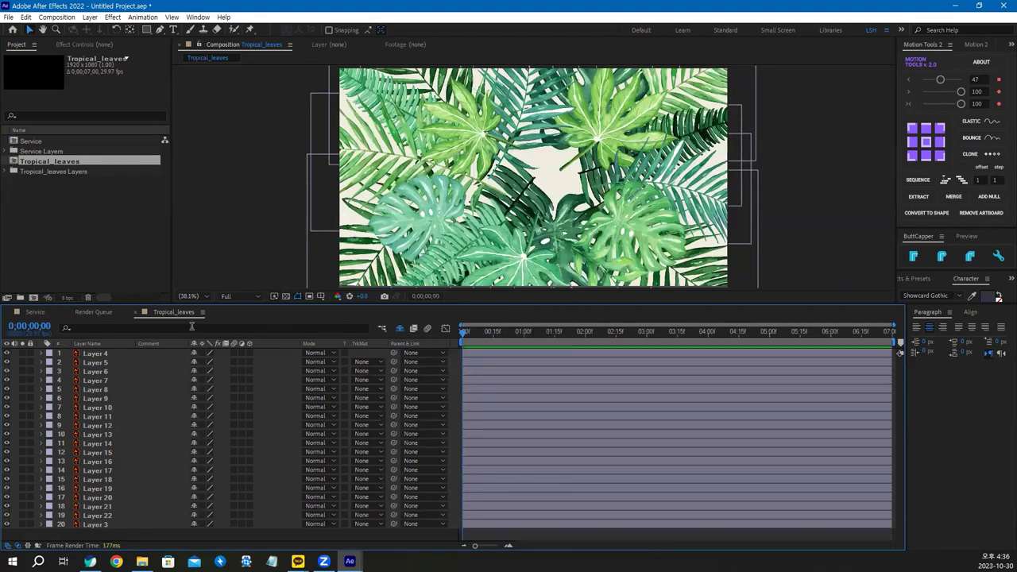
Step: Move the central leaf layers, including Layer 18 and Layer 21, outward to clear a space in the middle of the artwork
{"action": "left_click", "coordinate": [98, 354]}
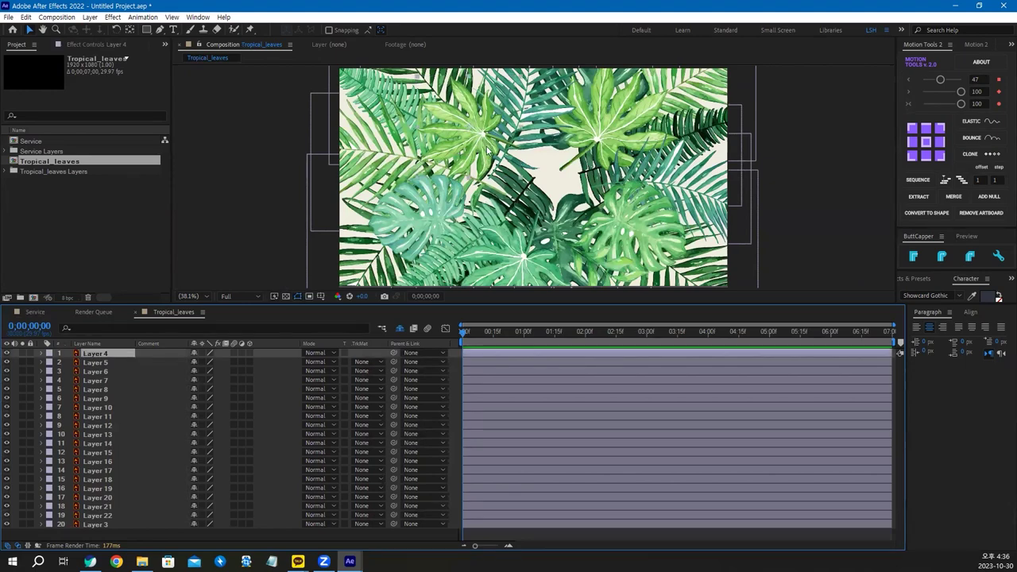
{"action": "left_click", "coordinate": [526, 199]}
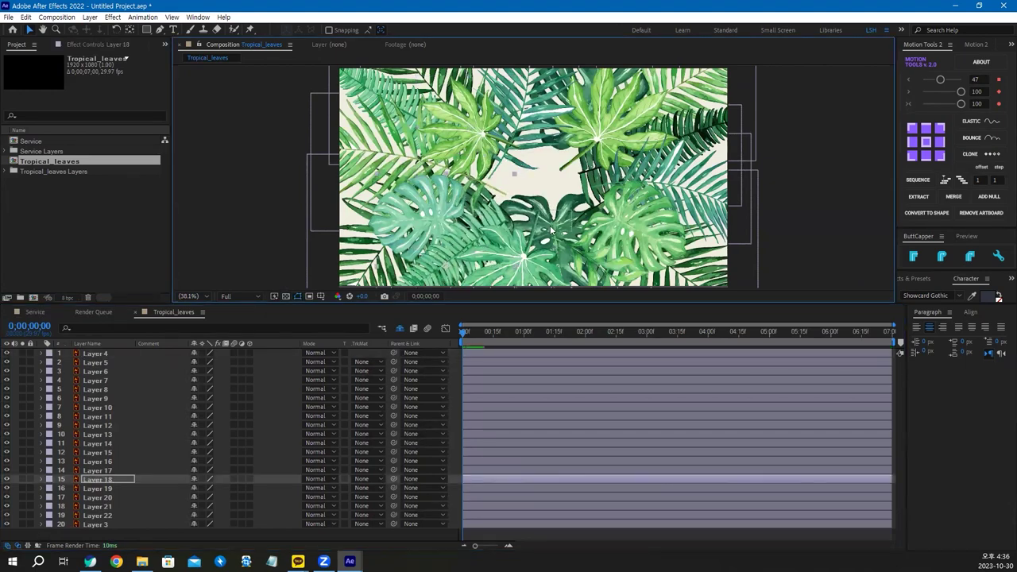
{"action": "left_click", "coordinate": [552, 237]}
{"action": "left_click", "coordinate": [549, 212]}
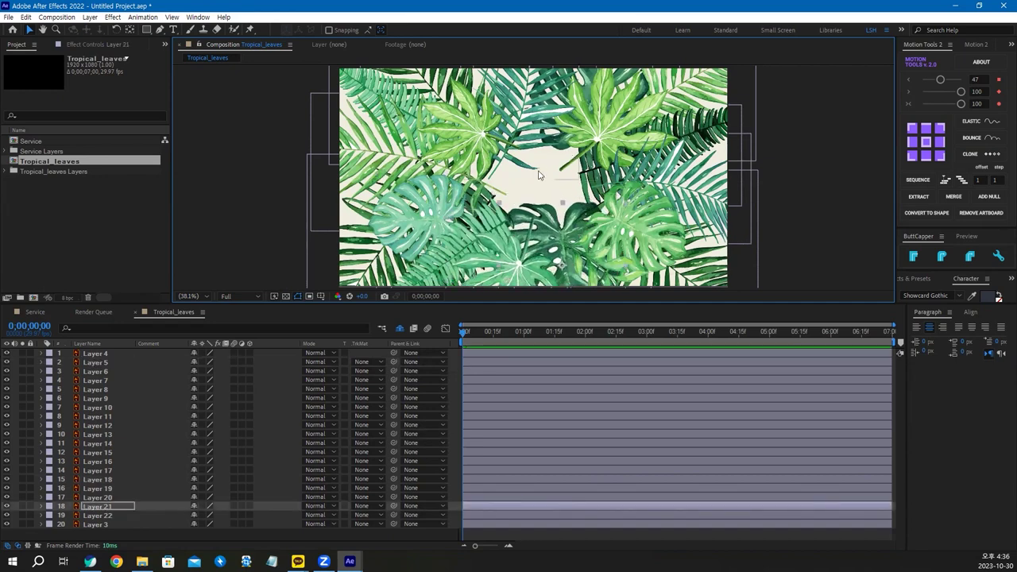
Step: Solo Layer 3 to check it, rename it bg, show all layers again and lock the renamed background layer
{"action": "left_click", "coordinate": [96, 525]}
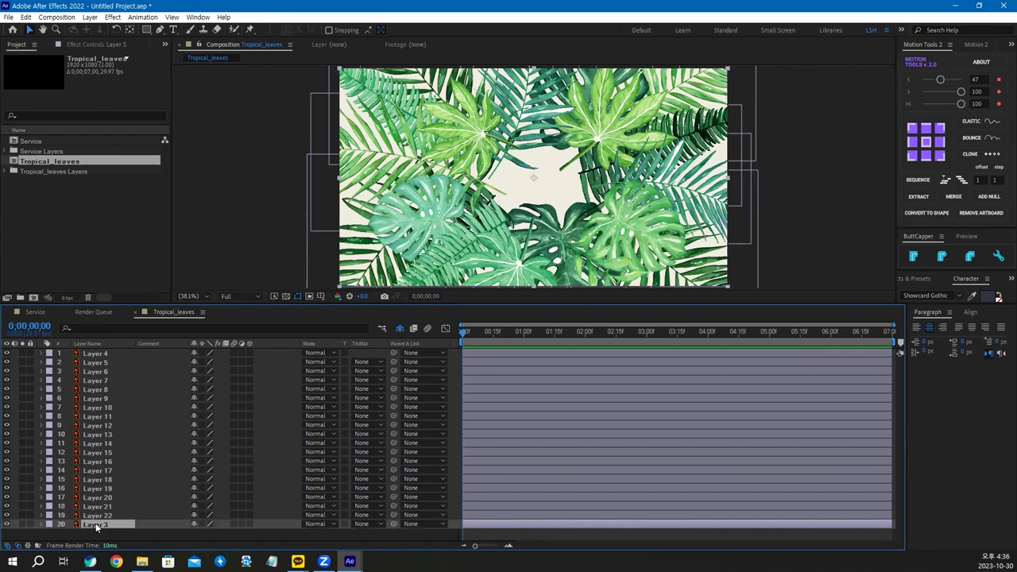
{"action": "left_click", "coordinate": [22, 525]}
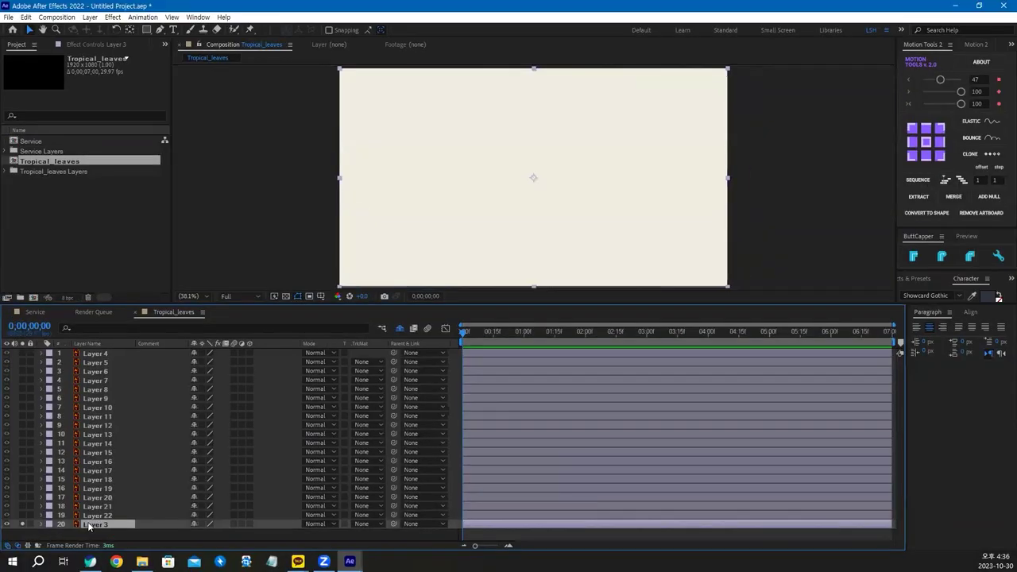
{"action": "key", "text": "Return"}
{"action": "type", "text": "bg"}
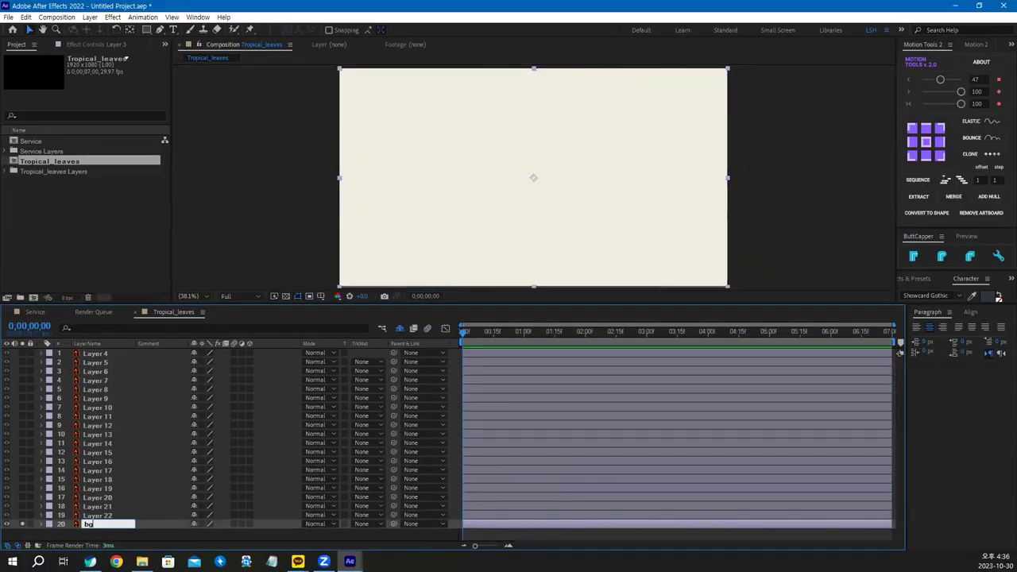
{"action": "key", "text": "Return"}
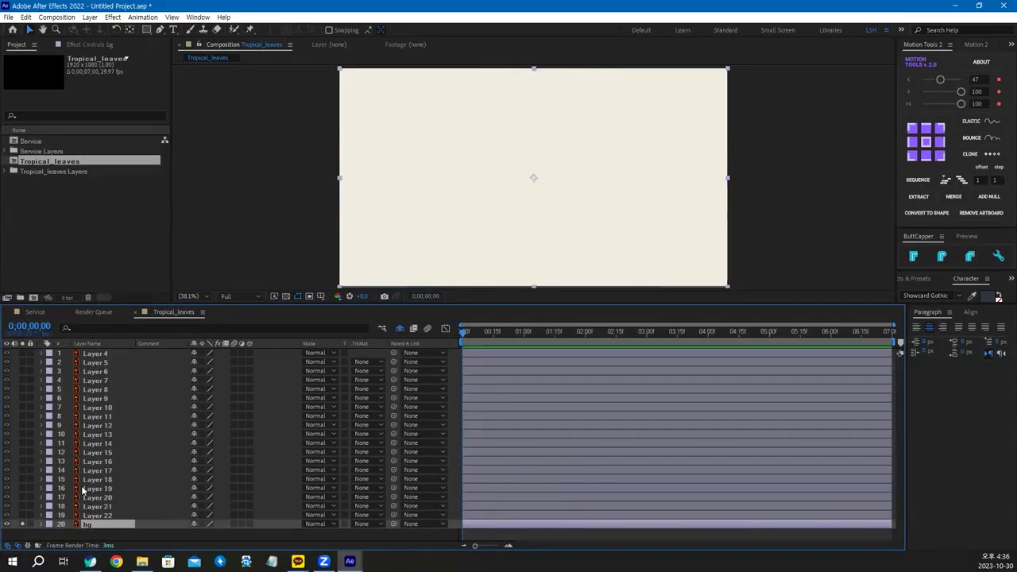
{"action": "left_click", "coordinate": [23, 525]}
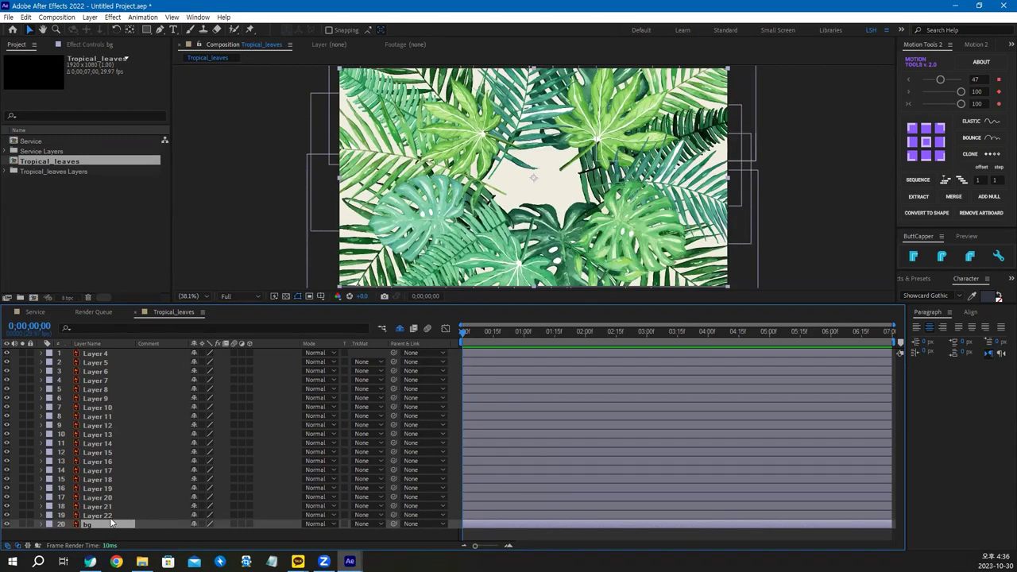
{"action": "left_click", "coordinate": [31, 524]}
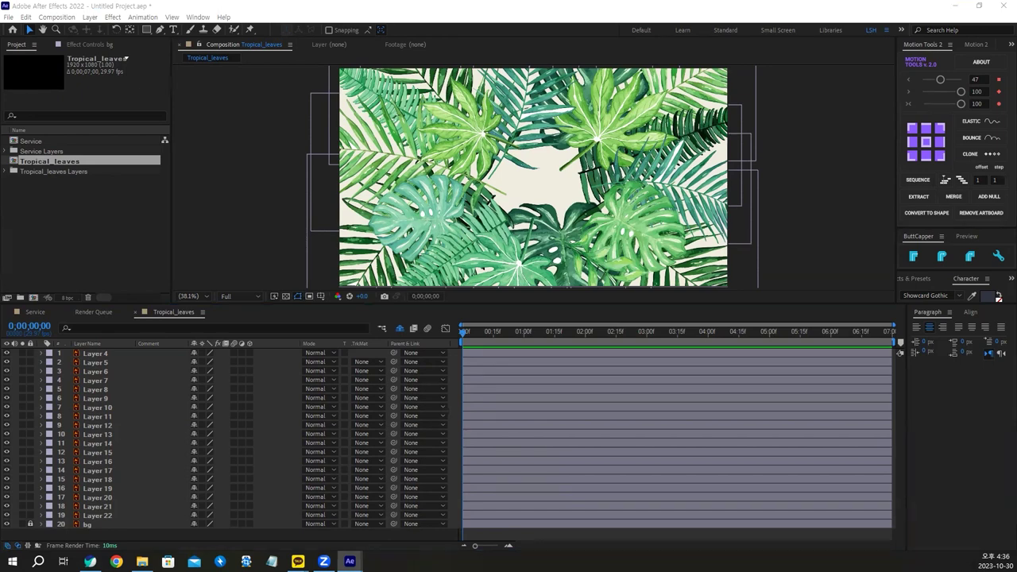
Step: Add the two-line title TROPICAL LEAVES in dark green Montserrat in the clear space at the centre of the composition
{"action": "left_click", "coordinate": [464, 332]}
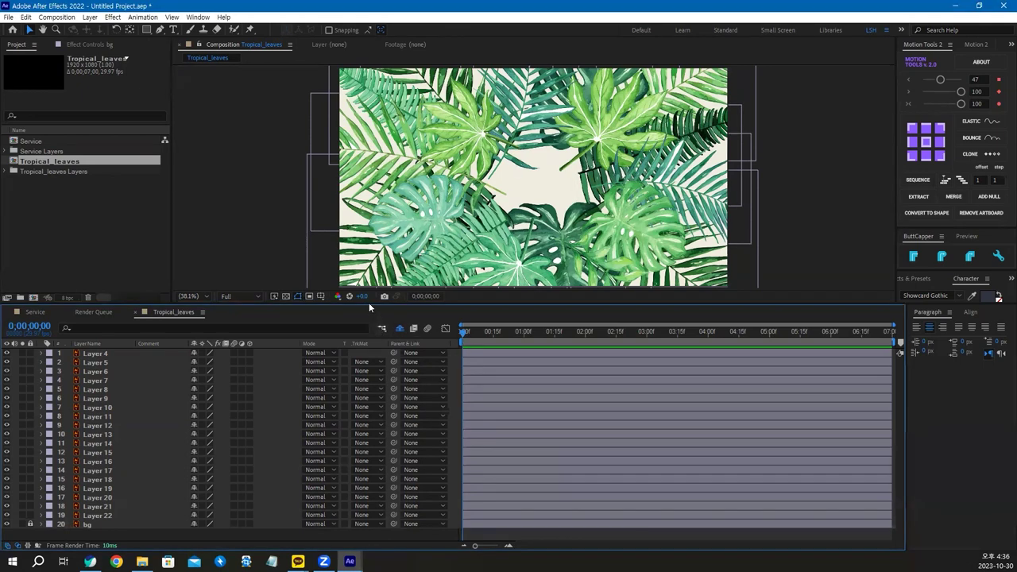
{"action": "left_click", "coordinate": [173, 30]}
{"action": "left_click", "coordinate": [534, 173]}
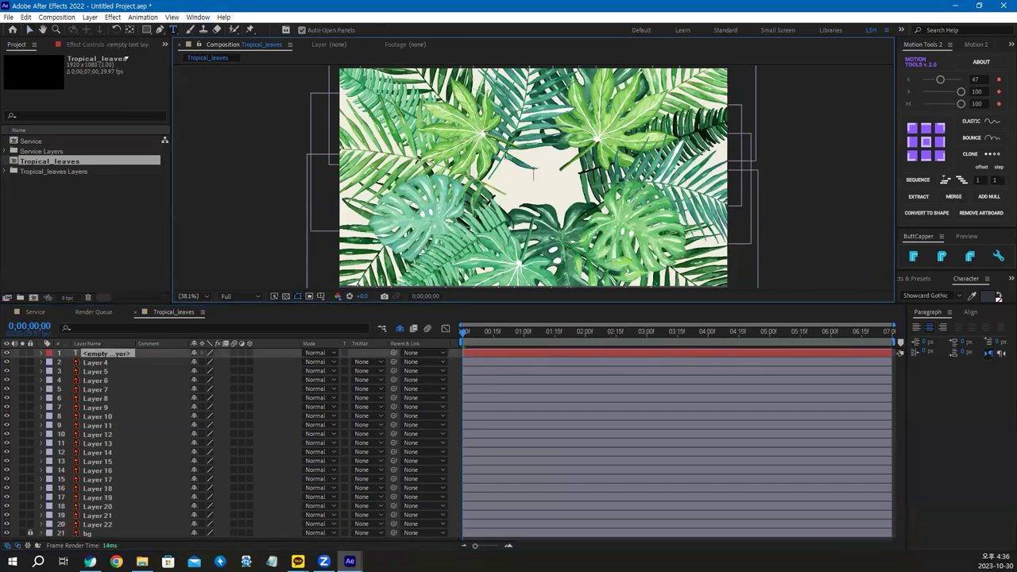
{"action": "type", "text": "TROPICAL LEAVES"}
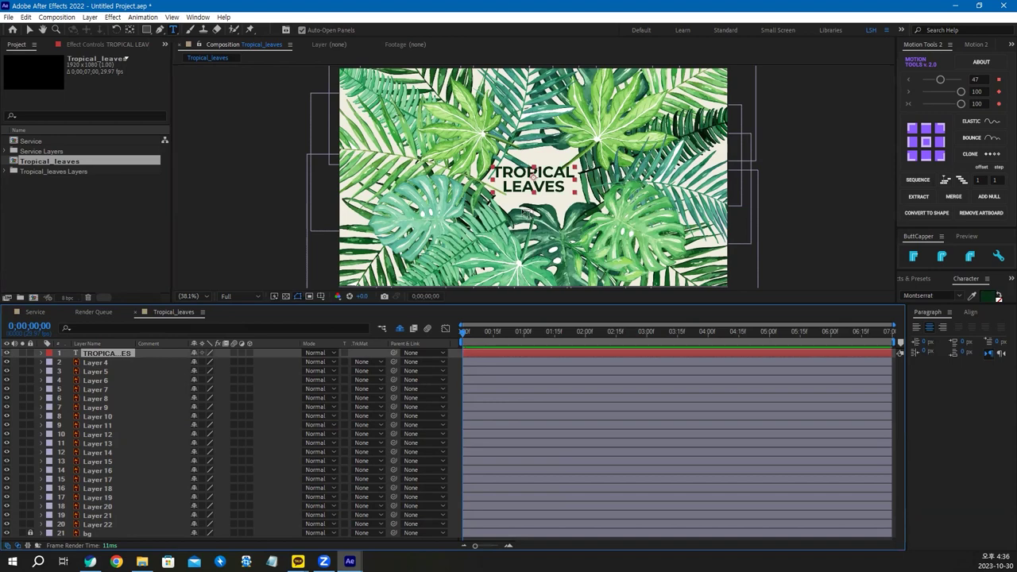
{"action": "left_click", "coordinate": [28, 30]}
{"action": "key", "text": "slash"}
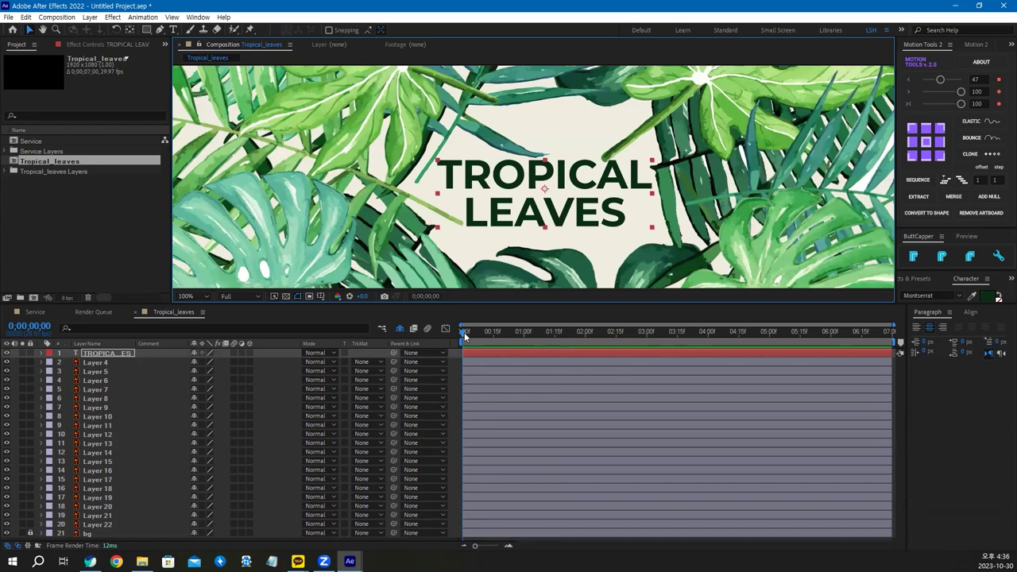
Step: Move the TROPICAL LEAVES text layer between Layer 22 and the bg layer in the stacking order
{"action": "left_click_drag", "start_coordinate": [120, 306], "coordinate": [118, 266]}
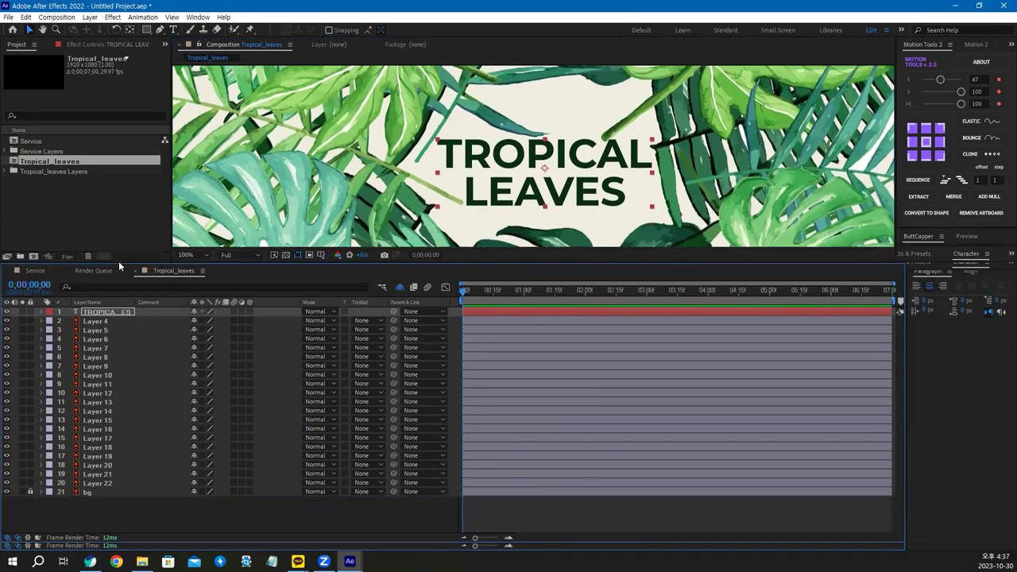
{"action": "left_click_drag", "start_coordinate": [109, 310], "coordinate": [97, 490]}
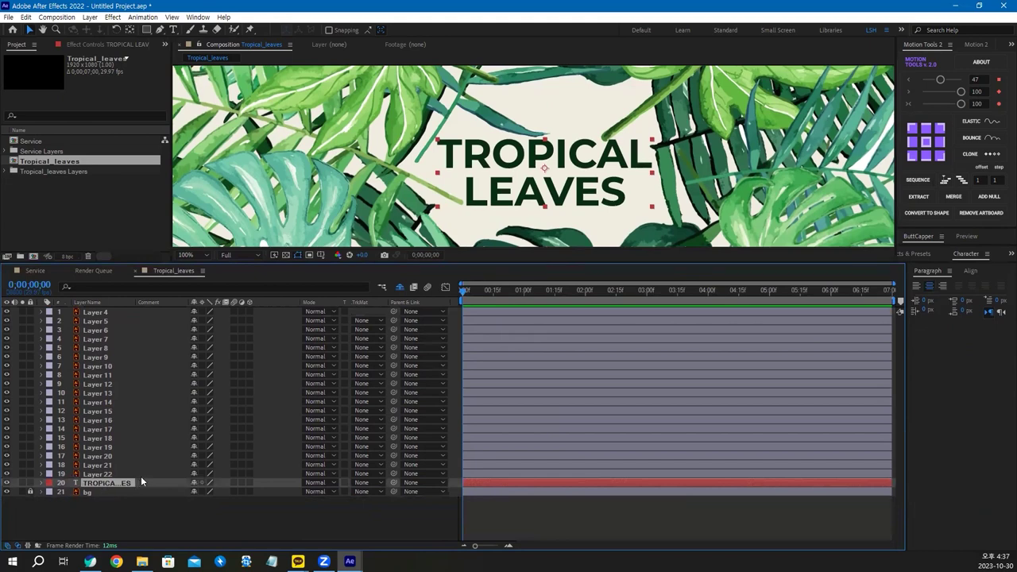
{"action": "left_click", "coordinate": [125, 519]}
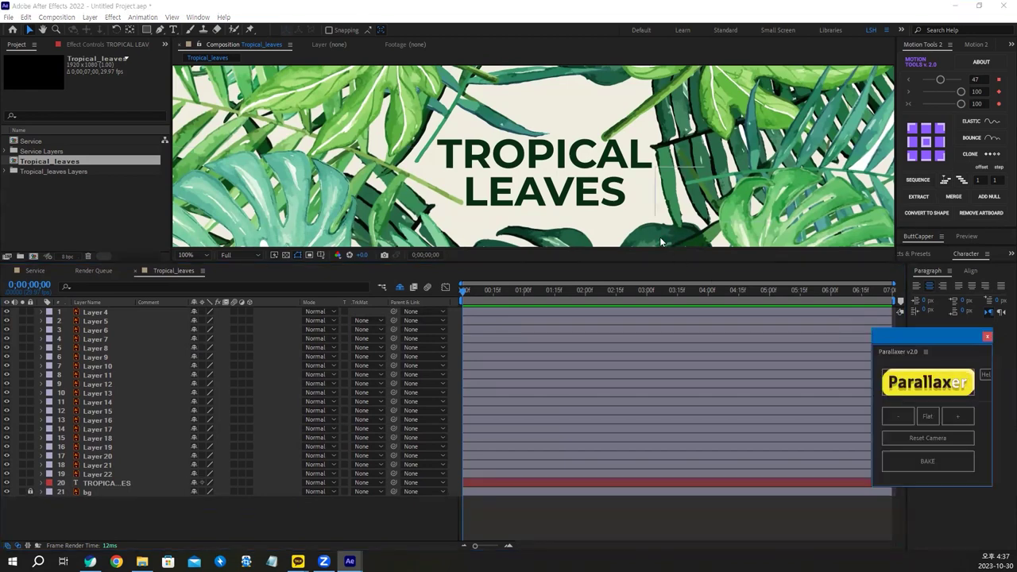
Step: Run Parallaxer on the Tropical_leaves composition with the SMALL scene (small room) type, accept its alert and close the script window
{"action": "key", "text": "shift+slash"}
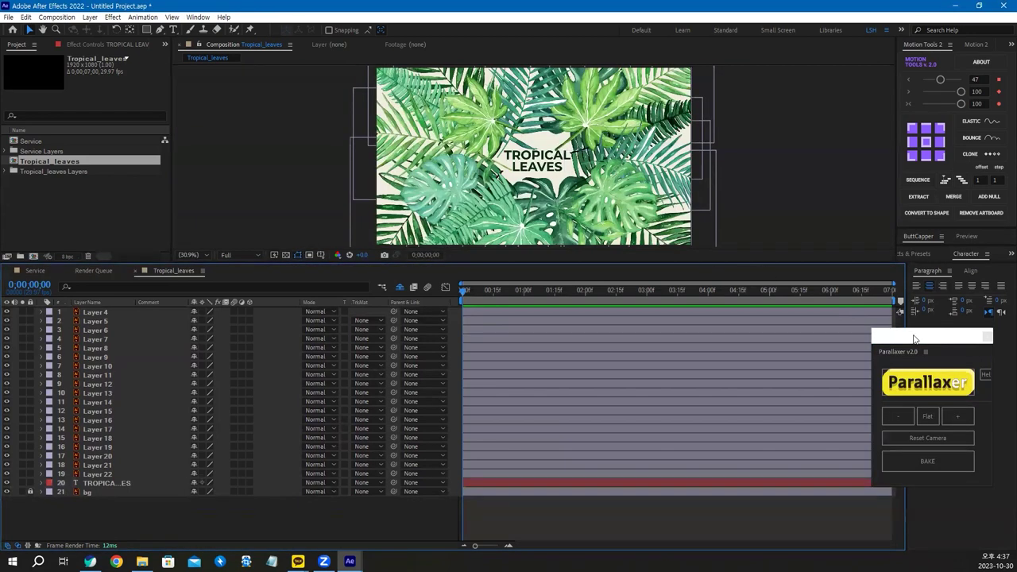
{"action": "left_click_drag", "start_coordinate": [910, 339], "coordinate": [847, 194]}
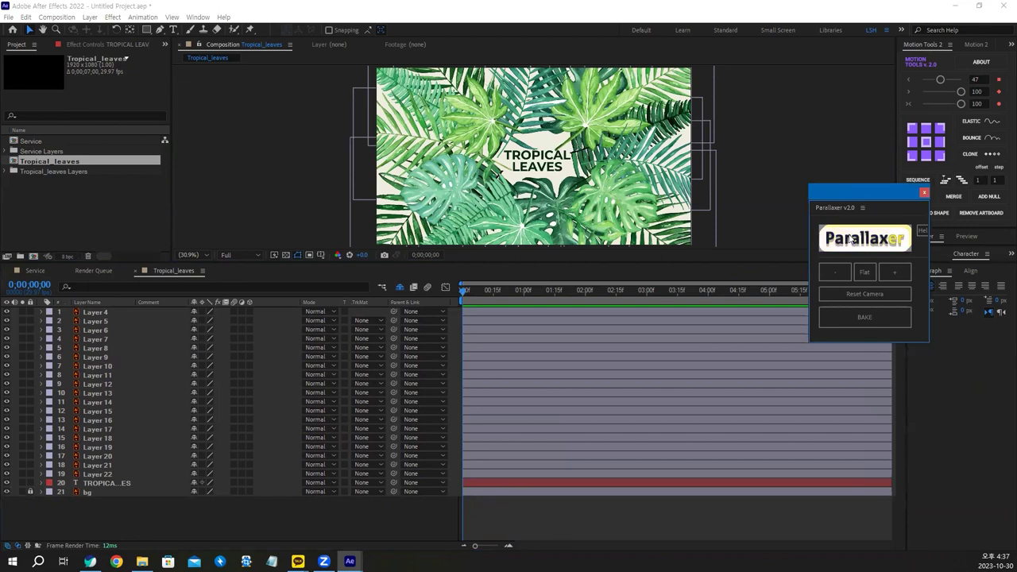
{"action": "left_click", "coordinate": [848, 238]}
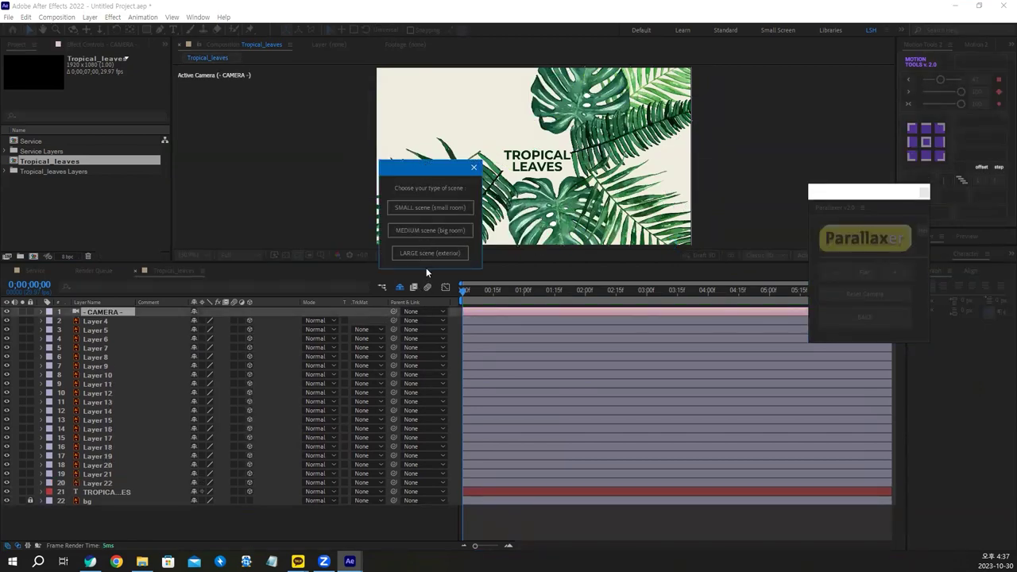
{"action": "left_click", "coordinate": [415, 208]}
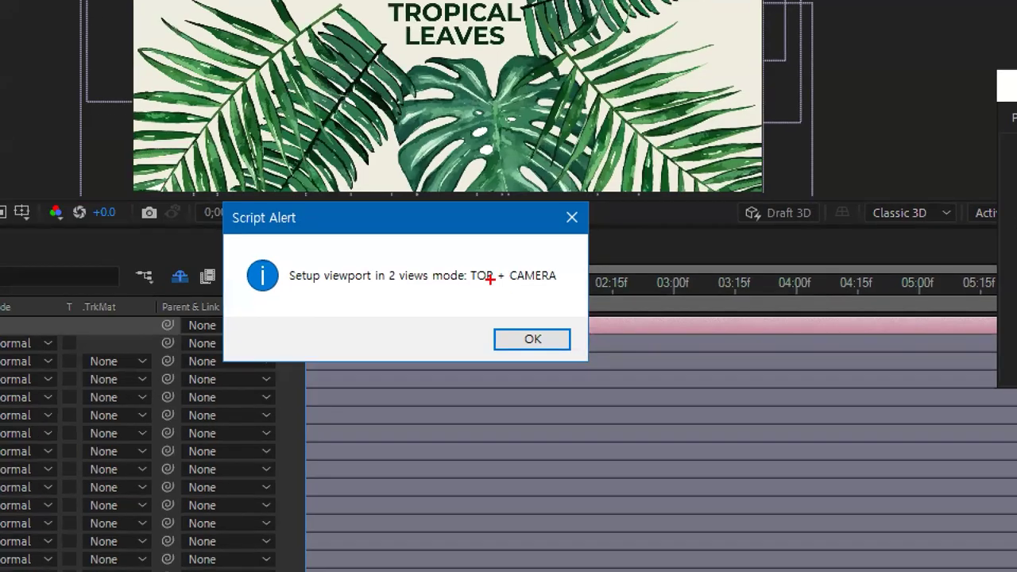
{"action": "mouse_move", "coordinate": [498, 262]}
{"action": "left_mouse_down"}
{"action": "mouse_move", "coordinate": [498, 278]}
{"action": "mouse_move", "coordinate": [551, 274]}
{"action": "left_mouse_up"}
{"action": "mouse_move", "coordinate": [422, 288]}
{"action": "left_mouse_down"}
{"action": "mouse_move", "coordinate": [278, 286]}
{"action": "mouse_move", "coordinate": [366, 263]}
{"action": "left_mouse_up"}
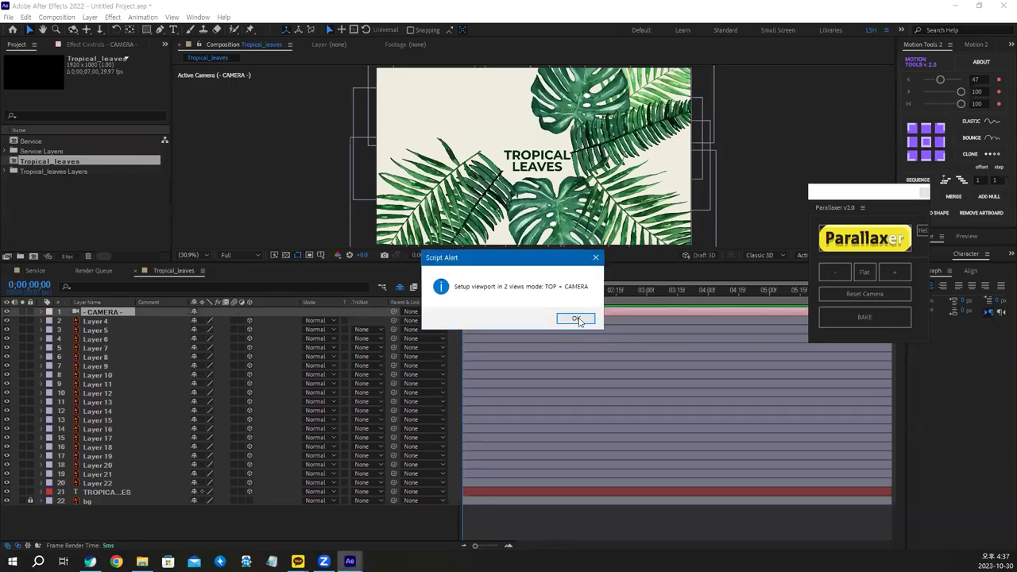
{"action": "left_click", "coordinate": [523, 320]}
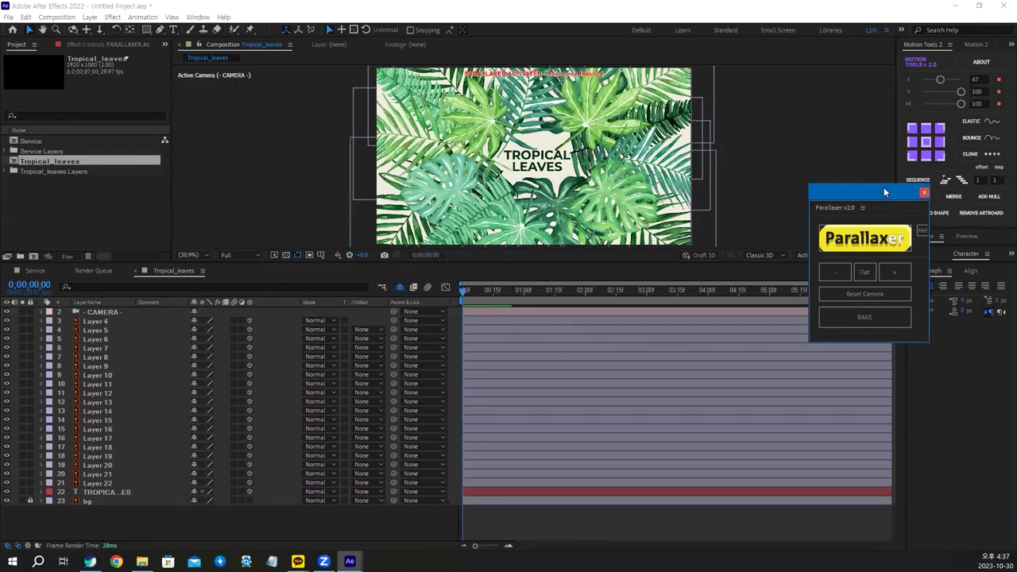
{"action": "left_click", "coordinate": [924, 192]}
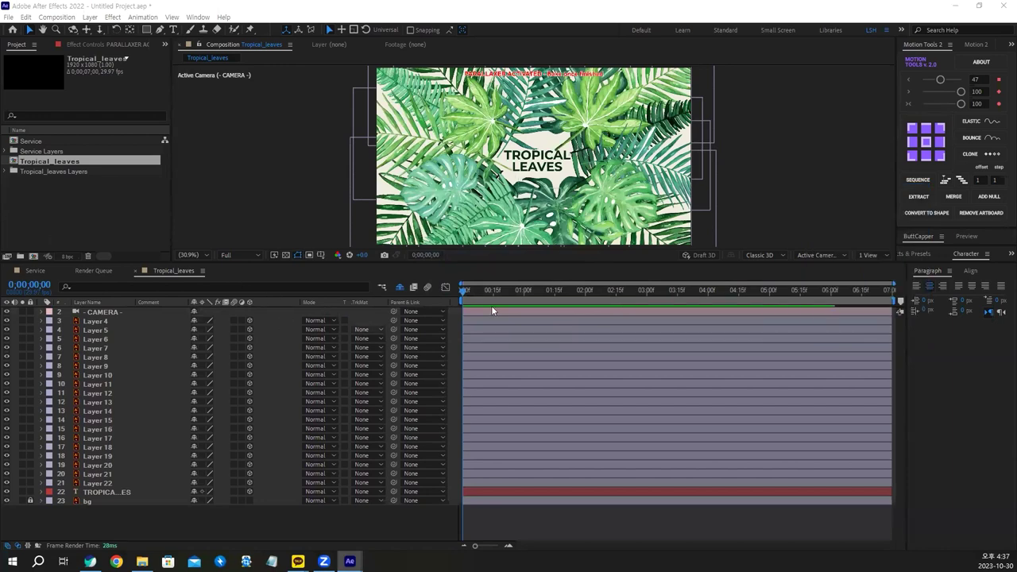
Step: Set the composition viewer to 2 Views and bring the layers and camera into sight in the Top view
{"action": "left_click", "coordinate": [867, 255]}
{"action": "left_click", "coordinate": [877, 277]}
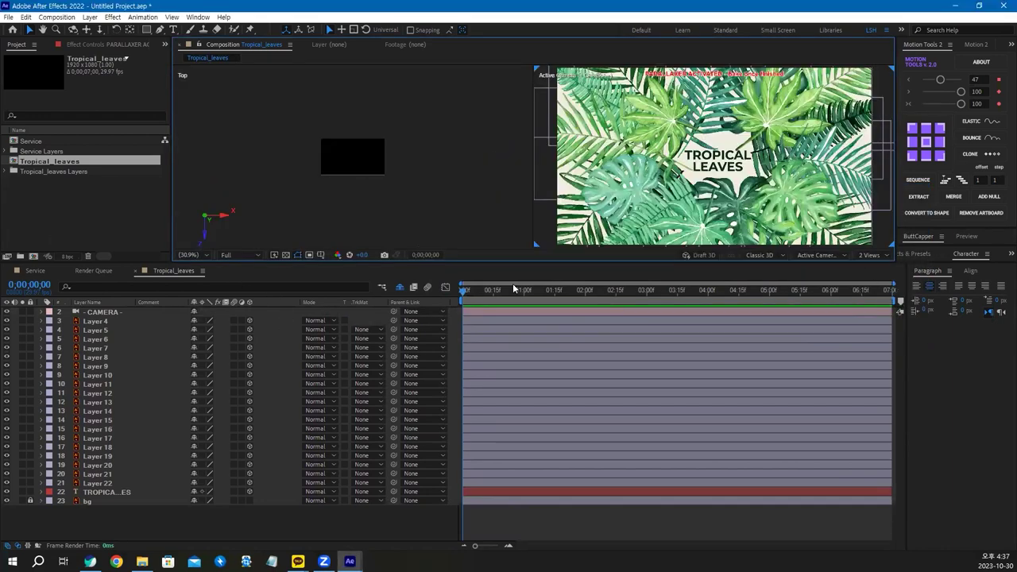
{"action": "left_click", "coordinate": [262, 161]}
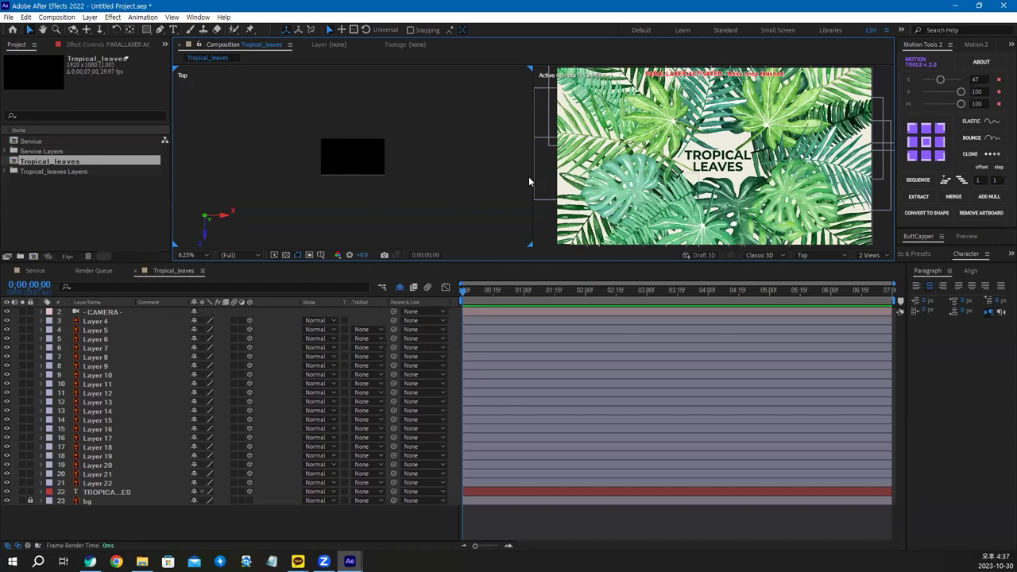
{"action": "scroll", "coordinate": [393, 106], "scroll_direction": "down", "scroll_amount": 2}
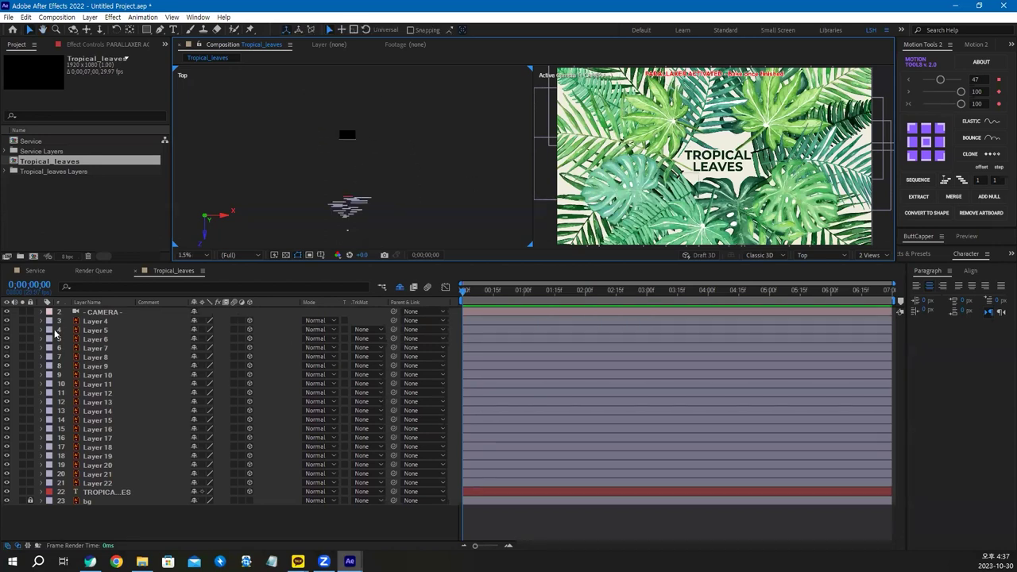
Step: Reveal the CAMERA layer's Position and Point of Interest properties and frame the camera closely in the Top view
{"action": "left_click", "coordinate": [104, 312]}
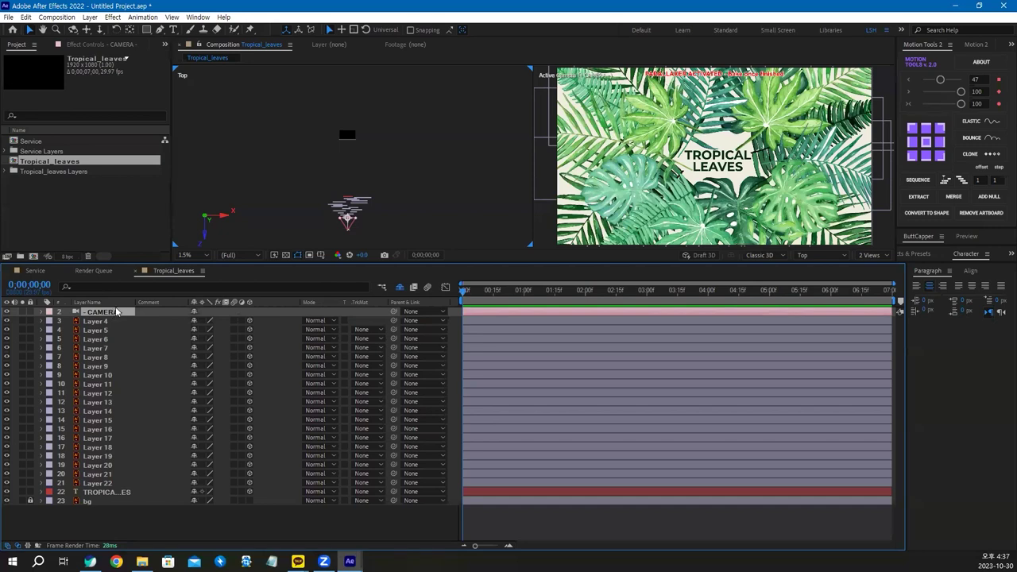
{"action": "key", "text": "p"}
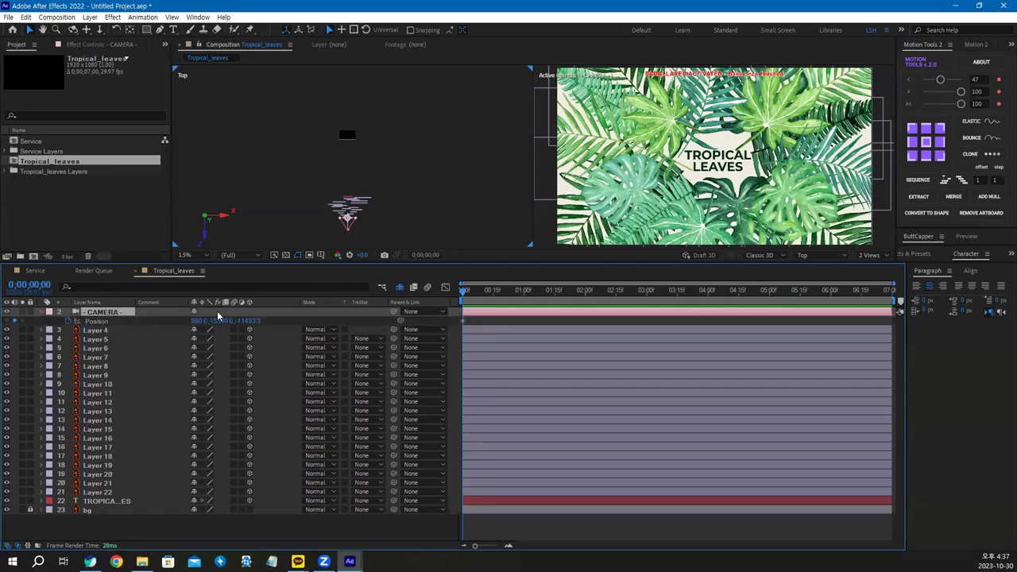
{"action": "key", "text": "shift+a"}
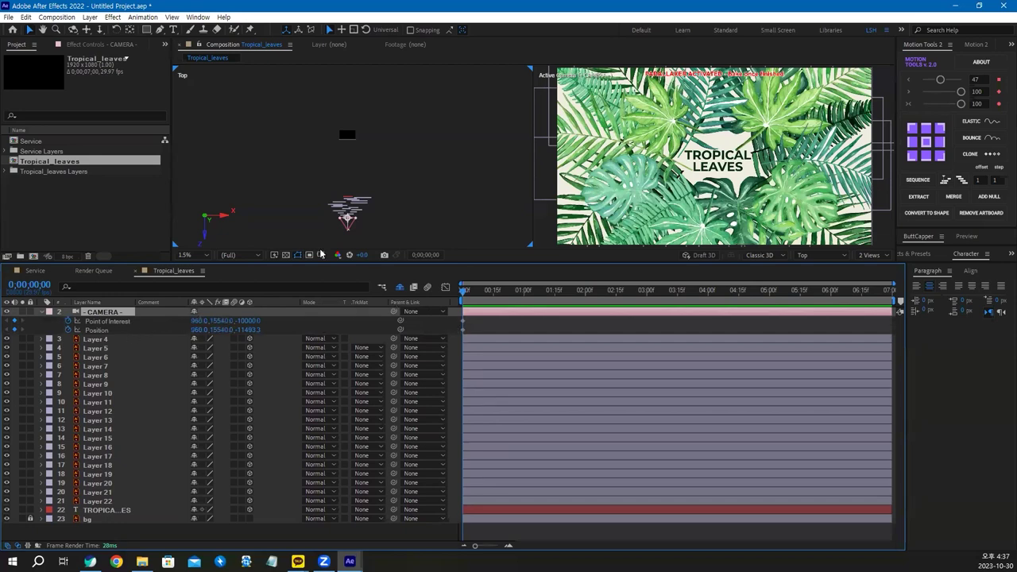
{"action": "scroll", "coordinate": [349, 230], "scroll_direction": "up", "scroll_amount": 2}
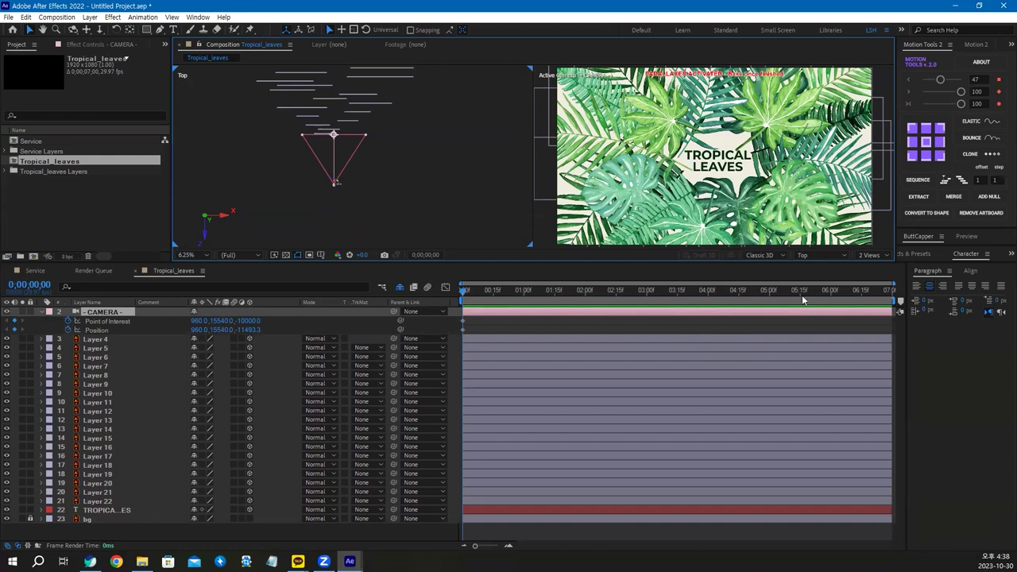
Step: At 0;00;06;00, move the CAMERA to look at the TROPICAL LEAVES text layer so that the title fills the frame
{"action": "left_click", "coordinate": [830, 291]}
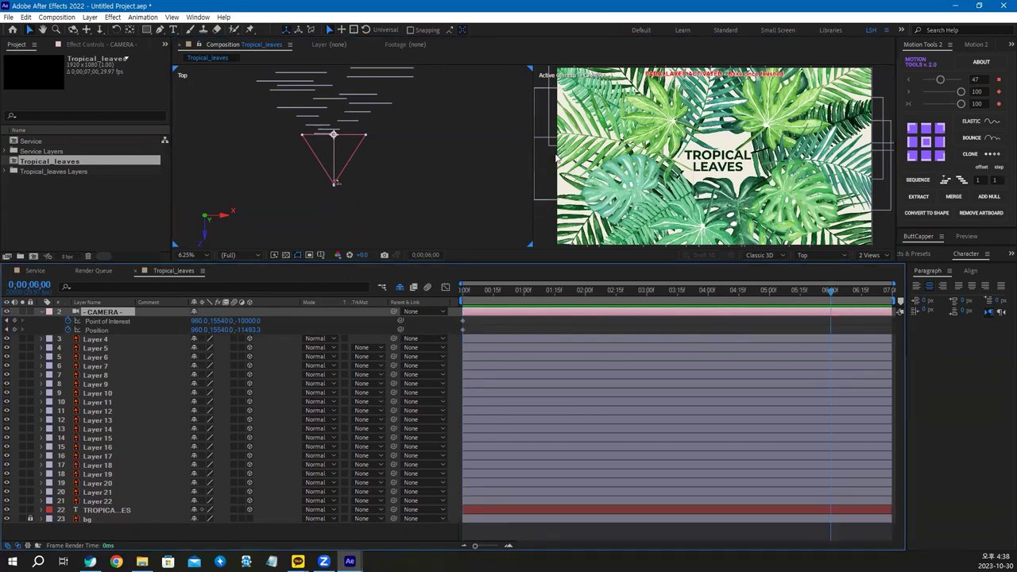
{"action": "left_click", "coordinate": [711, 165]}
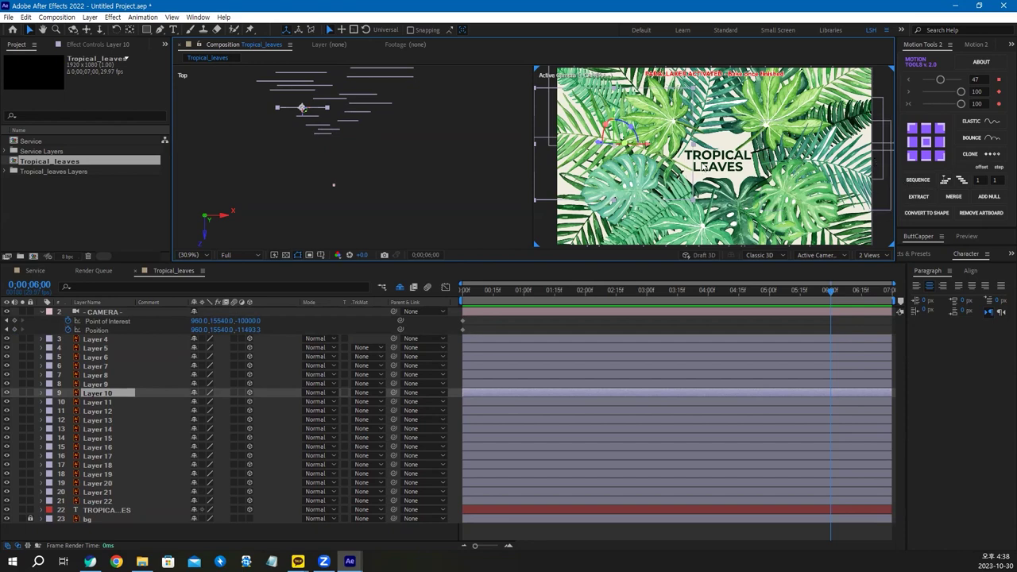
{"action": "left_click", "coordinate": [726, 171]}
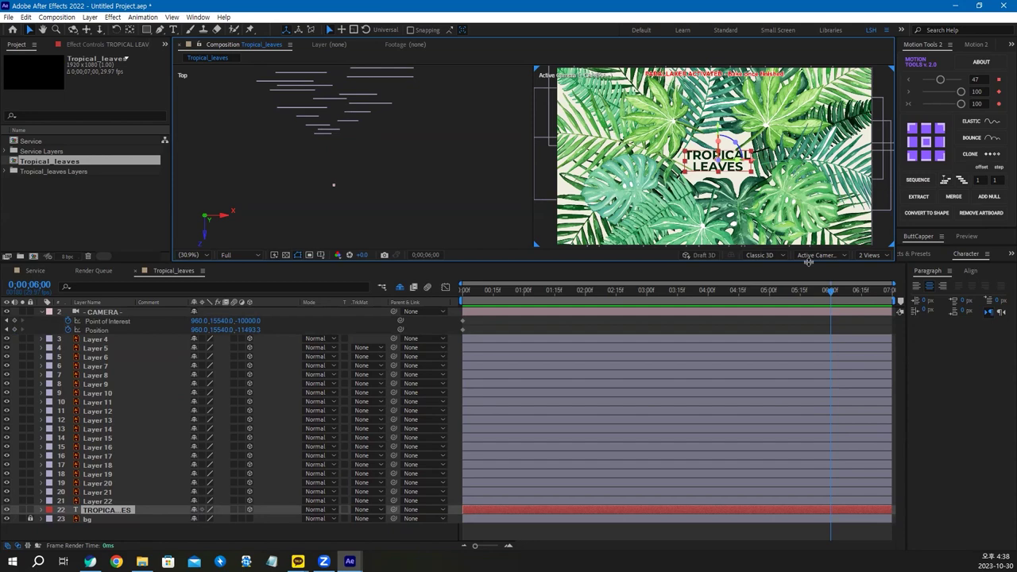
{"action": "key", "text": "ctrl+v"}
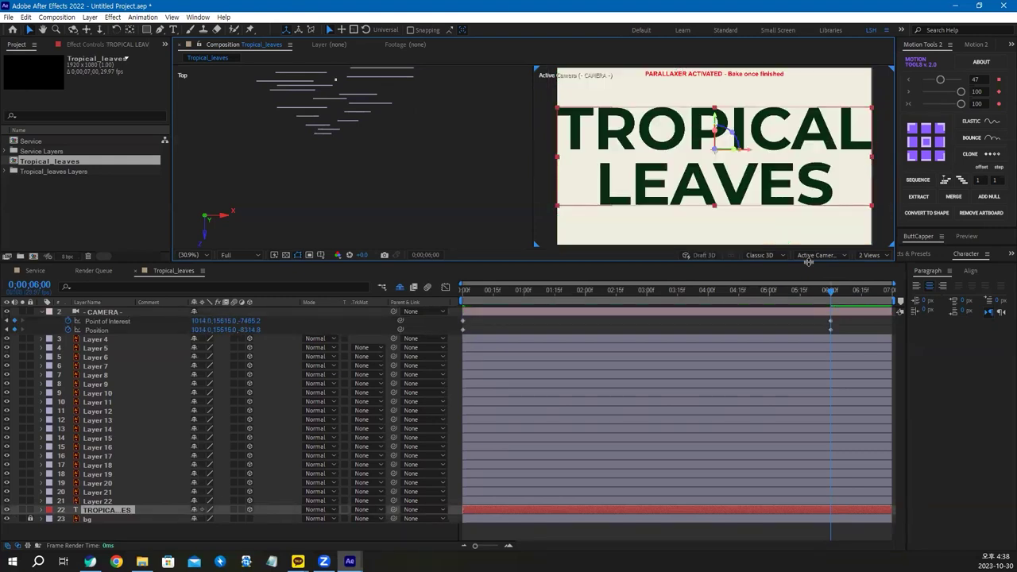
Step: Dolly the camera back to a Z position of about -8374 and pan it slightly so the title sits centred with side margins
{"action": "left_click", "coordinate": [99, 31]}
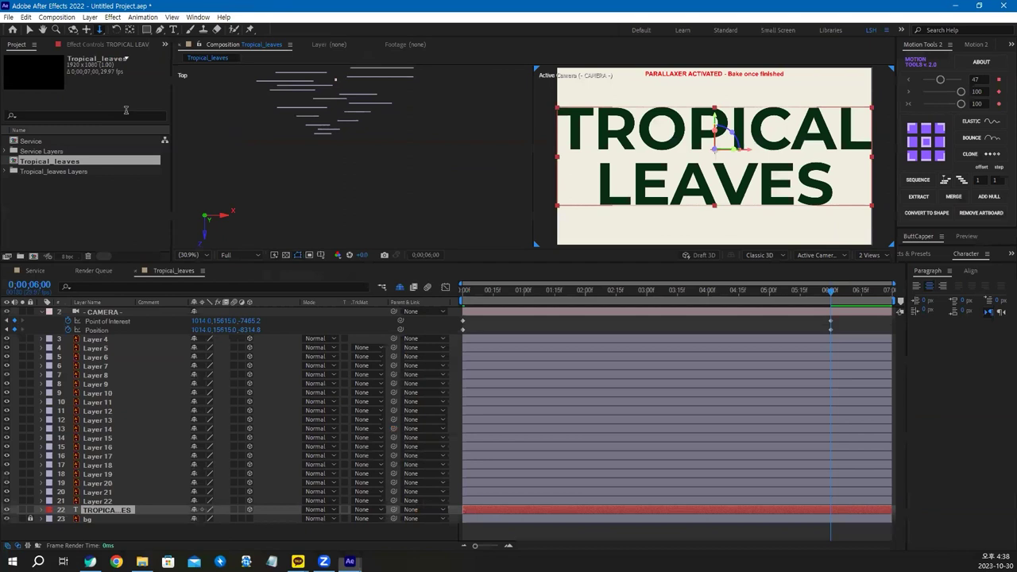
{"action": "scroll", "coordinate": [672, 167], "scroll_direction": "up", "scroll_amount": 3}
{"action": "scroll", "coordinate": [672, 167], "scroll_direction": "down", "scroll_amount": 3}
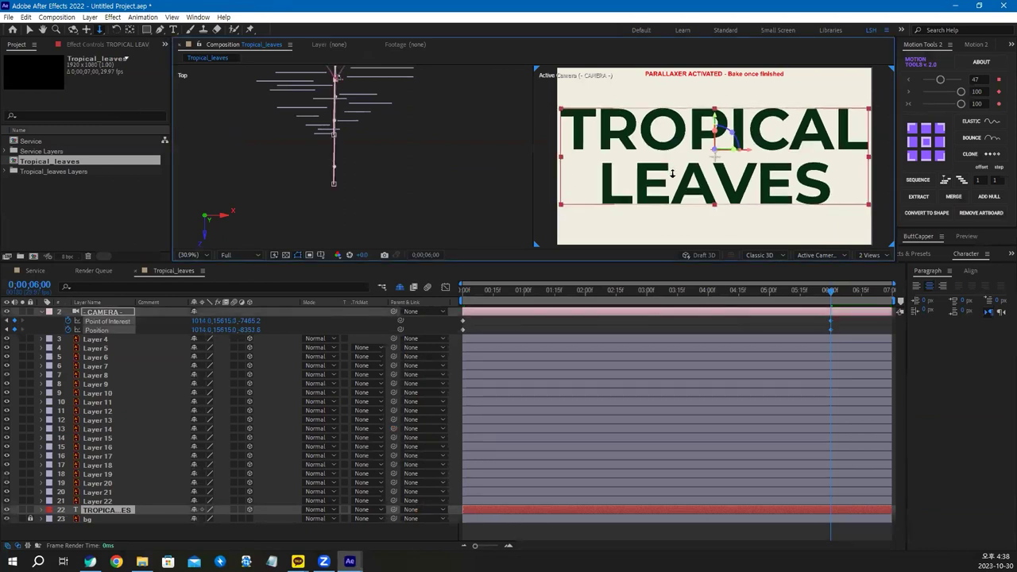
{"action": "key", "text": "F2"}
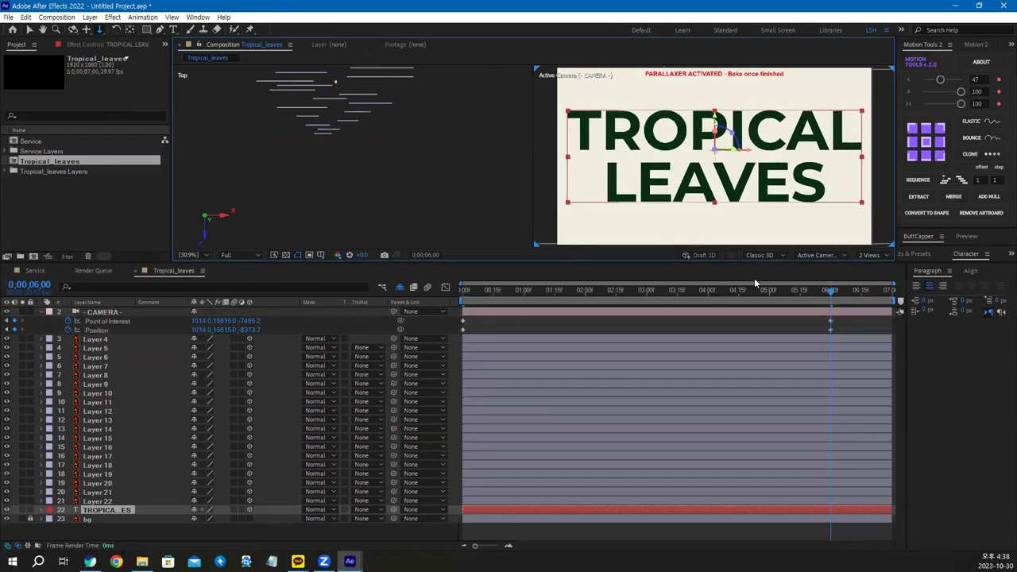
{"action": "left_click", "coordinate": [86, 30]}
{"action": "left_click", "coordinate": [716, 171]}
{"action": "left_click_drag", "start_coordinate": [717, 173], "coordinate": [717, 175]}
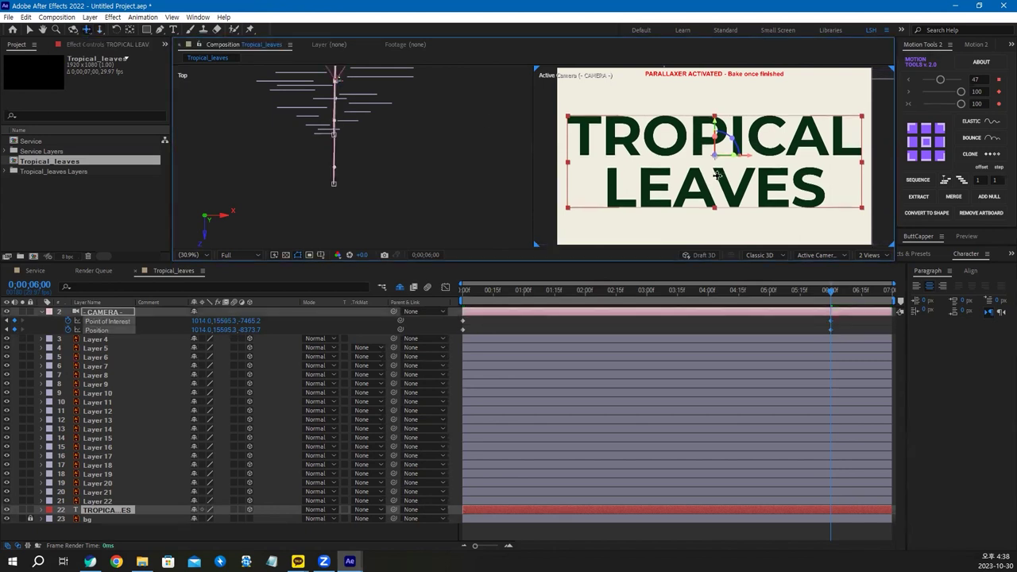
{"action": "key", "text": "F2"}
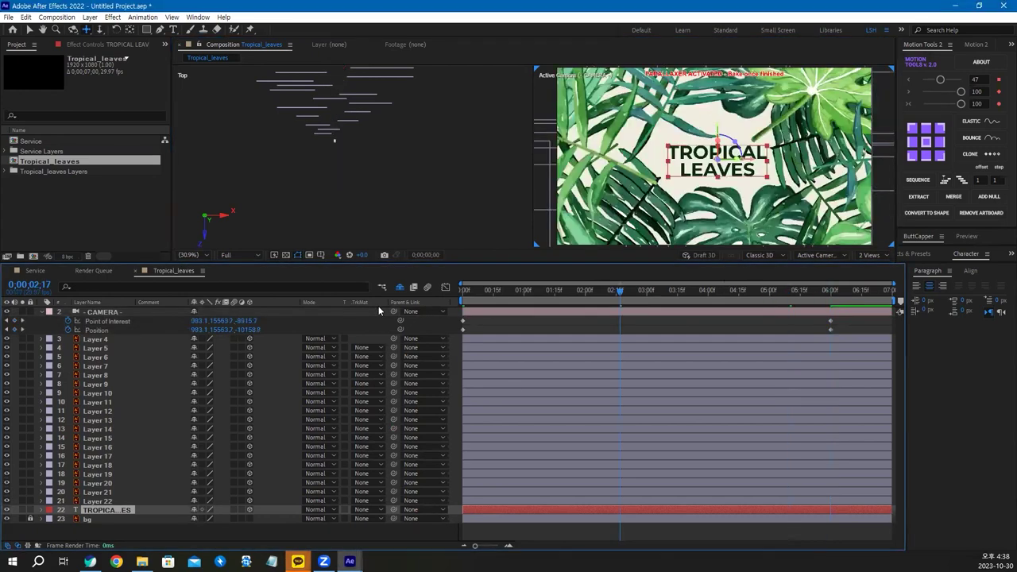
Step: Ease the CAMERA's Point of Interest and Position keyframes at 6 seconds and set their incoming velocity influence to 50%
{"action": "key", "text": "Home"}
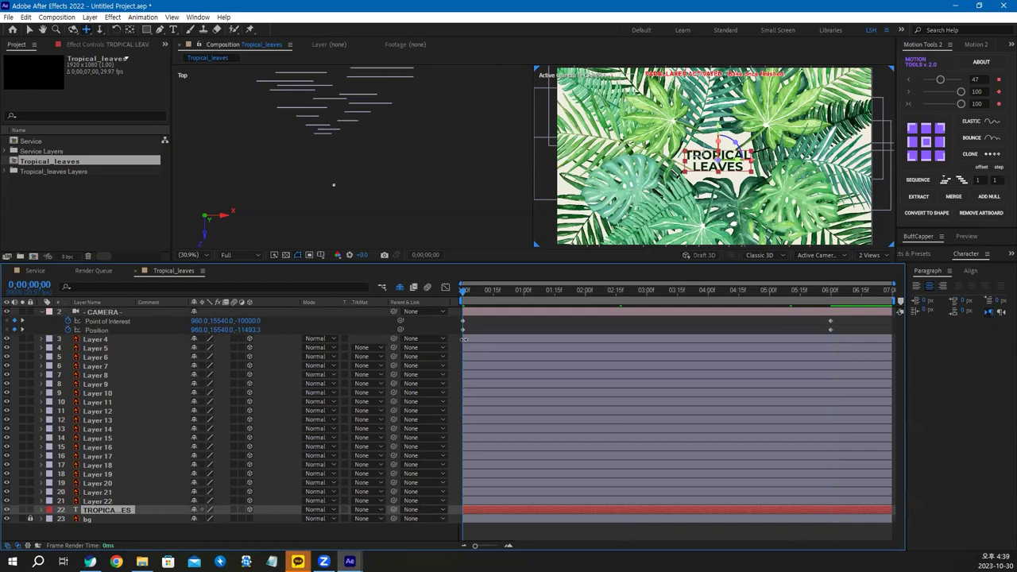
{"action": "left_click_drag", "start_coordinate": [839, 321], "coordinate": [823, 331]}
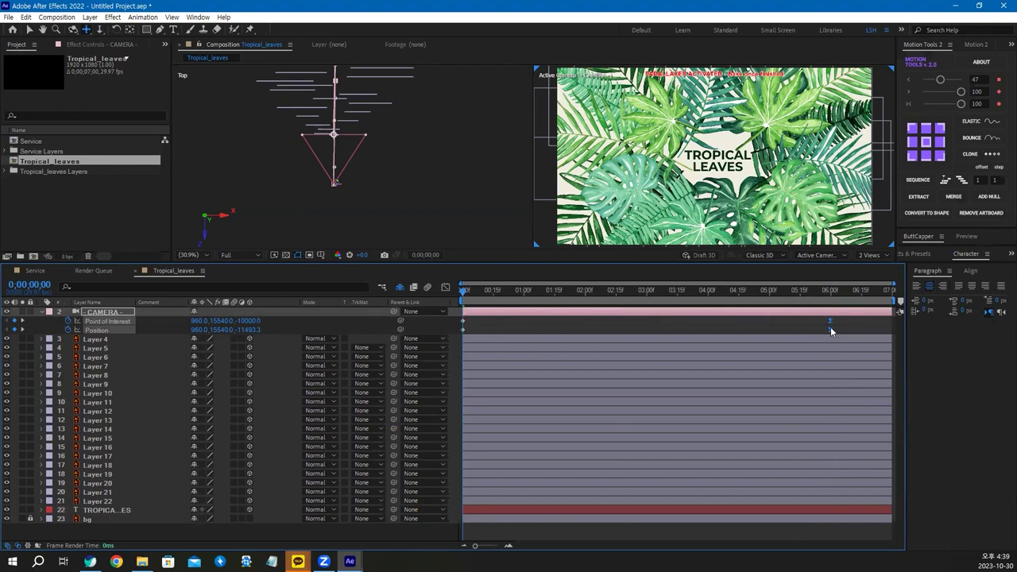
{"action": "mouse_move", "coordinate": [831, 330]}
{"action": "key", "text": "ctrl+shift+k"}
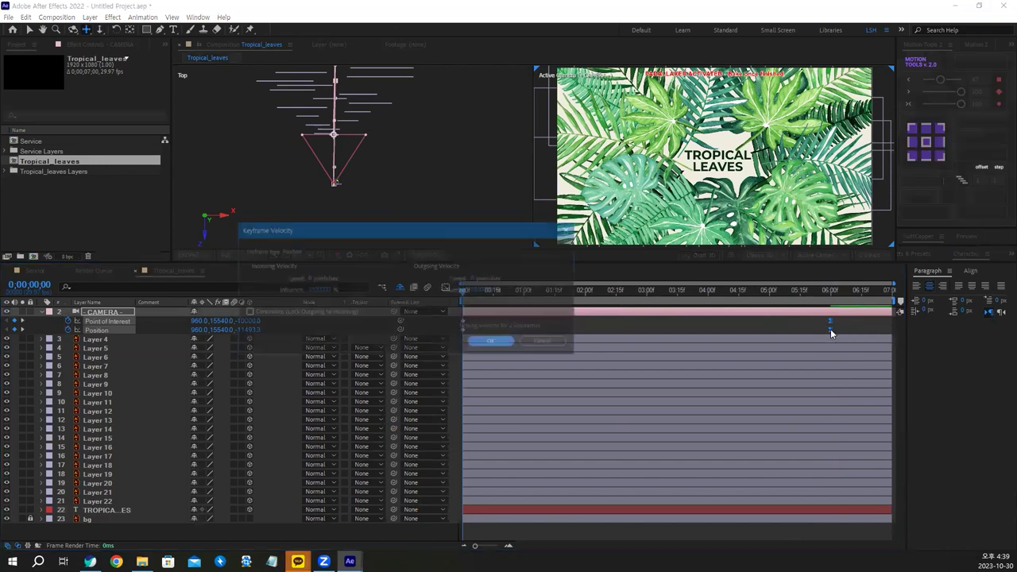
{"action": "left_click", "coordinate": [321, 291]}
{"action": "key", "text": "BackSpace"}
{"action": "type", "text": "50"}
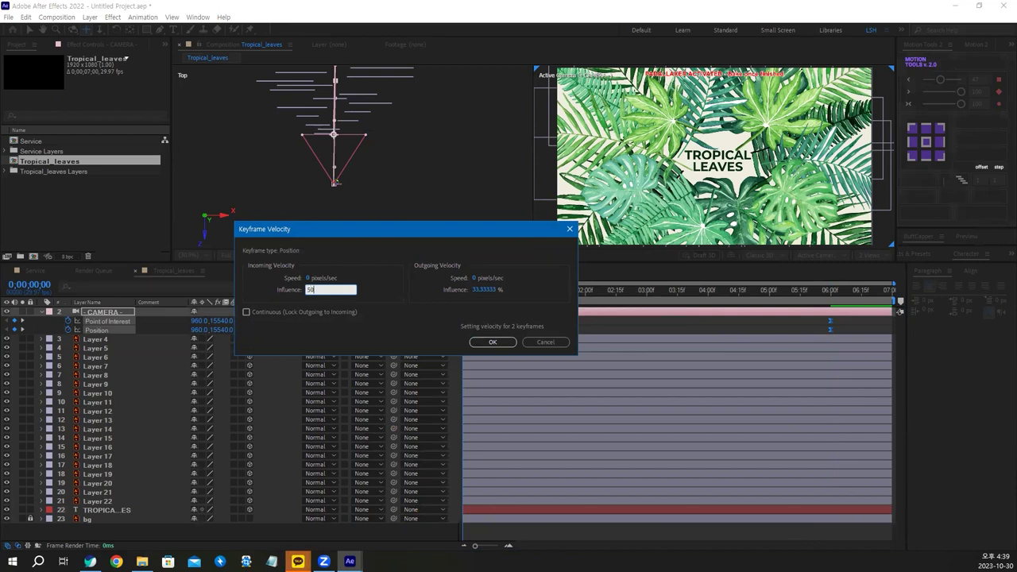
{"action": "left_click", "coordinate": [492, 342]}
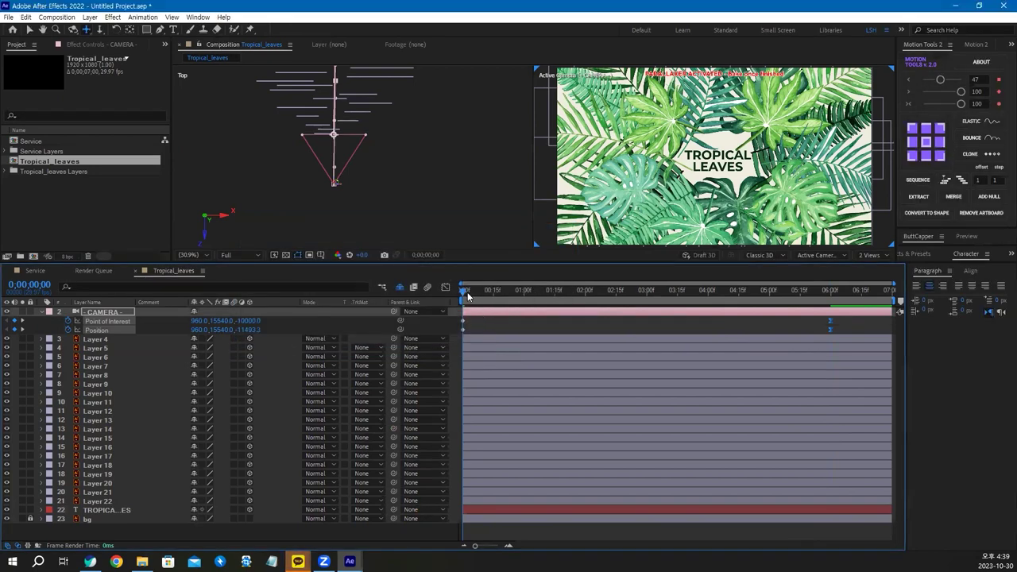
Step: Play the camera move from the first frame, then scrub to 0;00;04;29 to inspect the title and the Parallaxer notice
{"action": "key", "text": "space"}
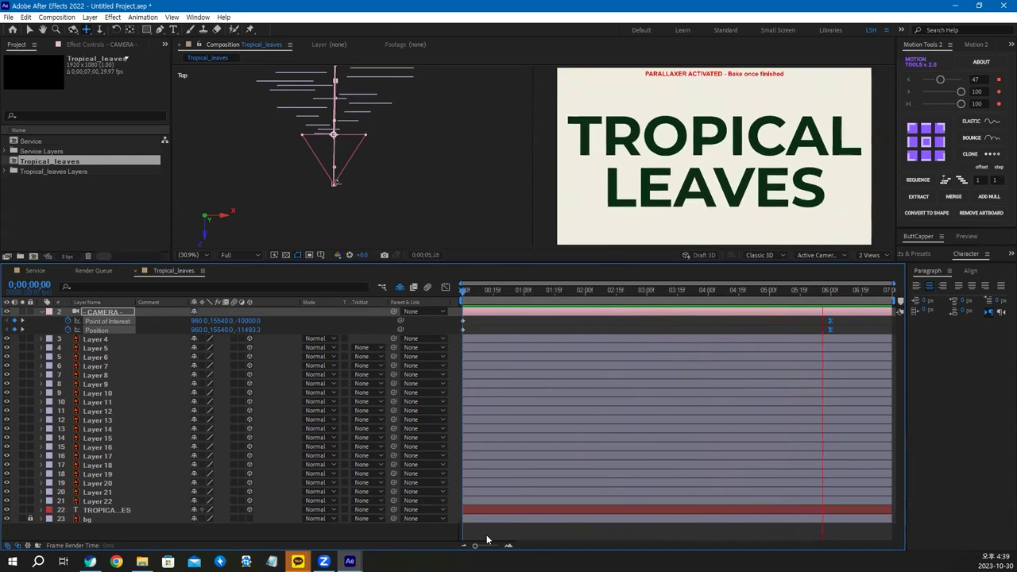
{"action": "key", "text": "space"}
{"action": "left_click_drag", "start_coordinate": [501, 291], "coordinate": [767, 307]}
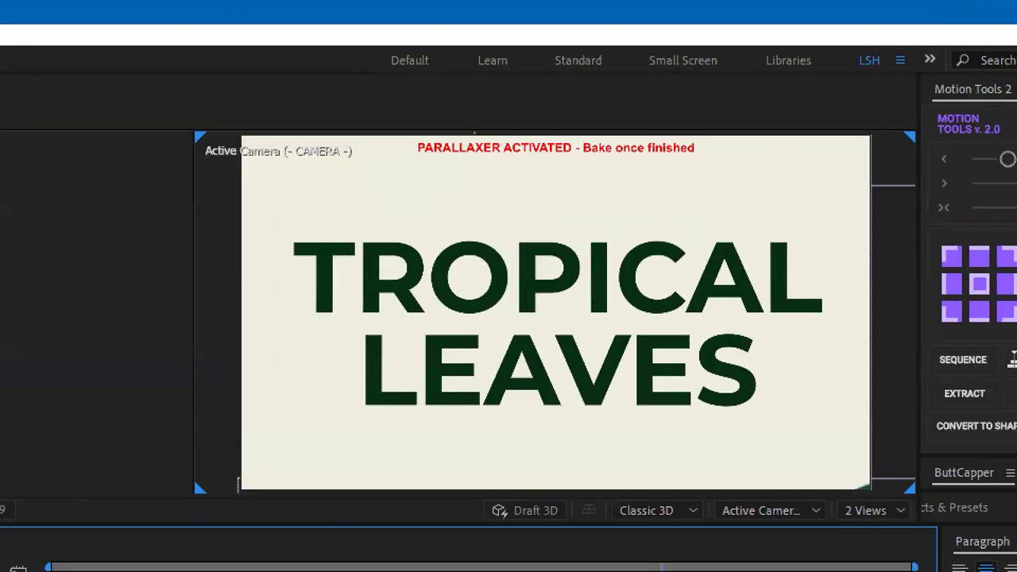
{"action": "mouse_move", "coordinate": [680, 92]}
{"action": "left_mouse_down"}
{"action": "mouse_move", "coordinate": [696, 83]}
{"action": "mouse_move", "coordinate": [674, 65]}
{"action": "left_mouse_up"}
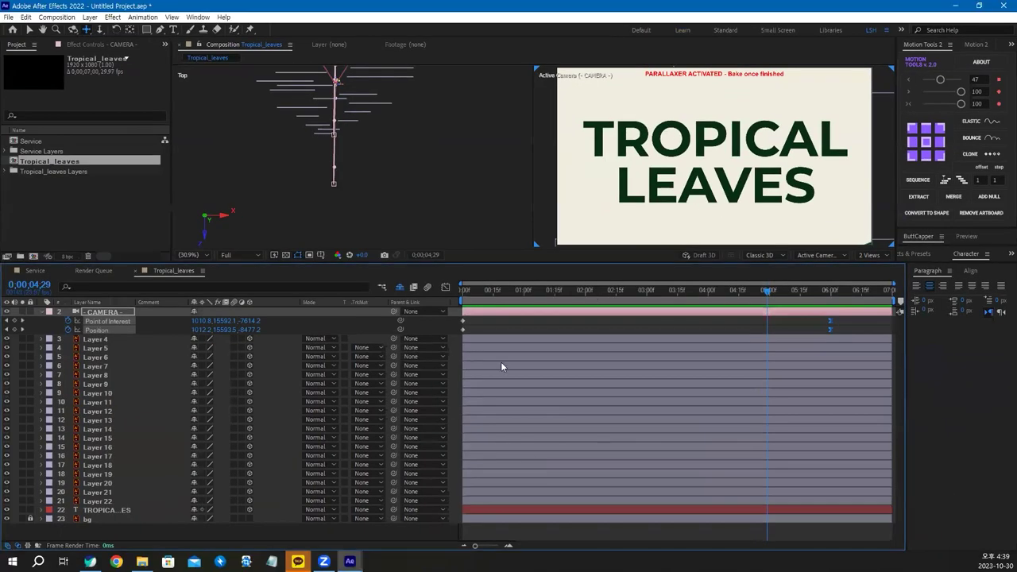
Step: Reveal the shy layers in the timeline and turn off the visibility of the PARALLAXER ACTIVATED text layer
{"action": "left_click", "coordinate": [400, 287]}
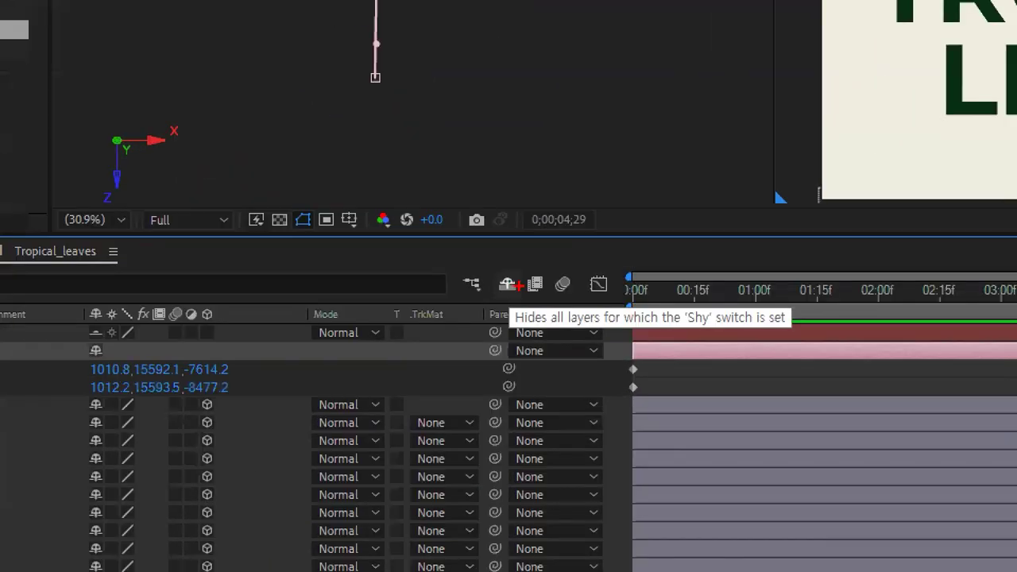
{"action": "mouse_move", "coordinate": [513, 275]}
{"action": "left_mouse_down"}
{"action": "mouse_move", "coordinate": [513, 295]}
{"action": "mouse_move", "coordinate": [510, 276]}
{"action": "mouse_move", "coordinate": [520, 285]}
{"action": "left_mouse_up"}
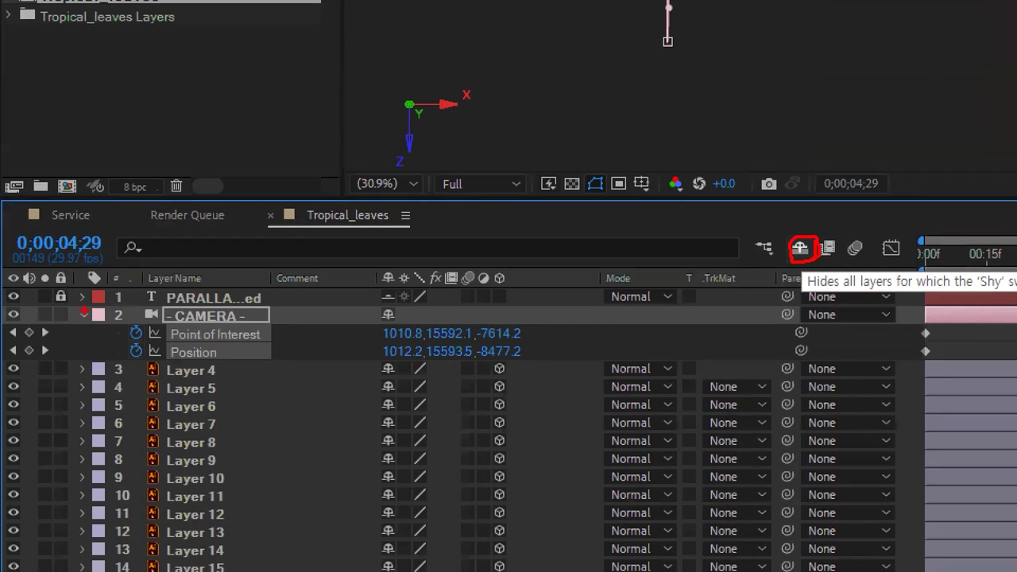
{"action": "mouse_move", "coordinate": [150, 314]}
{"action": "left_mouse_down"}
{"action": "mouse_move", "coordinate": [252, 307]}
{"action": "mouse_move", "coordinate": [268, 290]}
{"action": "mouse_move", "coordinate": [137, 306]}
{"action": "left_mouse_up"}
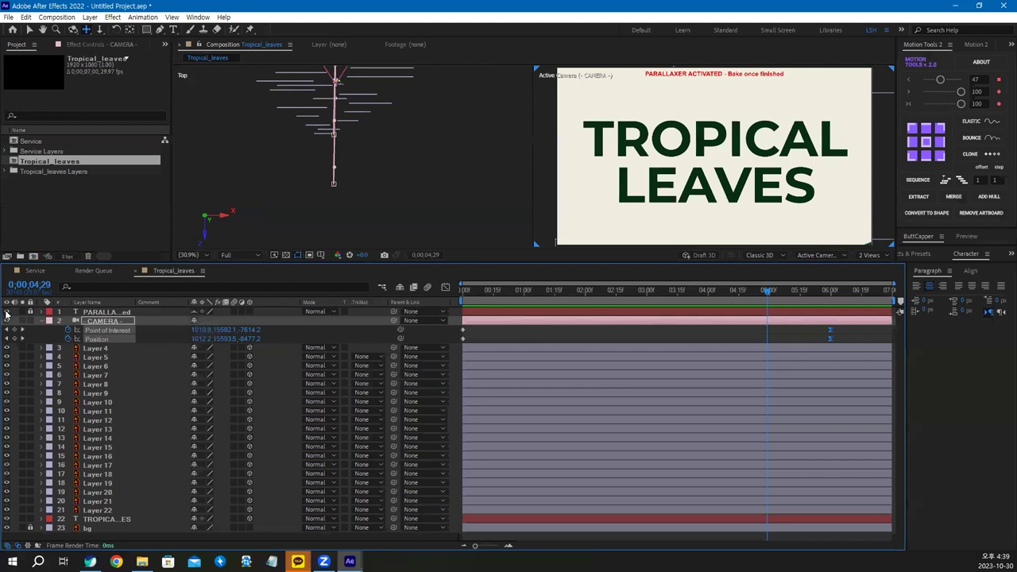
{"action": "left_click", "coordinate": [6, 313]}
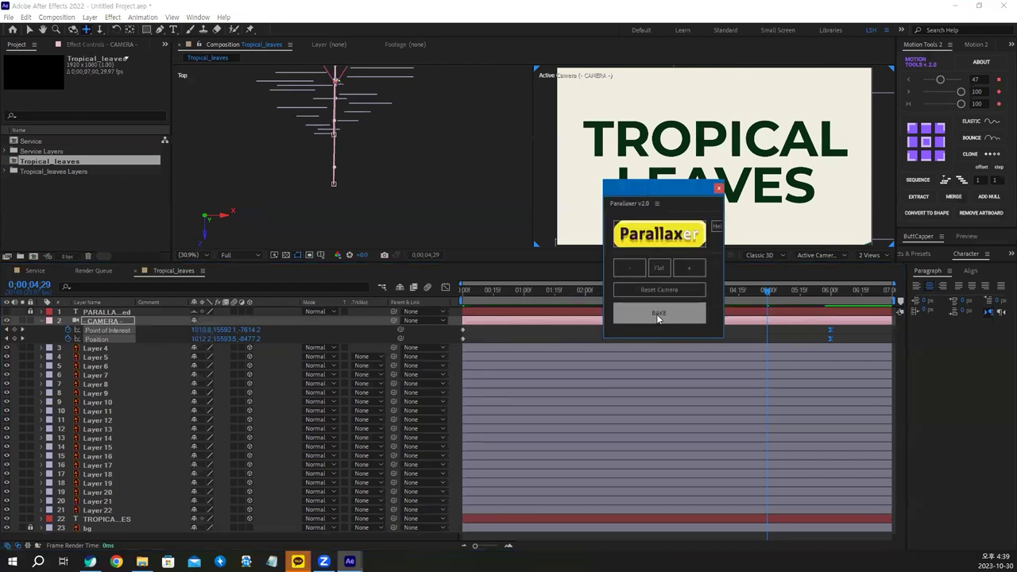
Step: Close the Parallaxer script window and play the Tropical_leaves animation from its first frame
{"action": "left_click", "coordinate": [658, 317]}
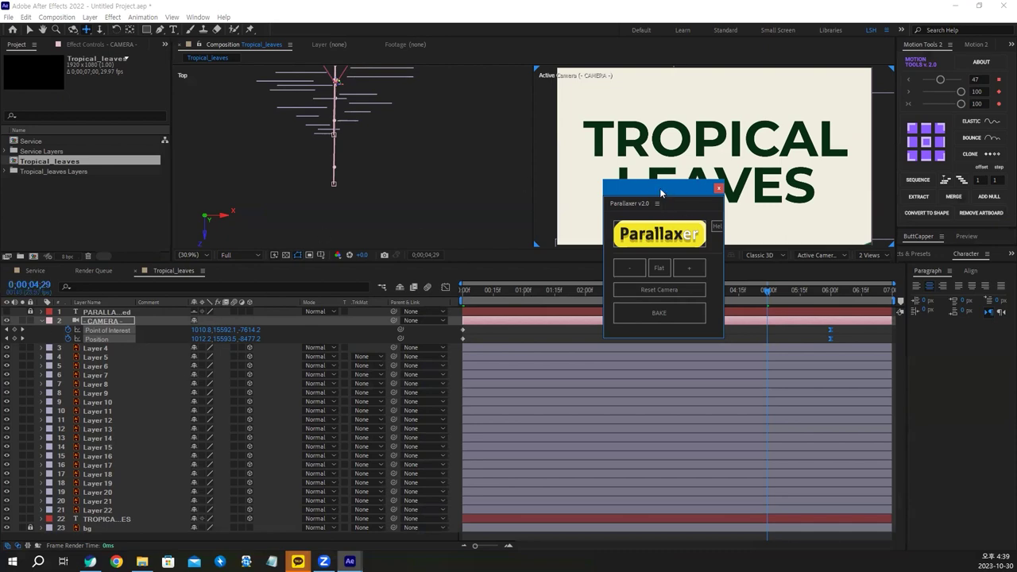
{"action": "left_click", "coordinate": [718, 189]}
{"action": "key", "text": "Home"}
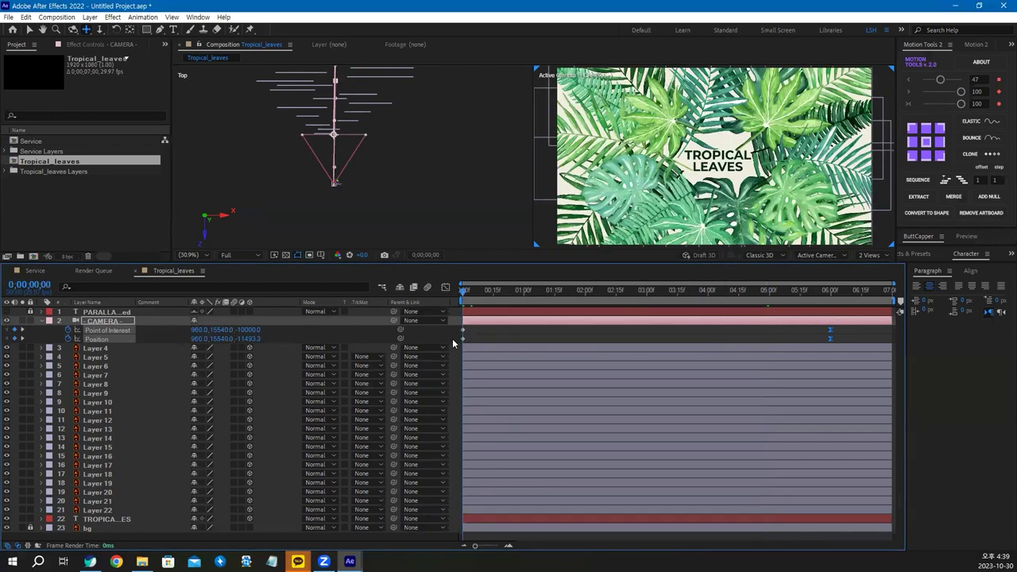
{"action": "key", "text": "space"}
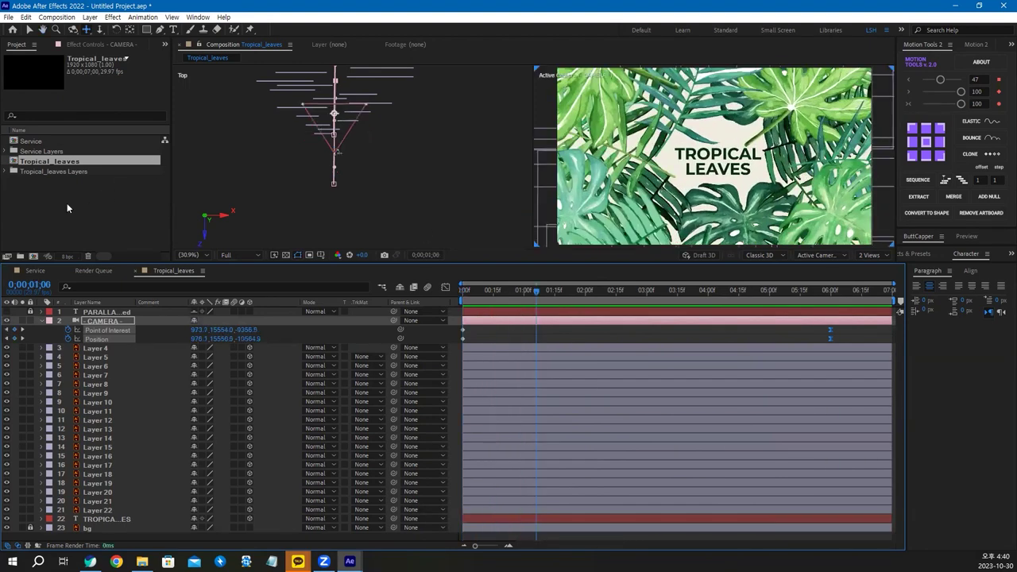
Step: Import Cityscape.ai as a composition with Layer Size footage dimensions and open the Cityscape composition with its full width in view
{"action": "left_click", "coordinate": [30, 176]}
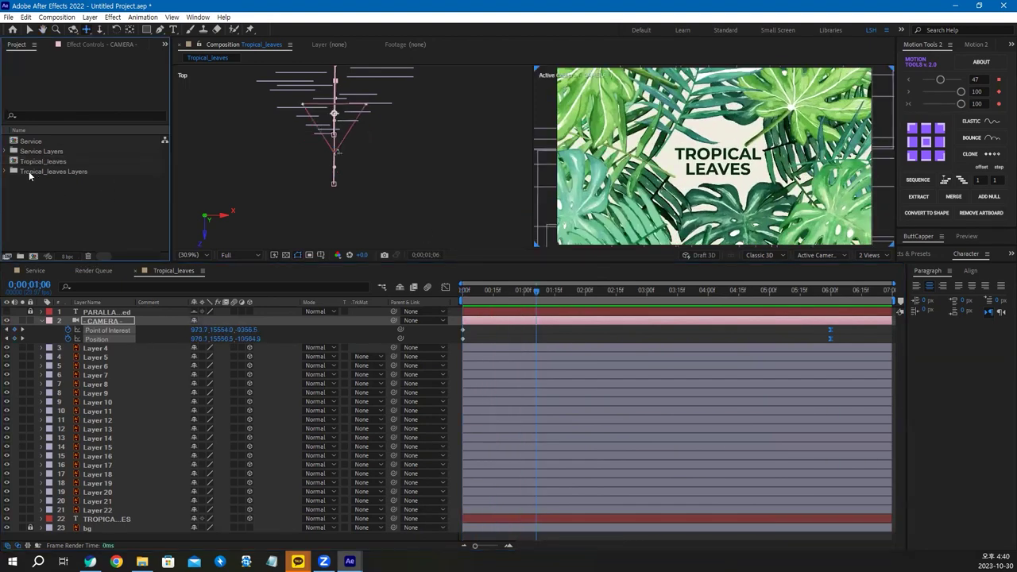
{"action": "double_click", "coordinate": [81, 206]}
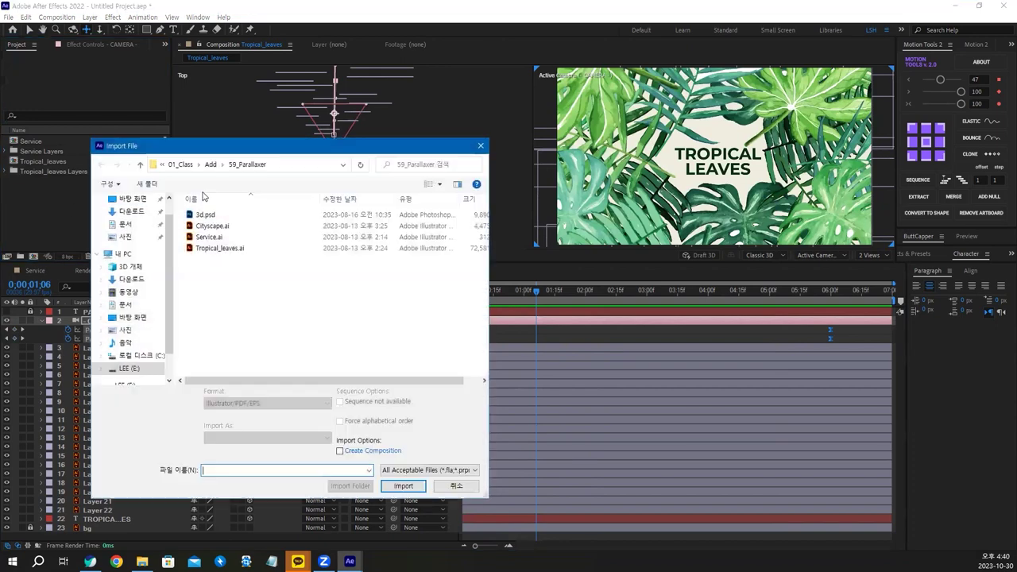
{"action": "double_click", "coordinate": [226, 227]}
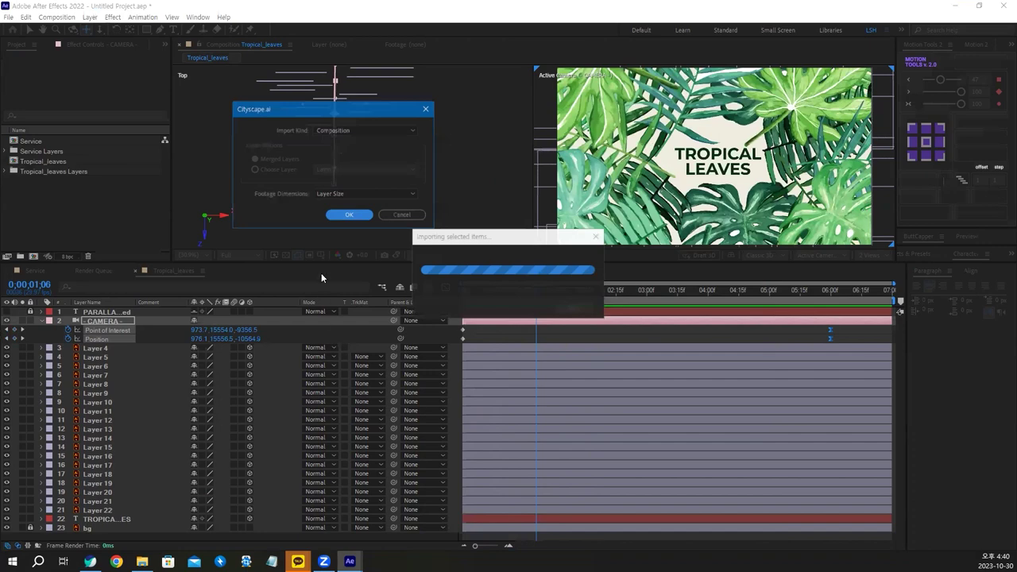
{"action": "left_click", "coordinate": [354, 215]}
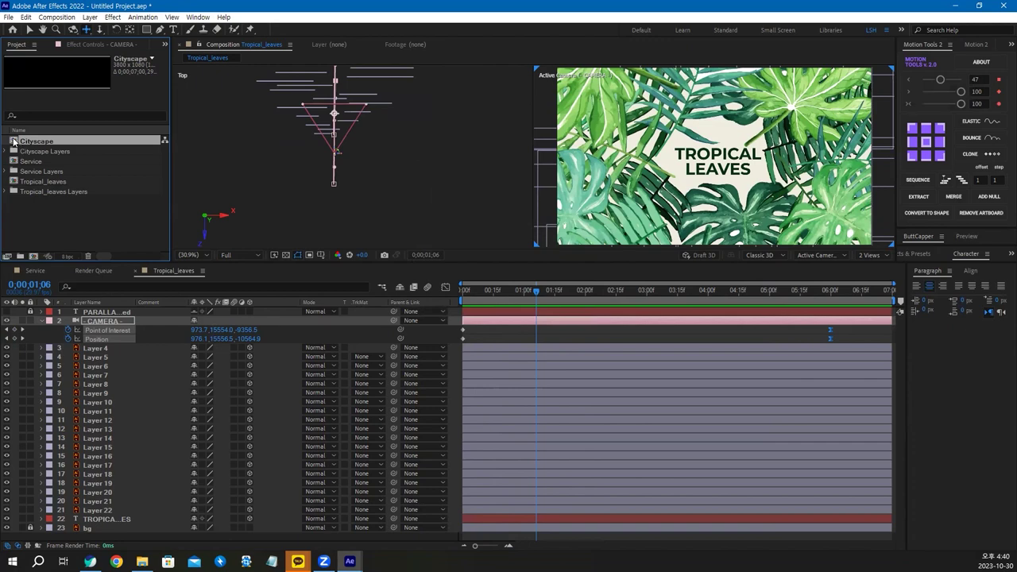
{"action": "double_click", "coordinate": [32, 141]}
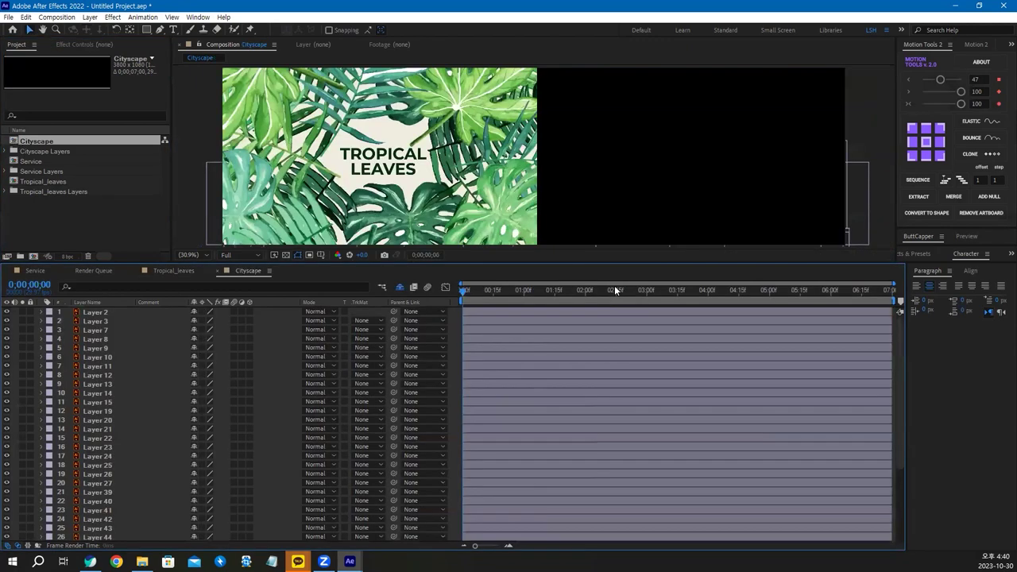
{"action": "key", "text": "comma"}
{"action": "key", "text": "comma"}
{"action": "left_click", "coordinate": [472, 294]}
{"action": "left_click_drag", "start_coordinate": [485, 293], "coordinate": [402, 294]}
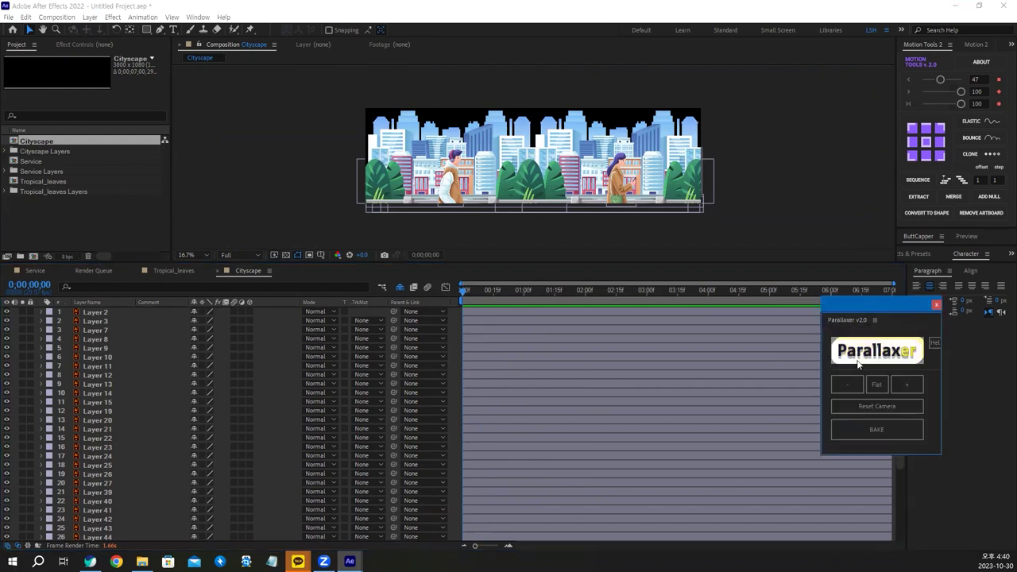
Step: Run Parallaxer on the Cityscape composition with the LARGE scene (exterior) type and accept its alert
{"action": "left_click", "coordinate": [865, 354]}
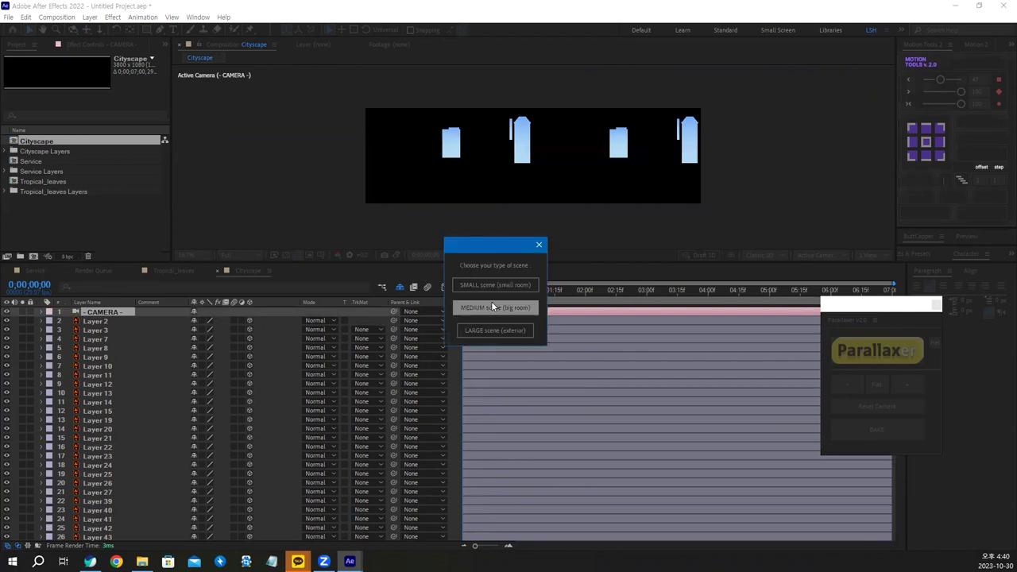
{"action": "left_click", "coordinate": [481, 329]}
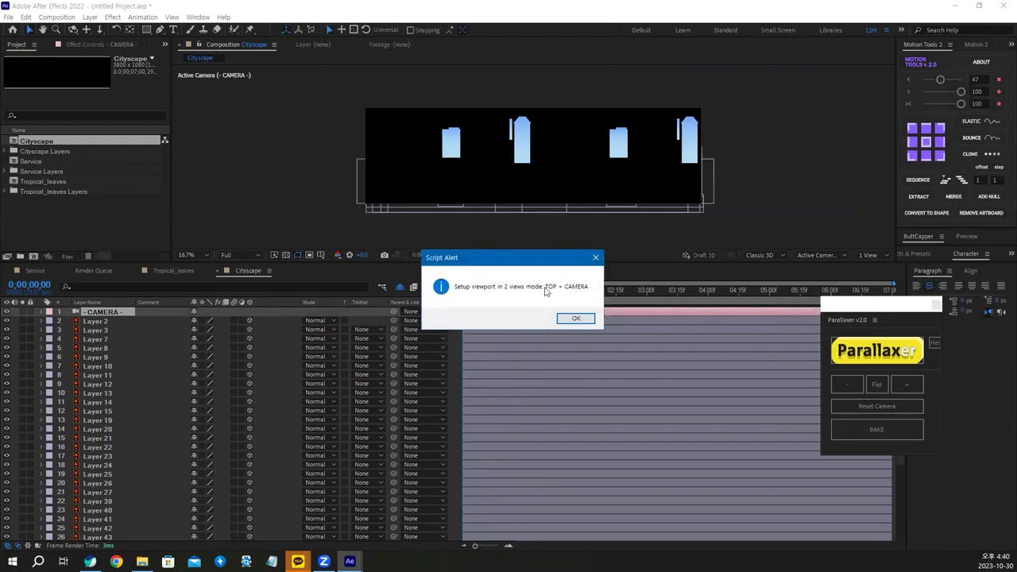
{"action": "left_click", "coordinate": [577, 319]}
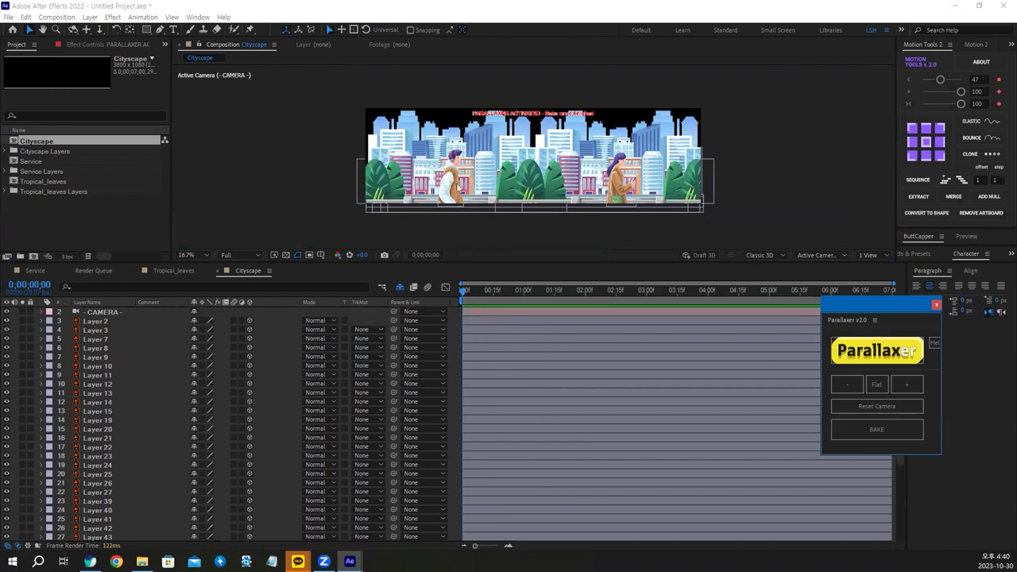
Step: Identify the figures on Layer 2 and Layer 3, and hide the PARALLAXER ACTIVATED text layer while briefly revealing the shy layers
{"action": "left_click", "coordinate": [111, 320]}
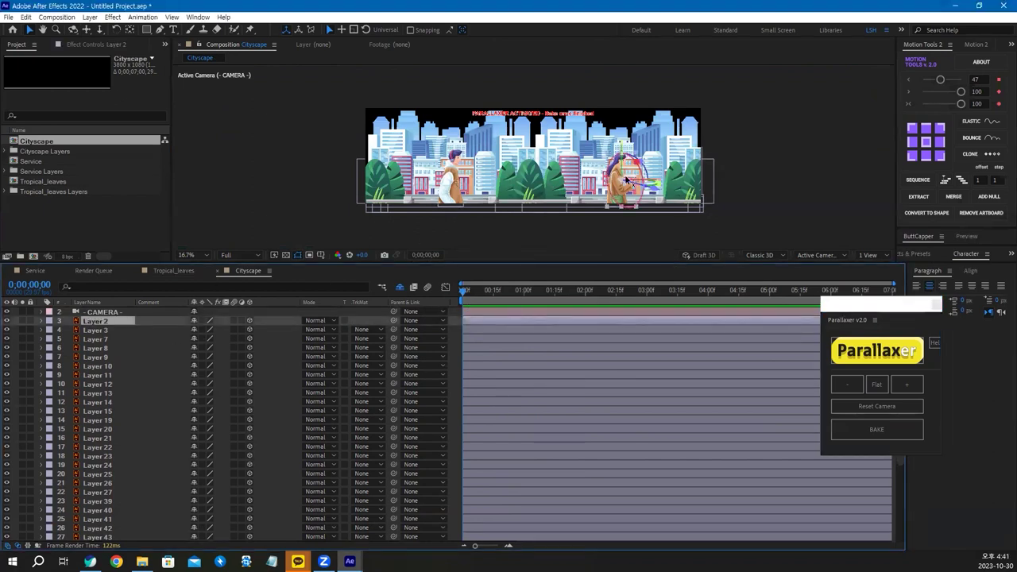
{"action": "left_click", "coordinate": [94, 330]}
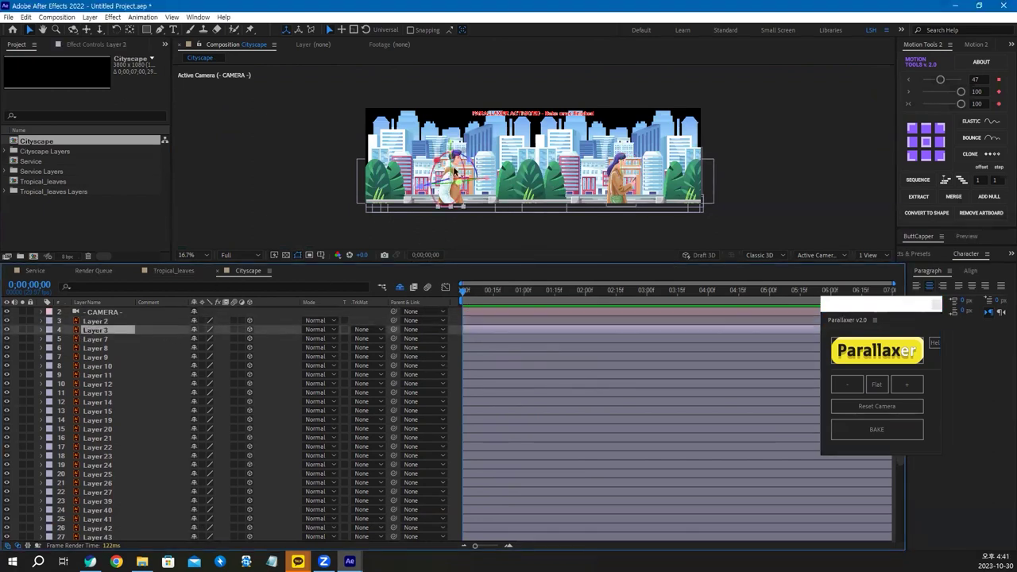
{"action": "left_click", "coordinate": [402, 287]}
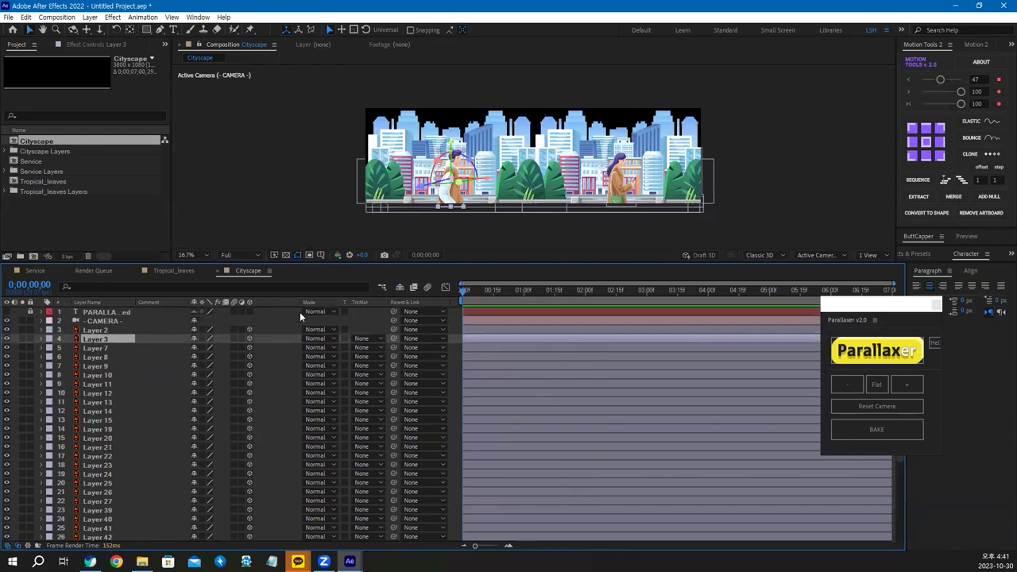
{"action": "left_click", "coordinate": [402, 287]}
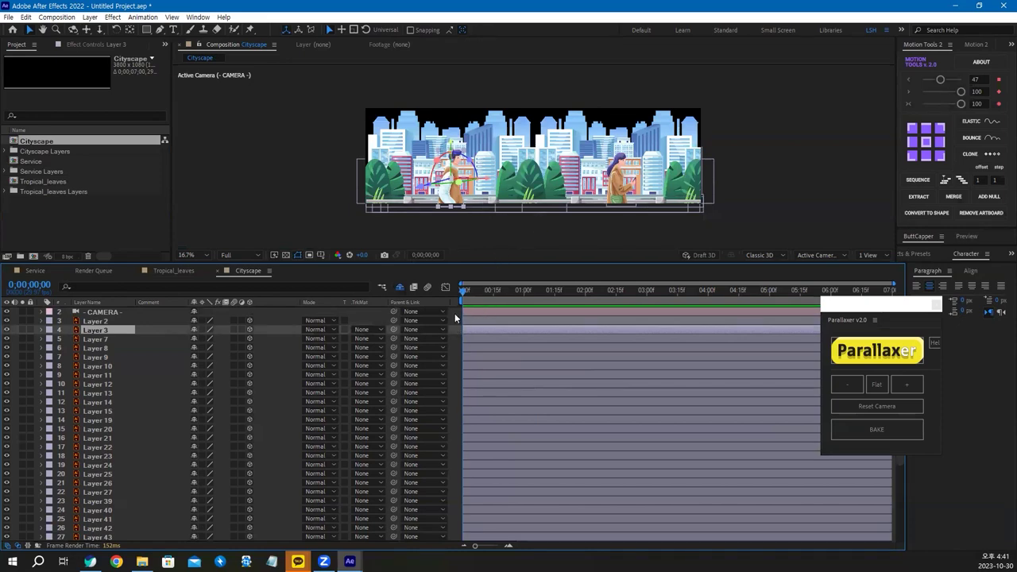
Step: Set the Cityscape composition's background color to white
{"action": "left_click", "coordinate": [464, 222]}
{"action": "key", "text": "ctrl+k"}
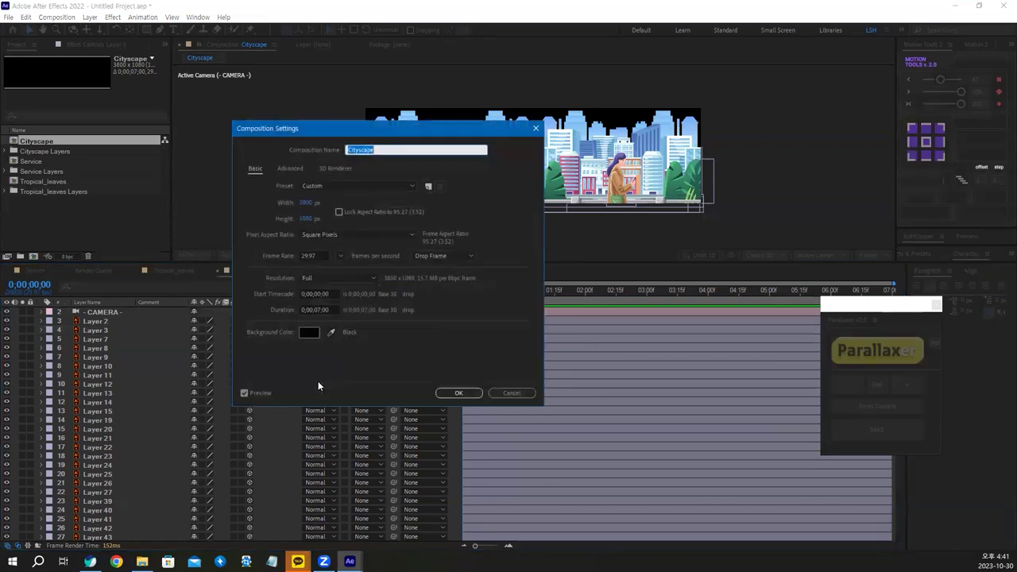
{"action": "left_click", "coordinate": [310, 332]}
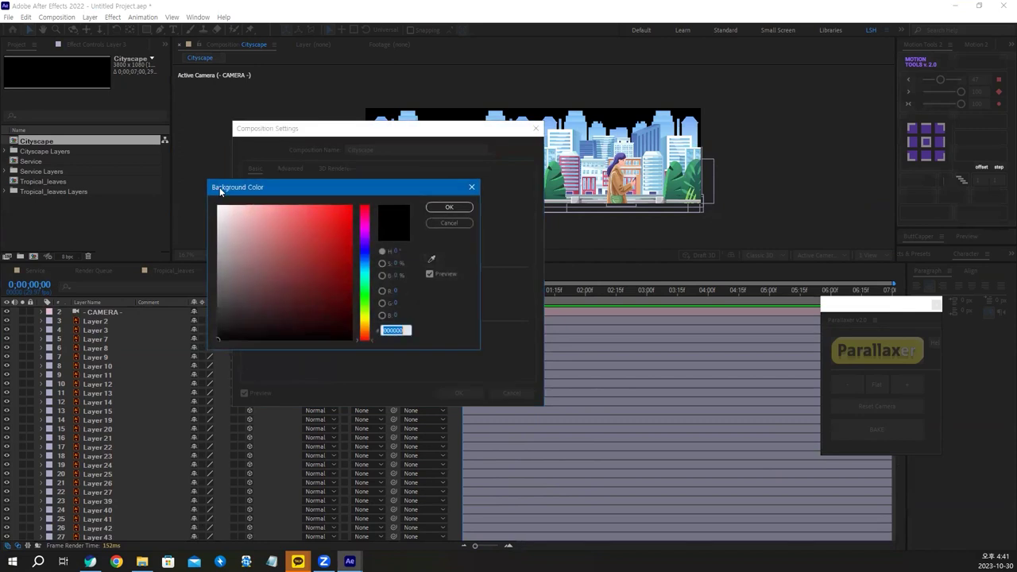
{"action": "left_click_drag", "start_coordinate": [221, 205], "coordinate": [184, 178]}
{"action": "left_click", "coordinate": [449, 206]}
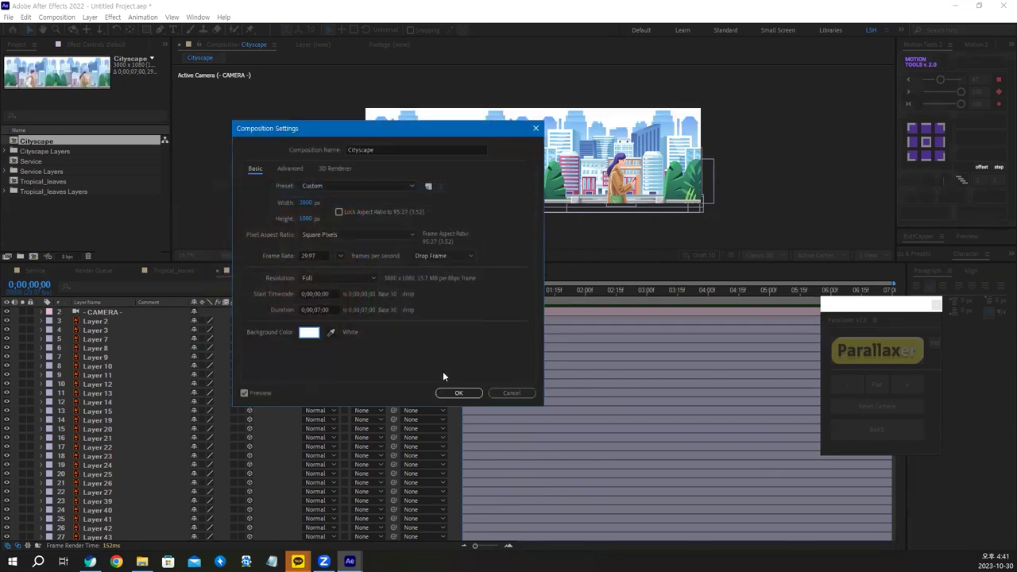
{"action": "left_click", "coordinate": [458, 392]}
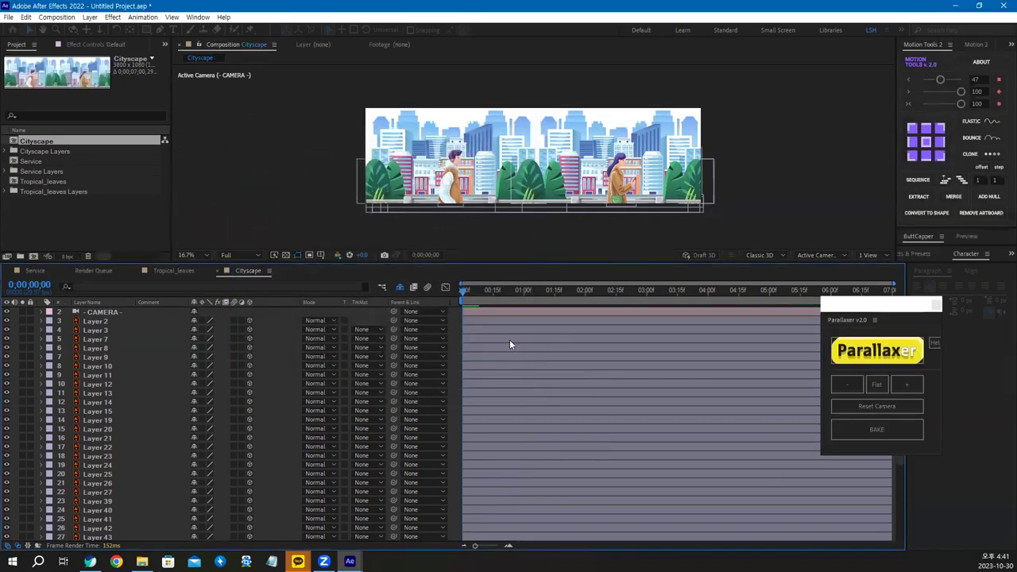
Step: Close the Parallaxer window, reveal the CAMERA layer's keyframes and track the camera sideways along the city at 0;00;06;29
{"action": "left_click", "coordinate": [104, 315]}
{"action": "key", "text": "u"}
{"action": "left_click", "coordinate": [936, 304]}
{"action": "left_click_drag", "start_coordinate": [469, 294], "coordinate": [890, 291]}
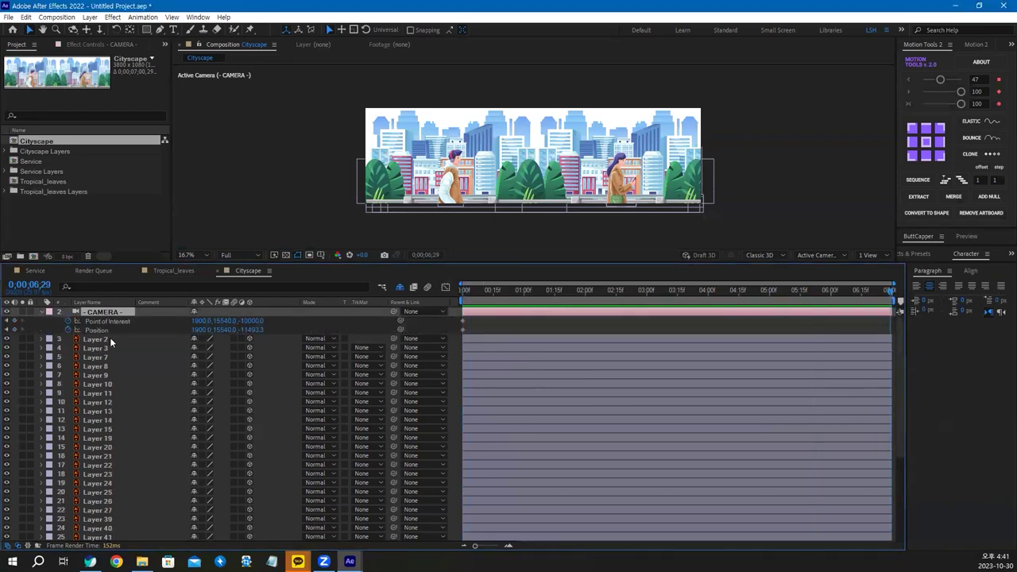
{"action": "left_click", "coordinate": [88, 30]}
{"action": "left_click_drag", "start_coordinate": [664, 180], "coordinate": [518, 178]}
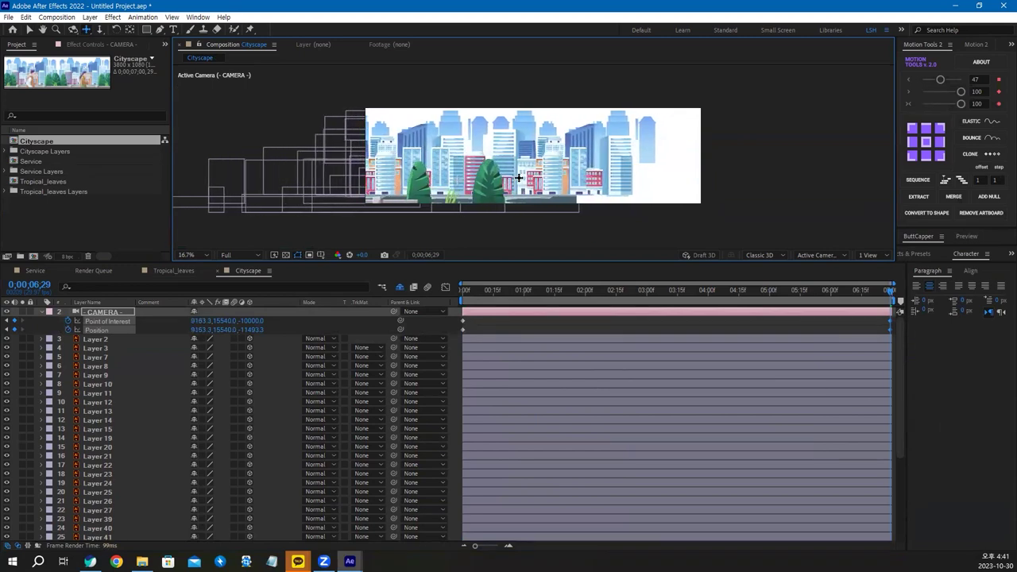
Step: Play the Cityscape camera animation from its first frame and stop the preview
{"action": "key", "text": "Home"}
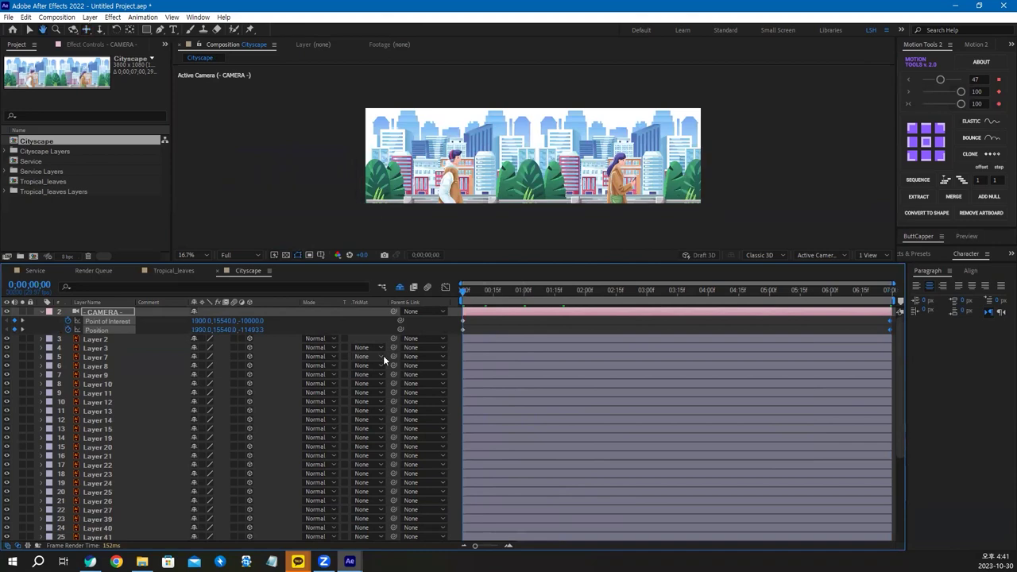
{"action": "key", "text": "space"}
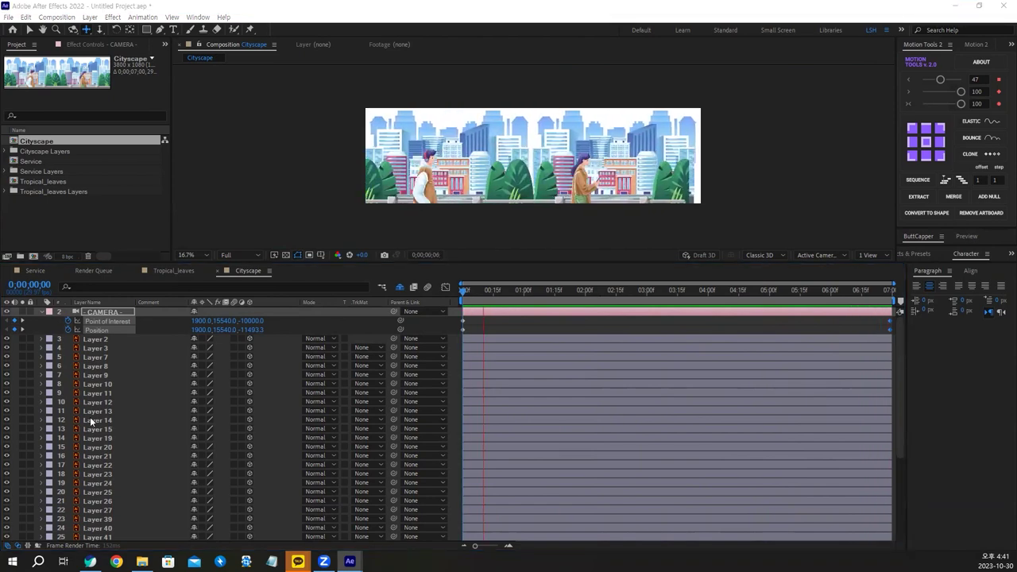
{"action": "left_click", "coordinate": [517, 304]}
{"action": "key", "text": "space"}
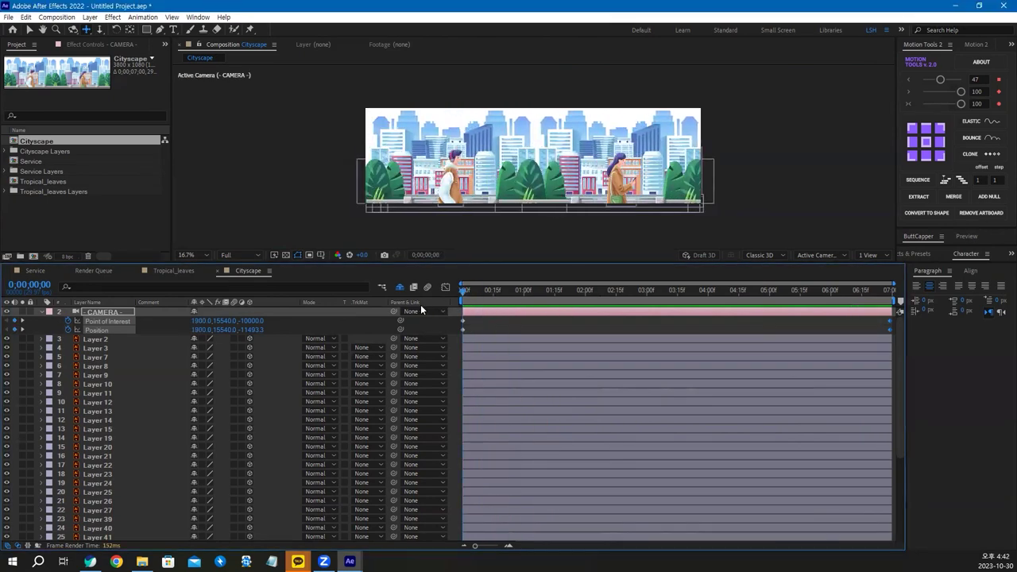
Step: Shorten the camera's sideways move at the last frame to an X position of about 7191.7 and return to the first frame
{"action": "key", "text": "End"}
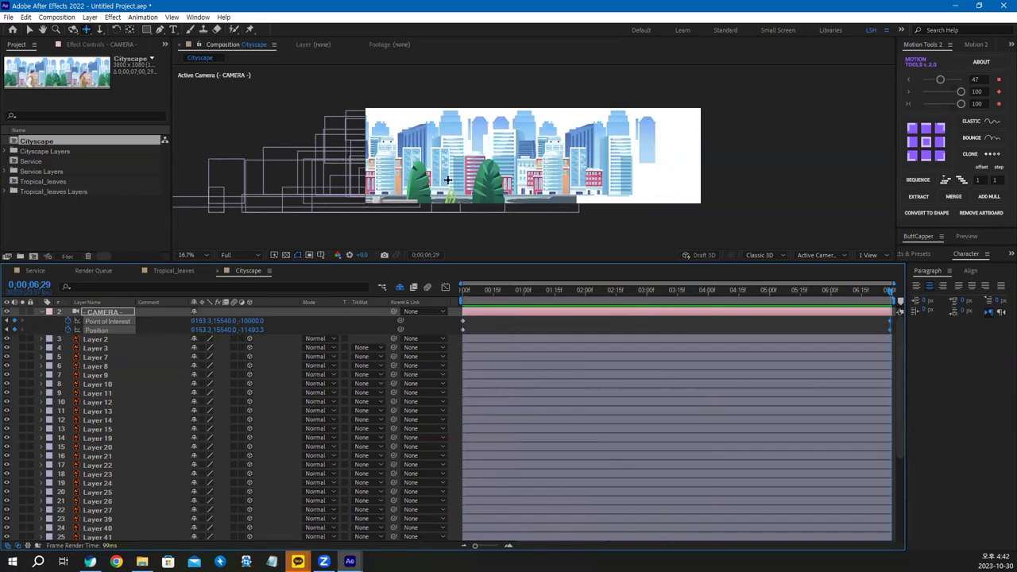
{"action": "left_click_drag", "start_coordinate": [453, 179], "coordinate": [500, 178]}
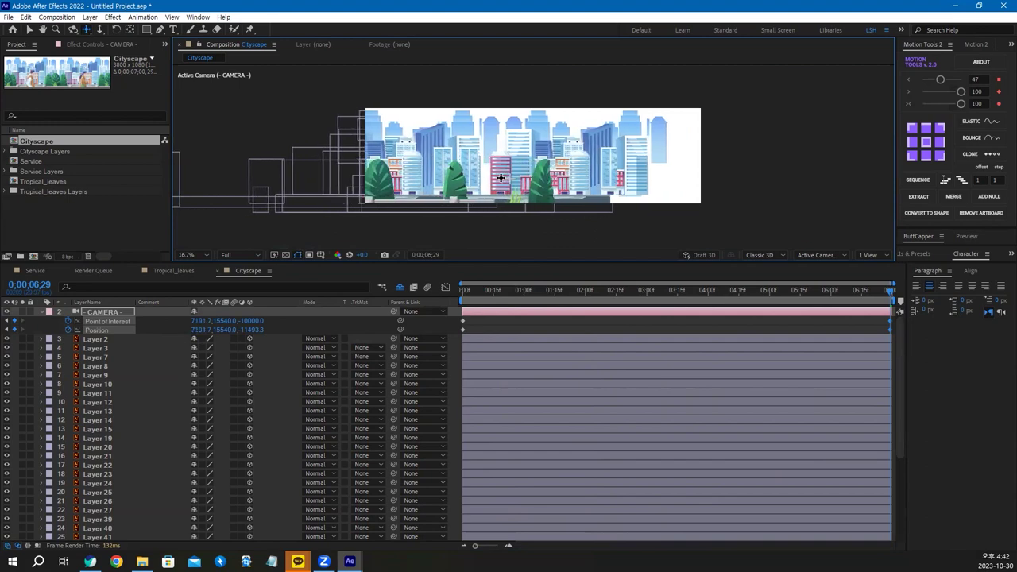
{"action": "key", "text": "Home"}
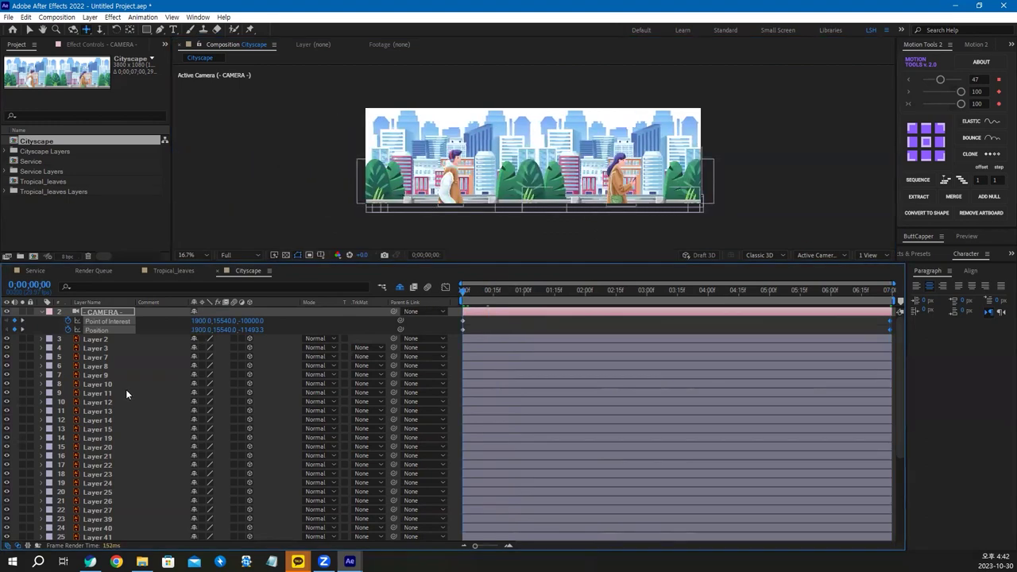
Step: Reveal Layer 2's Anchor Point and Position and start keyframing its Anchor Point at the first frame
{"action": "left_click", "coordinate": [103, 341]}
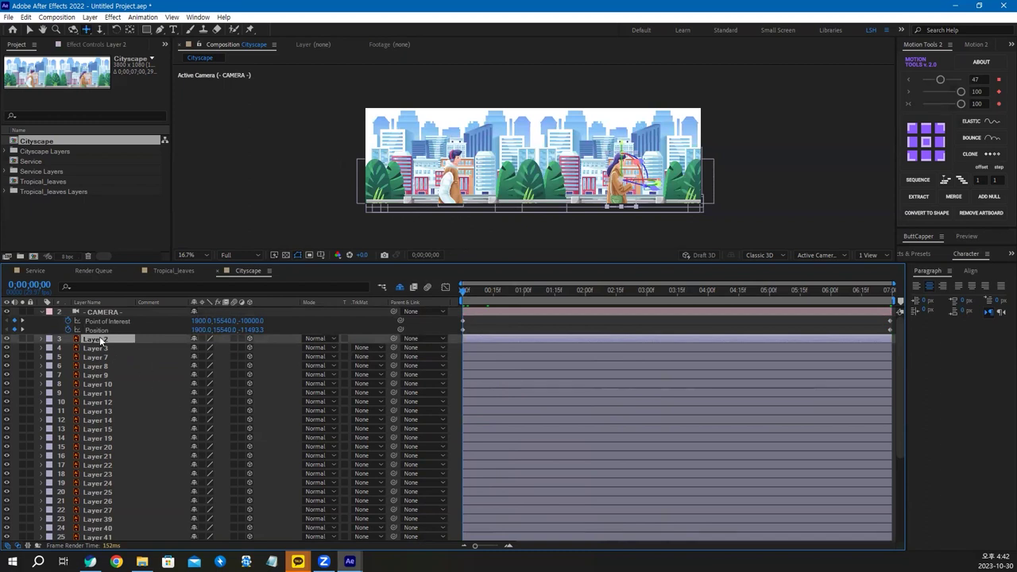
{"action": "key", "text": "p"}
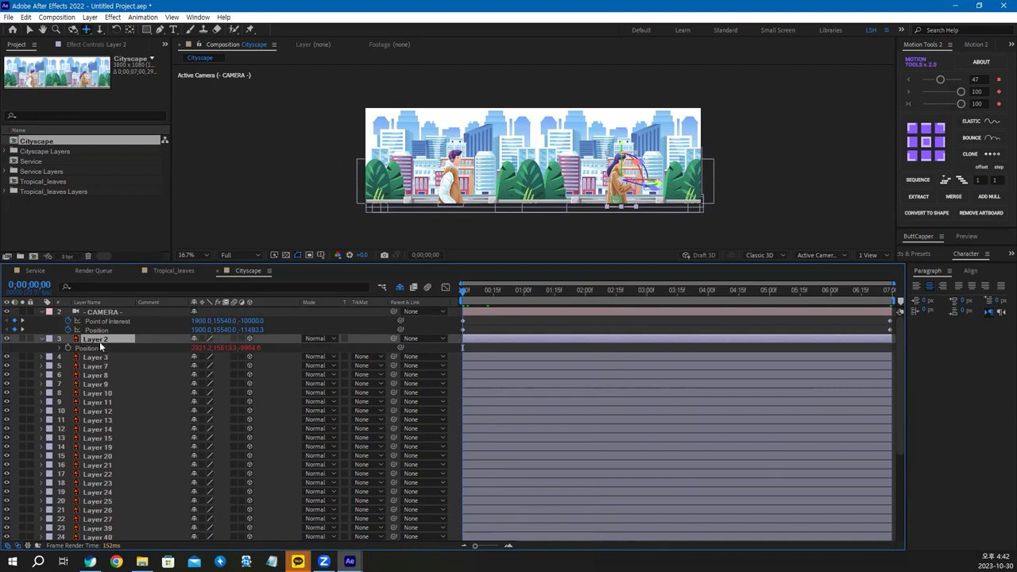
{"action": "key", "text": "shift+a"}
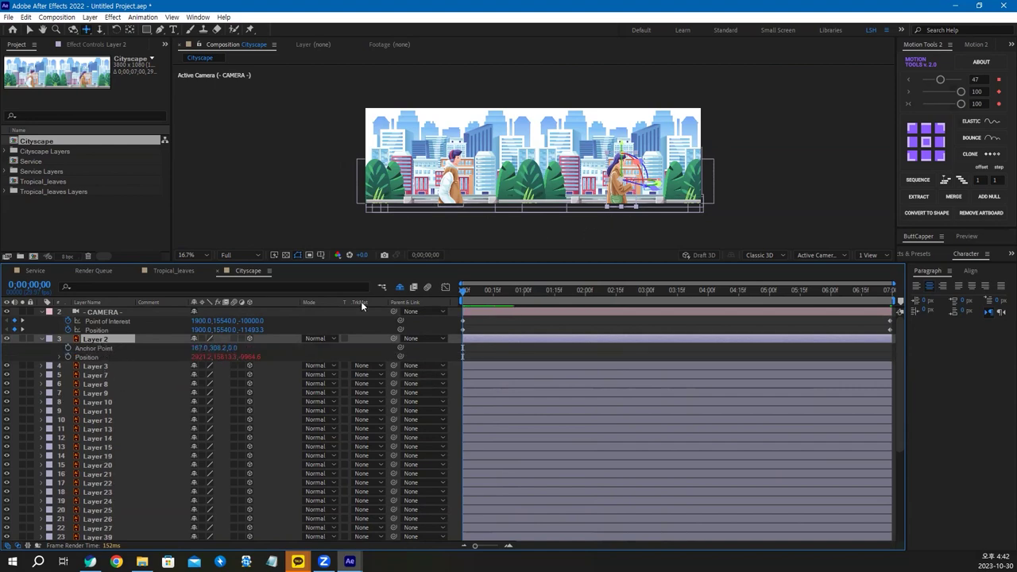
{"action": "scroll", "coordinate": [662, 209], "scroll_direction": "up", "scroll_amount": 2}
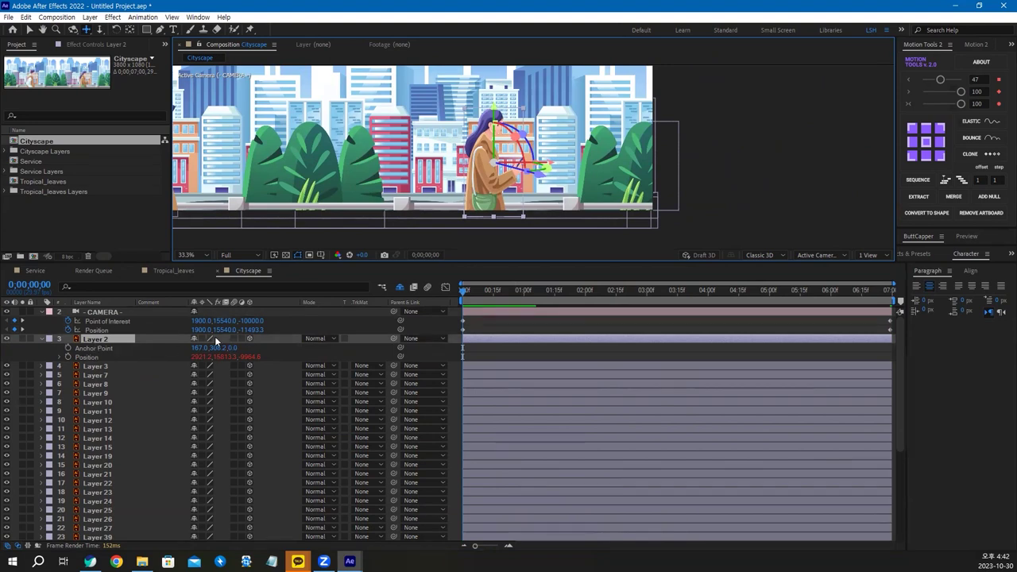
{"action": "left_click", "coordinate": [70, 351]}
Step: Set Layer 2's Anchor Point Y value to 320 at frame 5
{"action": "left_click", "coordinate": [36, 286]}
{"action": "type", "text": "5"}
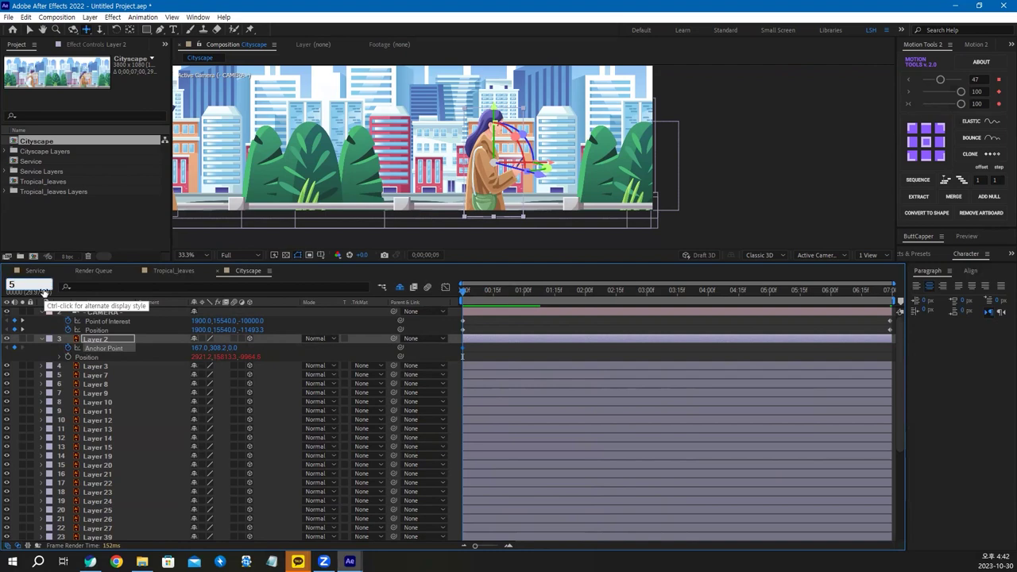
{"action": "key", "text": "Return"}
{"action": "left_click", "coordinate": [214, 348]}
{"action": "type", "text": "320"}
{"action": "key", "text": "Return"}
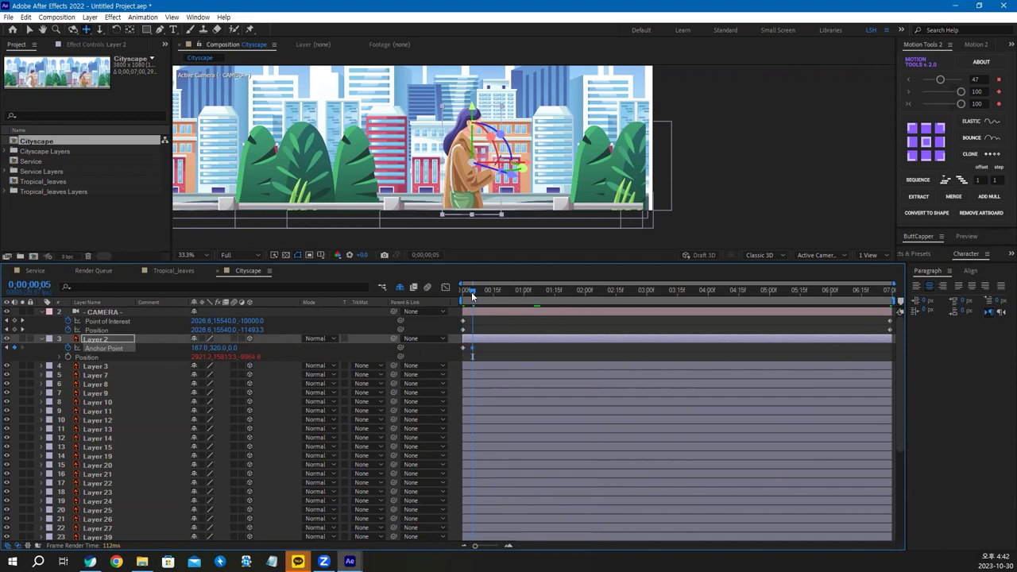
Step: Duplicate Layer 2's first Anchor Point keyframe at frame 10 and apply Easy Ease to the frame 5 keyframe
{"action": "left_click", "coordinate": [29, 285]}
{"action": "type", "text": "10"}
{"action": "key", "text": "Return"}
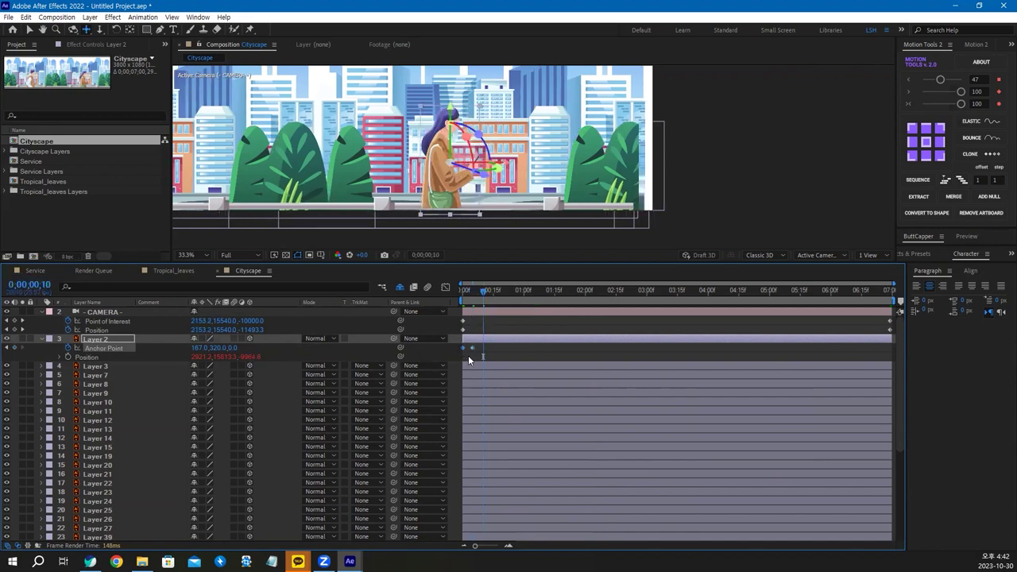
{"action": "left_click_drag", "start_coordinate": [472, 349], "coordinate": [482, 348]}
{"action": "left_click", "coordinate": [472, 349]}
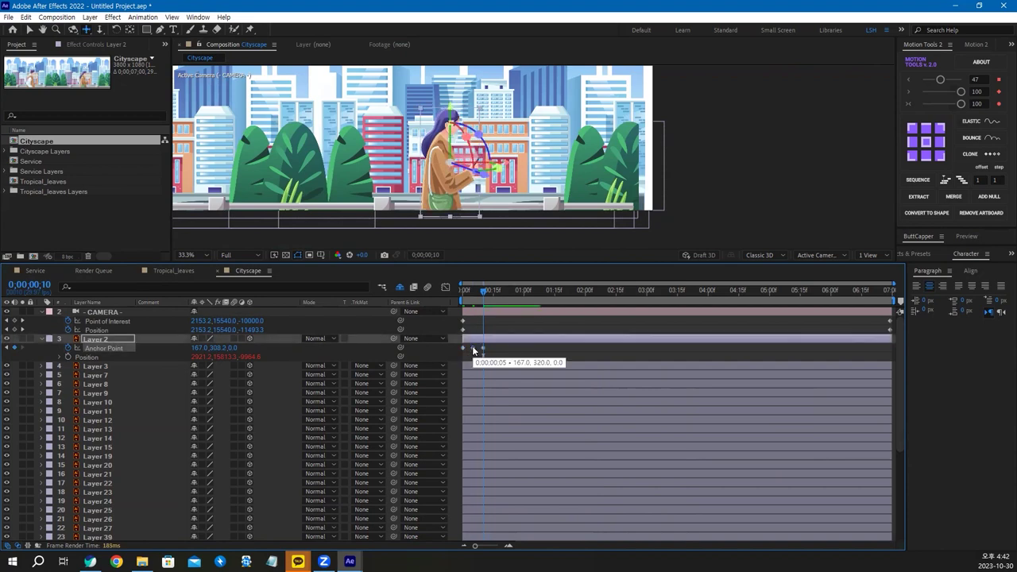
{"action": "key", "text": "F9"}
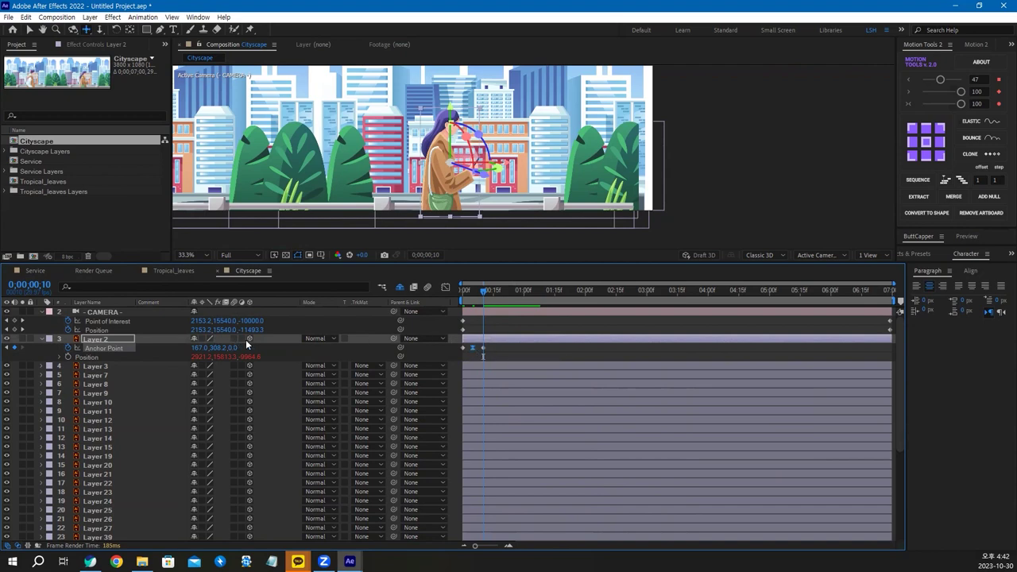
Step: Add a loopOut() expression to Layer 2's Anchor Point and return the playhead to the first frame
{"action": "left_click", "coordinate": [69, 349], "text": "alt"}
{"action": "type", "text": "loop"}
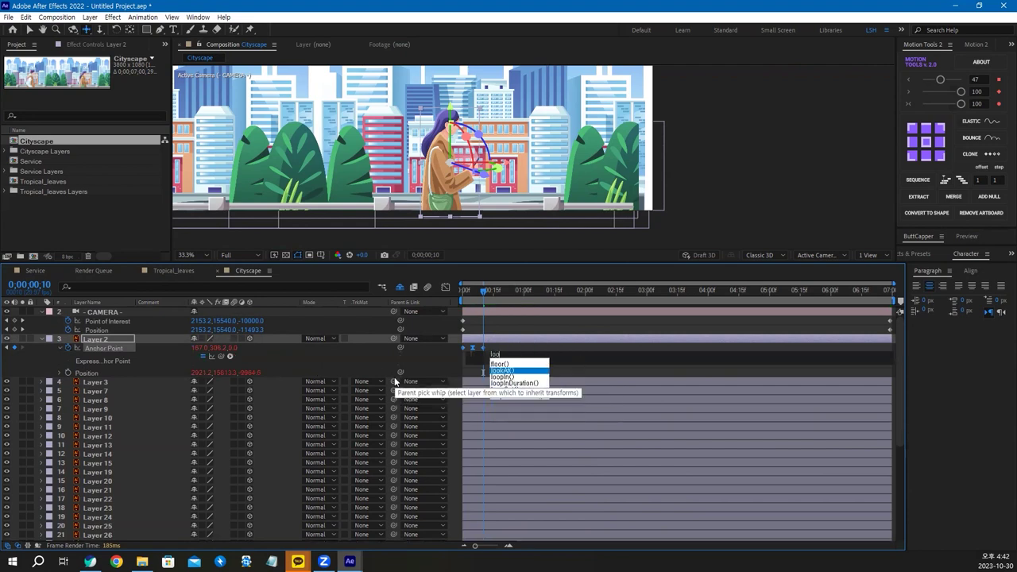
{"action": "left_click", "coordinate": [507, 378]}
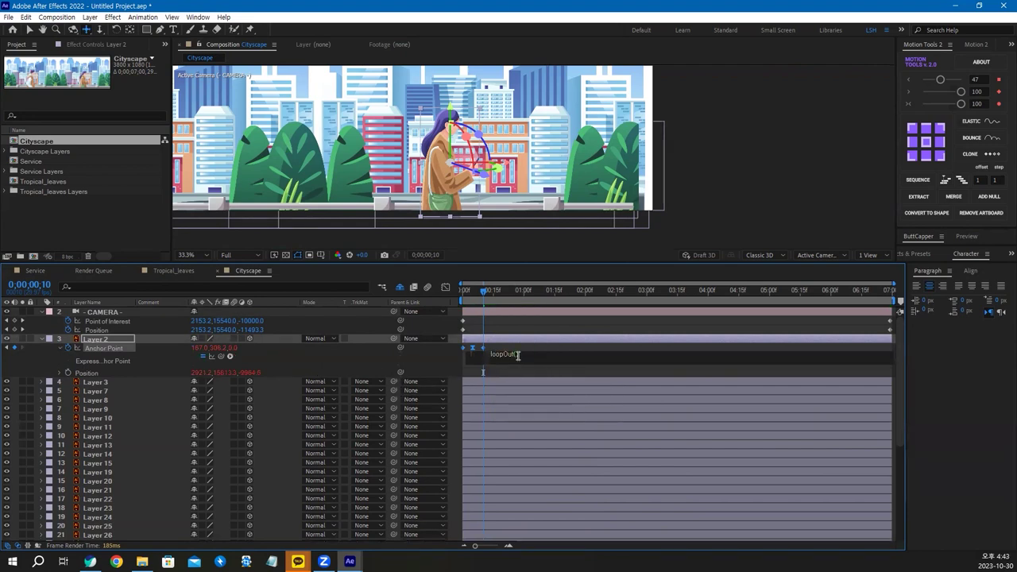
{"action": "left_click", "coordinate": [434, 361]}
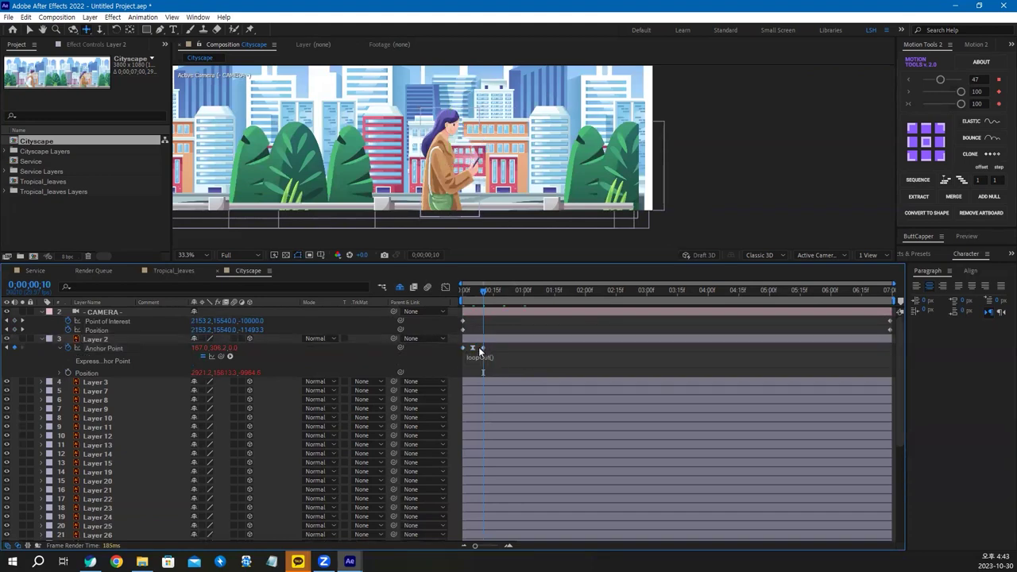
{"action": "mouse_move", "coordinate": [475, 345]}
{"action": "left_click_drag", "start_coordinate": [489, 298], "coordinate": [386, 305]}
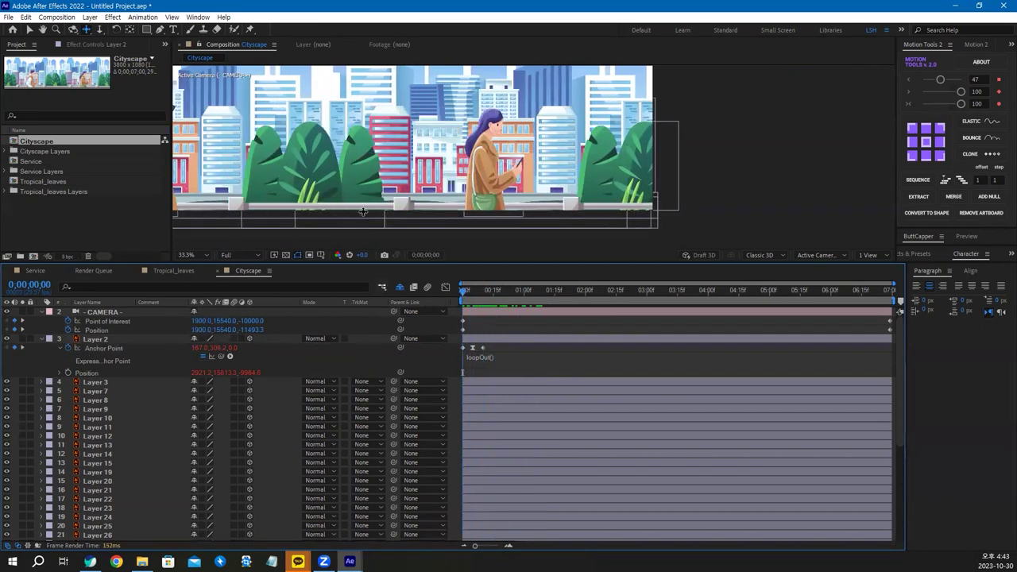
Step: Reveal Layer 3's Anchor Point and Position and start keyframing its Anchor Point at the first frame
{"action": "left_click", "coordinate": [96, 382]}
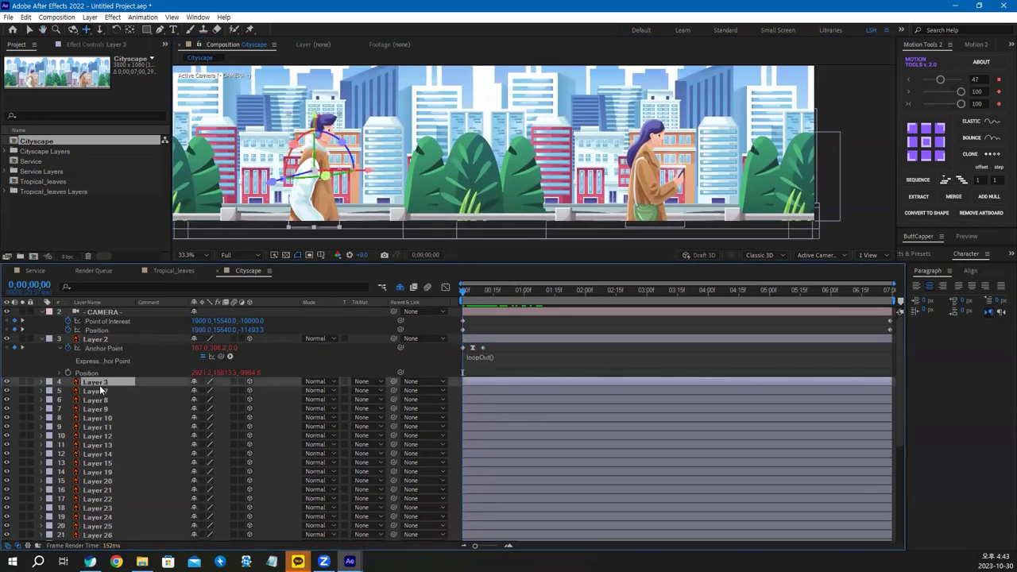
{"action": "key", "text": "p"}
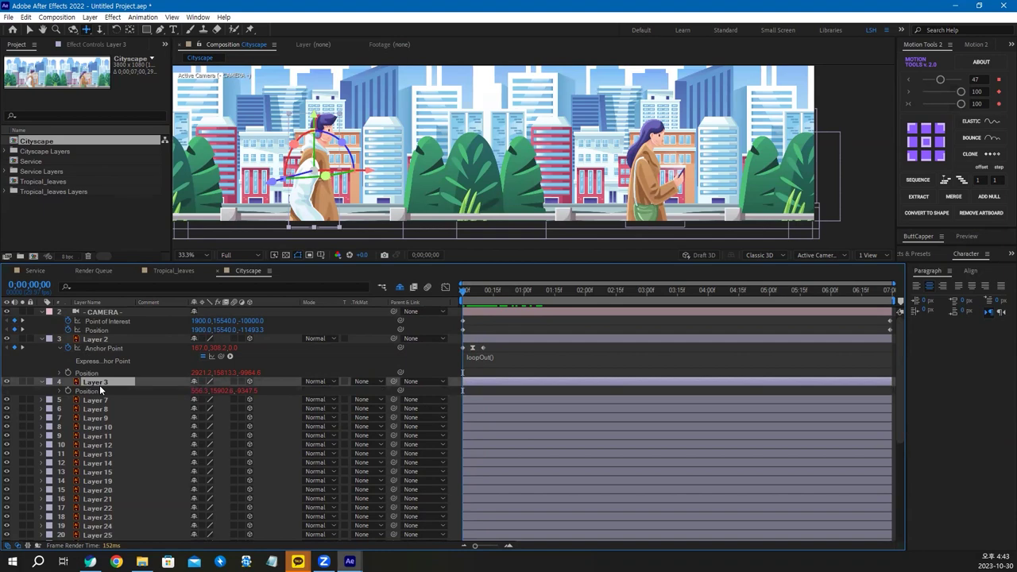
{"action": "key", "text": "shift+a"}
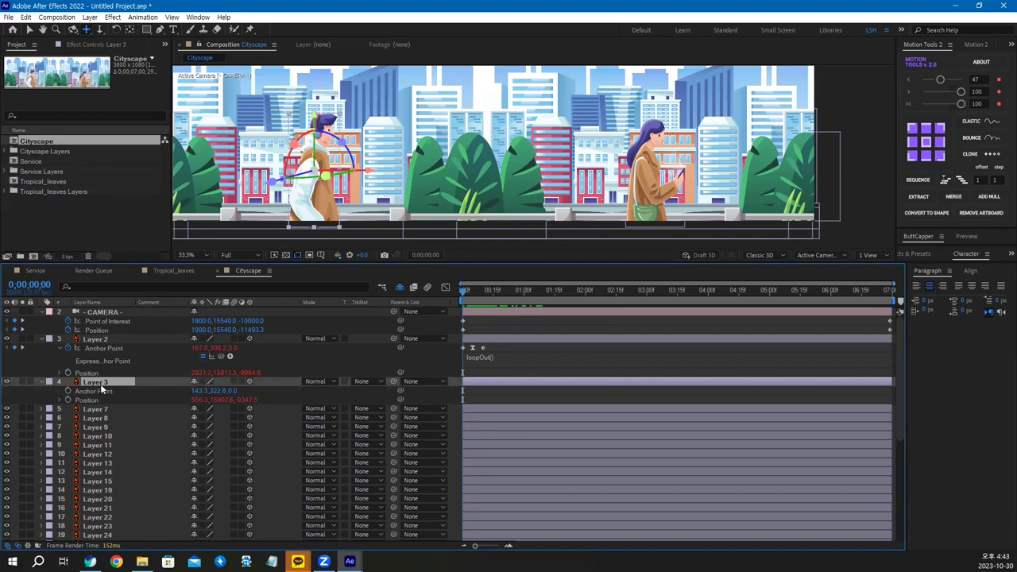
{"action": "left_click", "coordinate": [68, 391]}
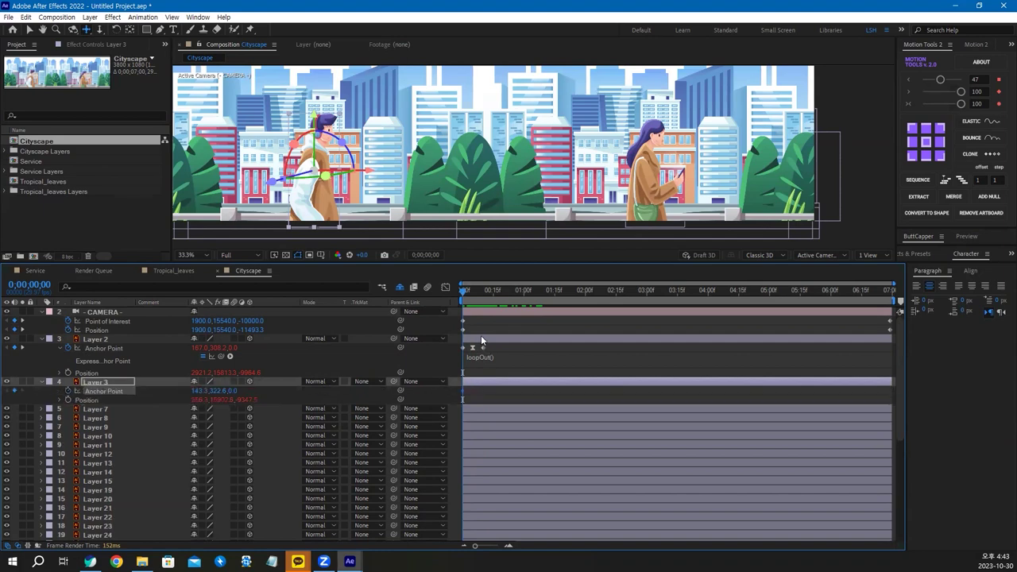
Step: Set Layer 3's Anchor Point Y value to 335 at frame 5
{"action": "left_click_drag", "start_coordinate": [465, 294], "coordinate": [473, 292]}
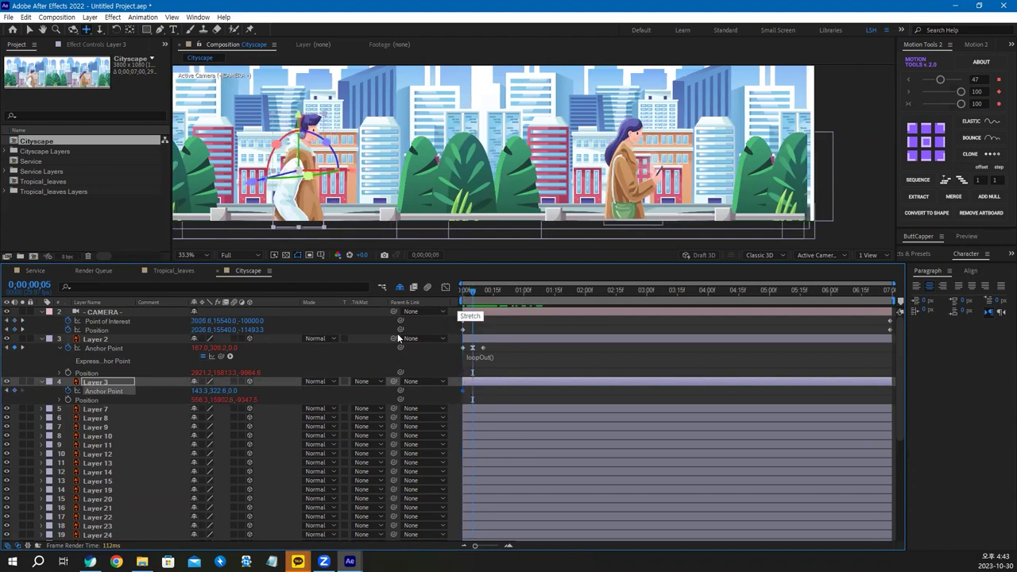
{"action": "left_click", "coordinate": [224, 391]}
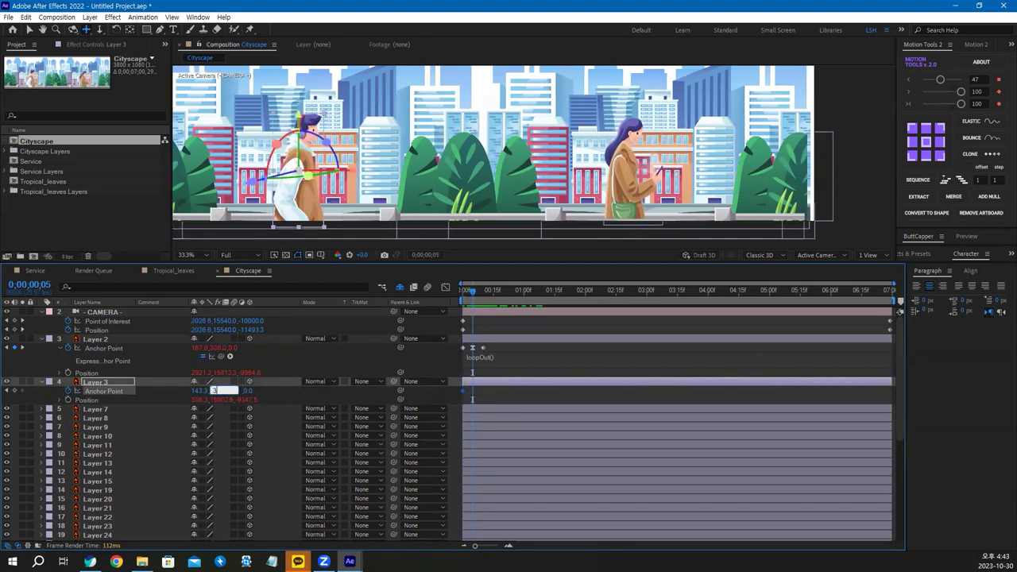
{"action": "type", "text": "335"}
{"action": "key", "text": "Return"}
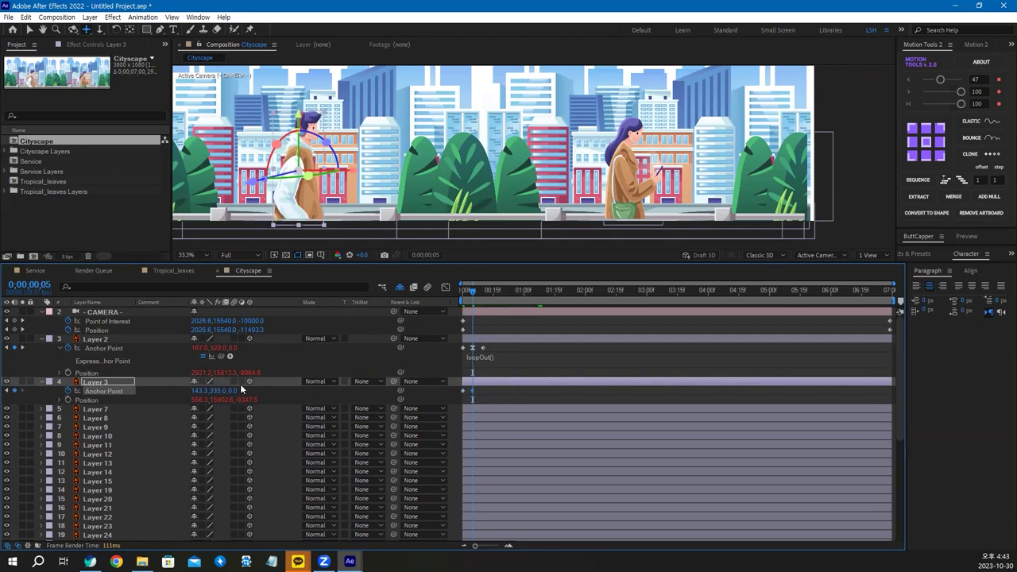
Step: Duplicate Layer 3's first Anchor Point keyframe at frame 10 and apply Easy Ease to the frame 5 keyframe
{"action": "key", "text": "k"}
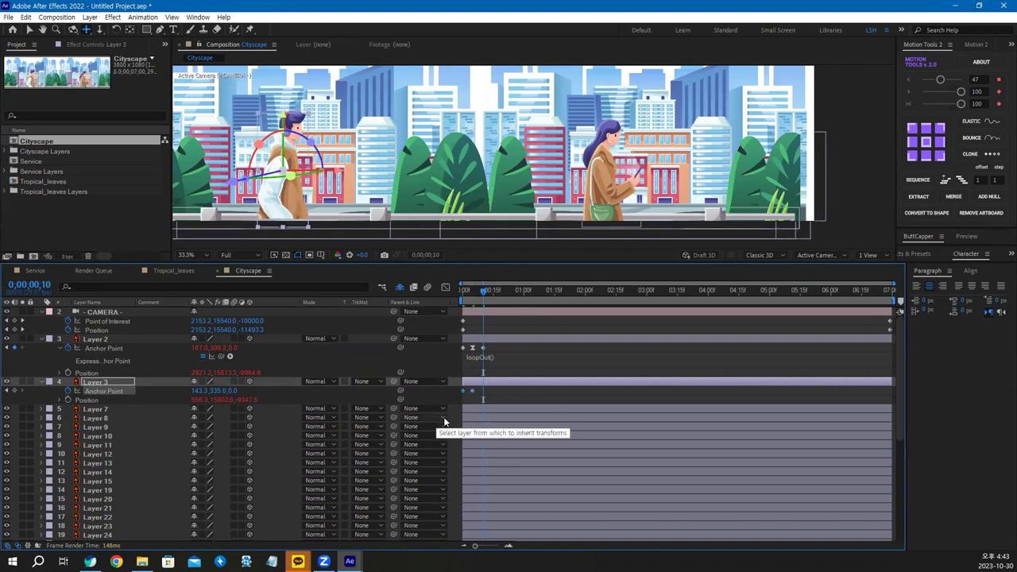
{"action": "left_click_drag", "start_coordinate": [472, 391], "coordinate": [478, 400]}
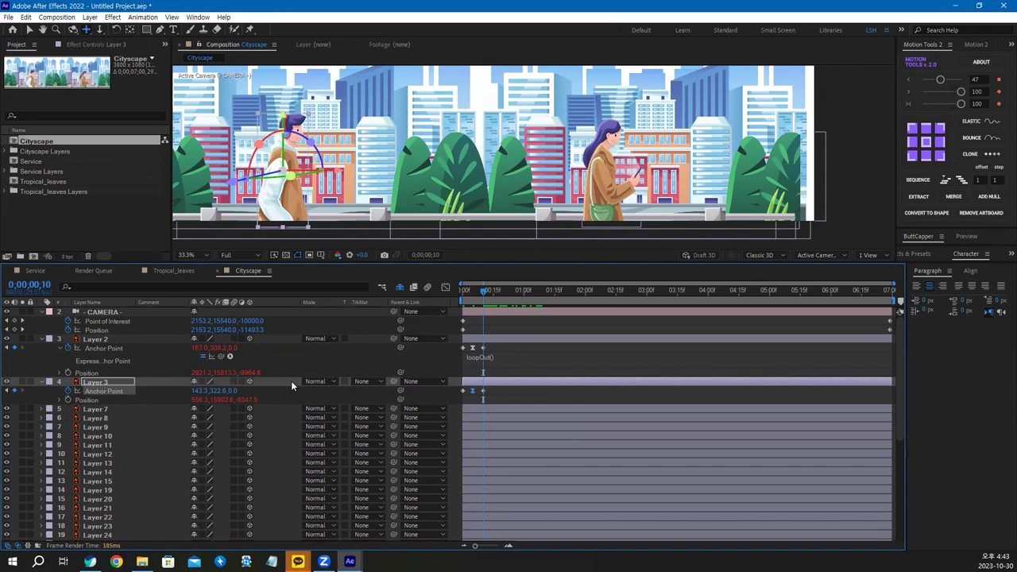
Step: Copy the loopOut() expression from Layer 2's Anchor Point to Layer 3's Anchor Point
{"action": "left_click", "coordinate": [490, 357]}
{"action": "key", "text": "ctrl+c"}
{"action": "left_click", "coordinate": [411, 353]}
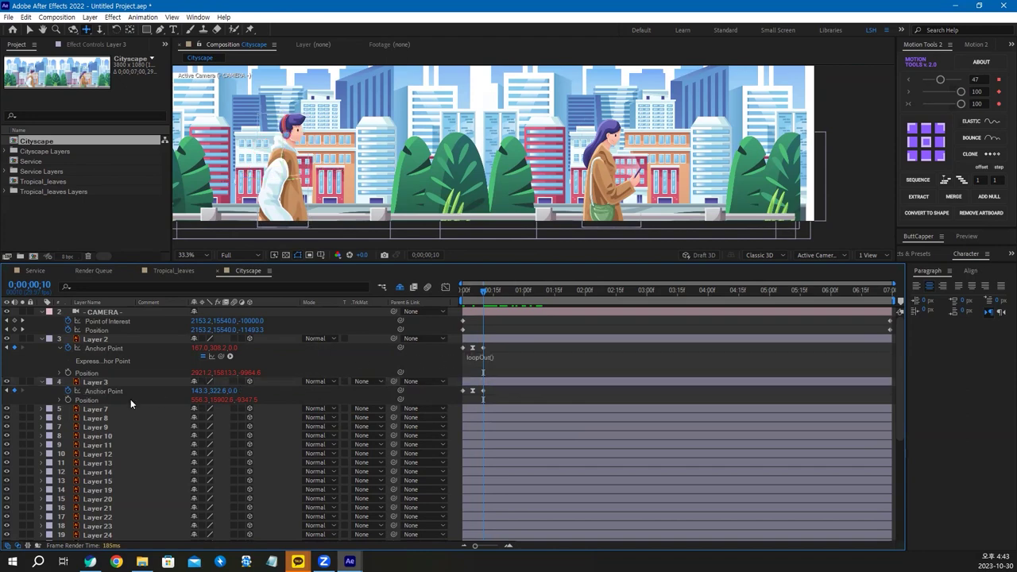
{"action": "left_click", "coordinate": [68, 391], "text": "alt"}
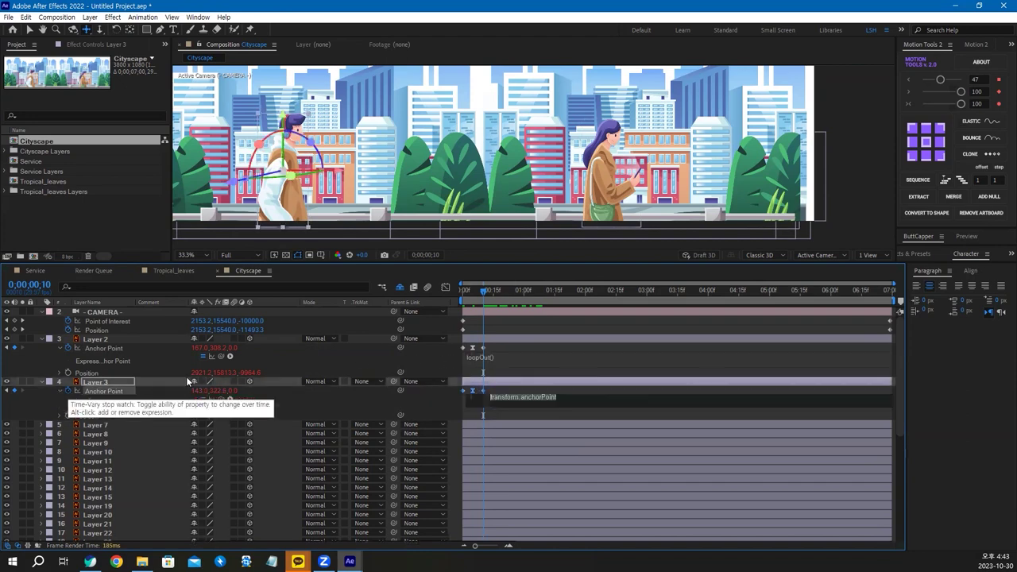
{"action": "key", "text": "ctrl+v"}
{"action": "left_click", "coordinate": [474, 382]}
{"action": "left_click", "coordinate": [445, 403]}
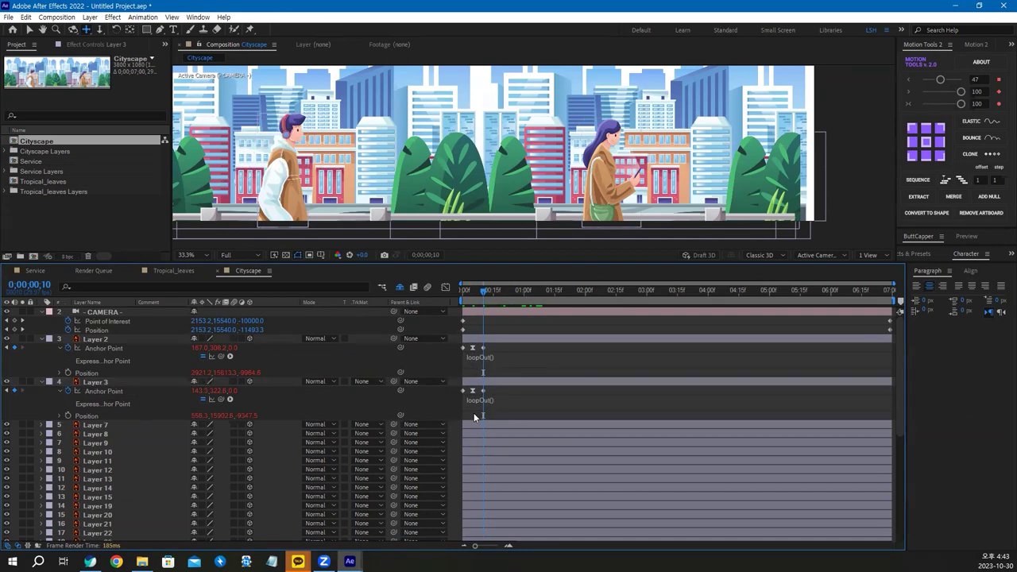
Step: Preview the two figures' bobbing motion from the first frame
{"action": "left_click_drag", "start_coordinate": [481, 291], "coordinate": [407, 295]}
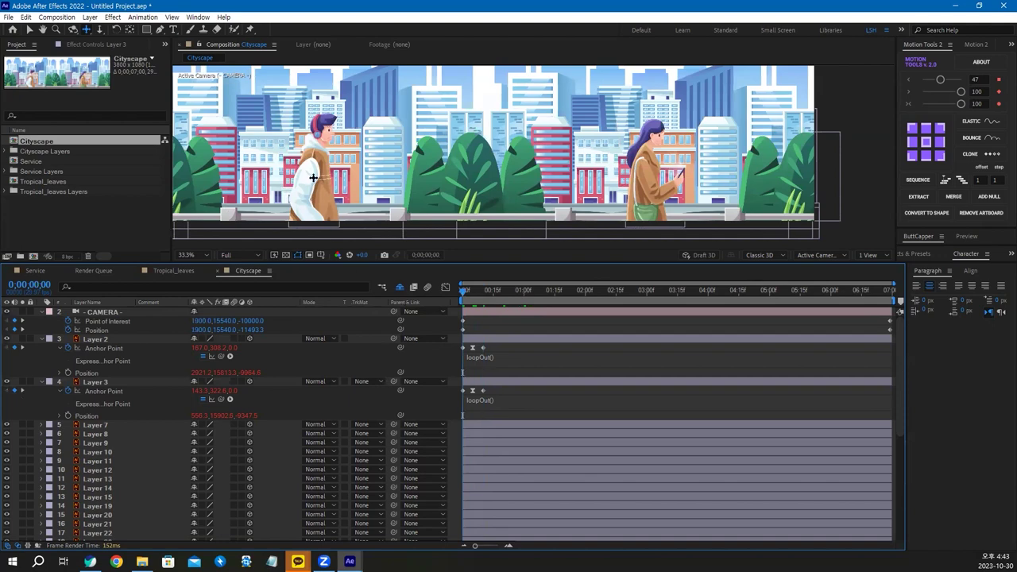
{"action": "key", "text": "space"}
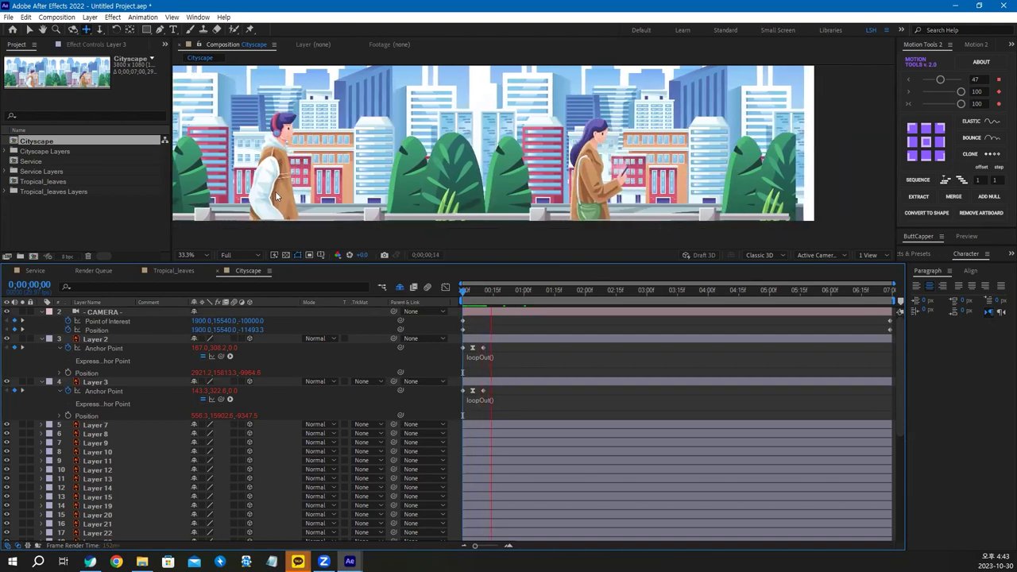
{"action": "key", "text": "space"}
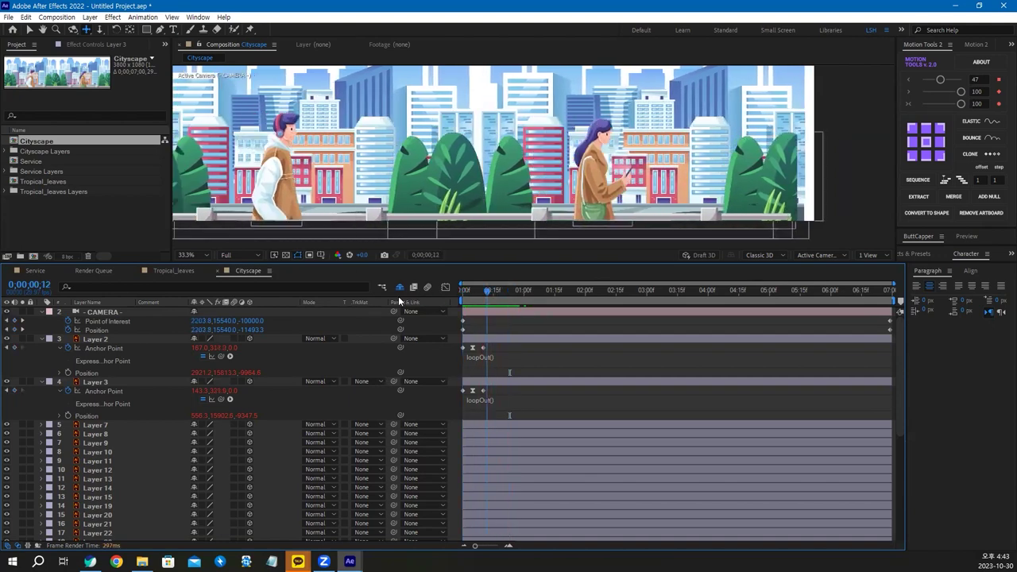
Step: Show the composition rulers and place a vertical guide at about 1000 px, through the man's head, then check it in an enlarged view
{"action": "key", "text": "comma"}
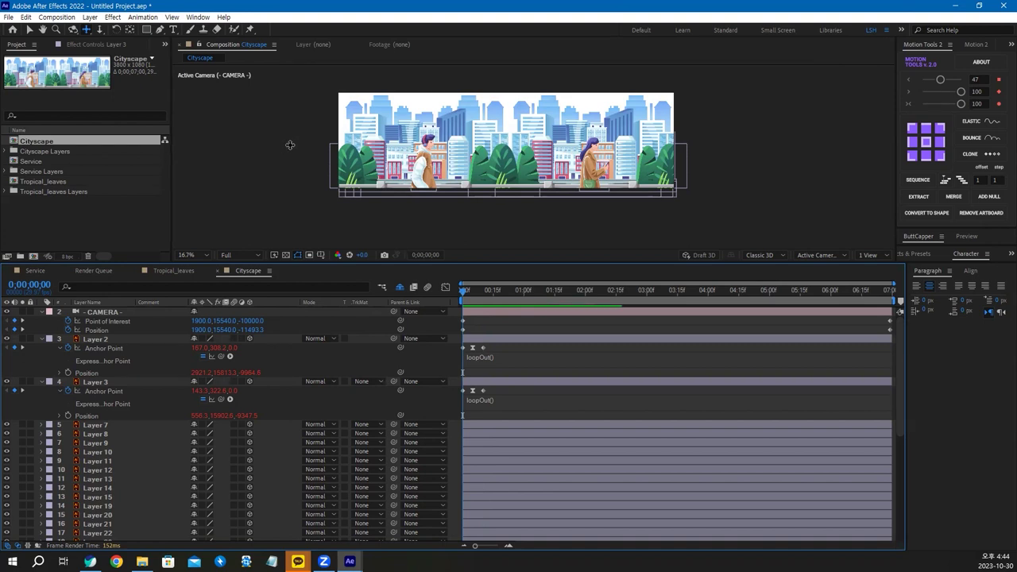
{"action": "left_click", "coordinate": [279, 144]}
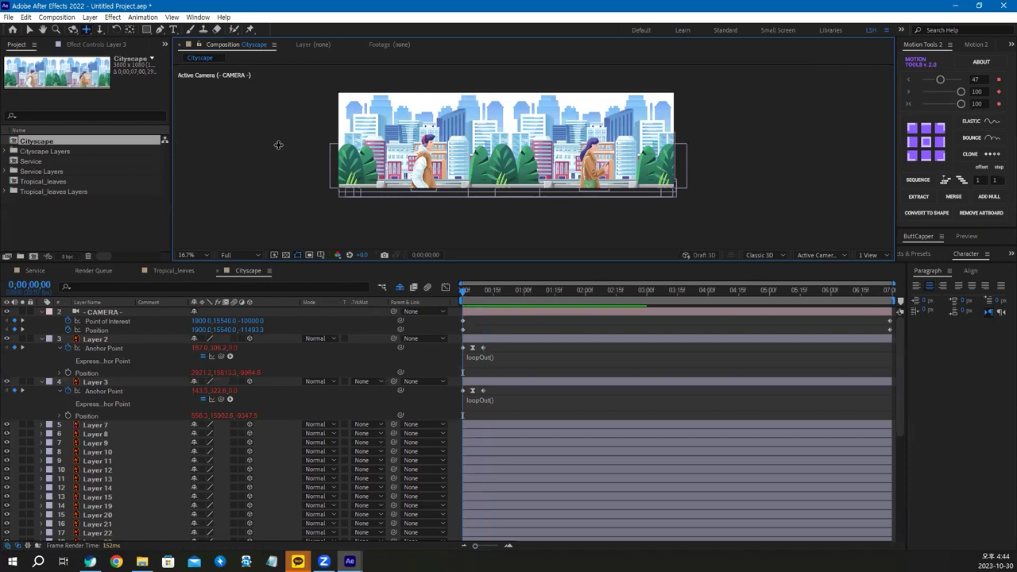
{"action": "key", "text": "ctrl+r"}
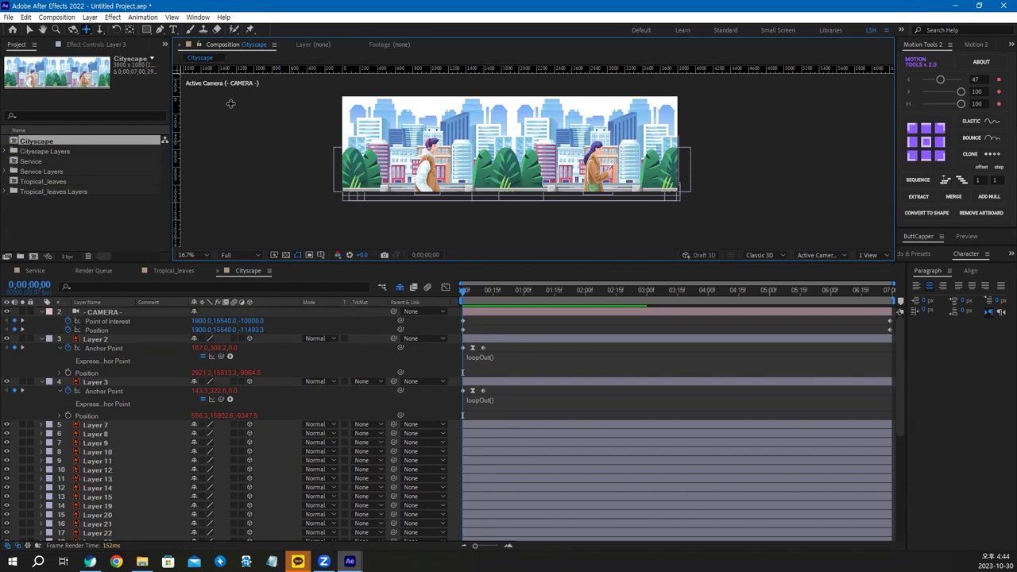
{"action": "left_click", "coordinate": [173, 18]}
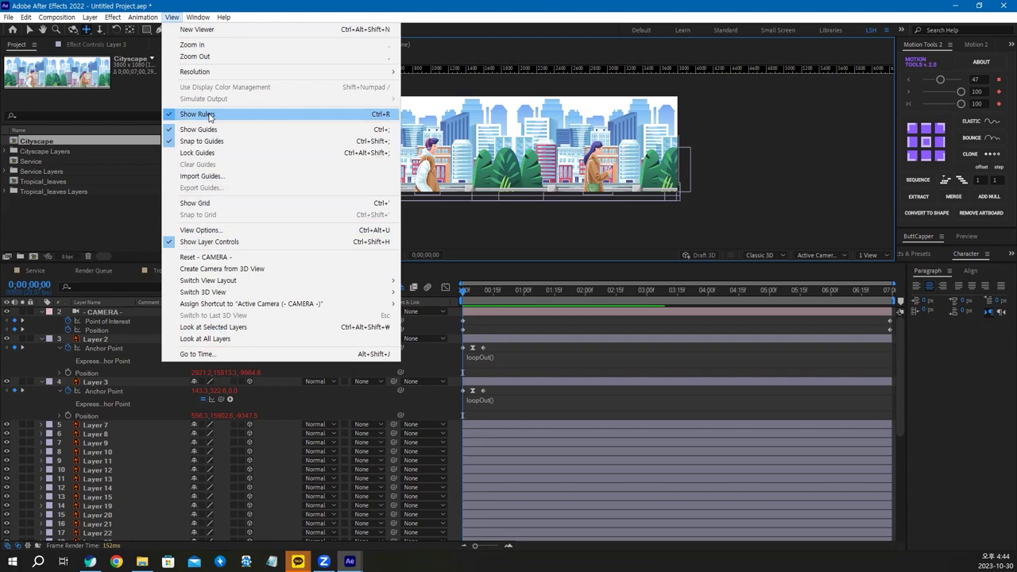
{"action": "left_click", "coordinate": [374, 11]}
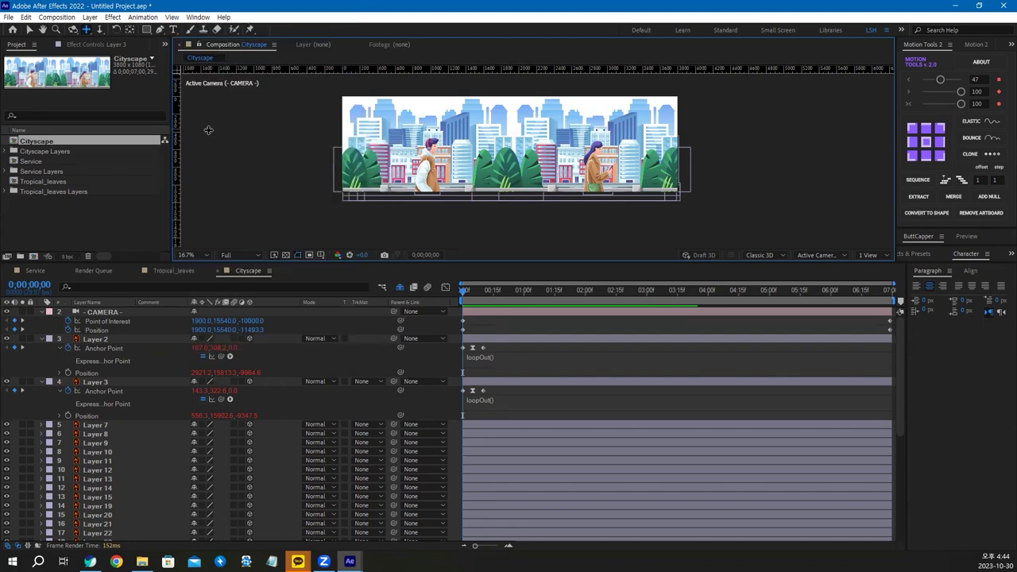
{"action": "left_click", "coordinate": [29, 30]}
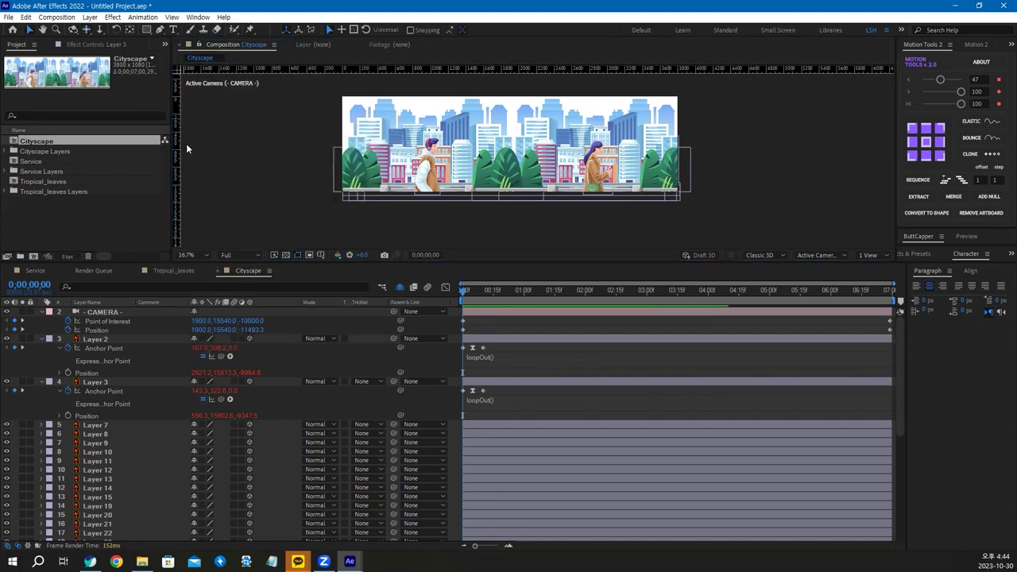
{"action": "left_click_drag", "start_coordinate": [178, 142], "coordinate": [430, 145]}
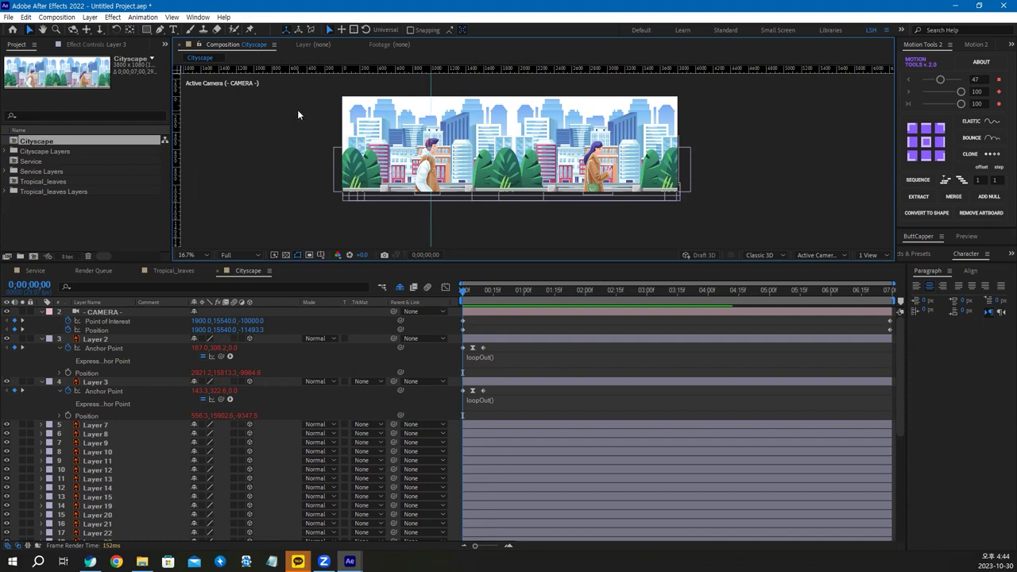
{"action": "key", "text": "grave"}
{"action": "key", "text": "shift+slash"}
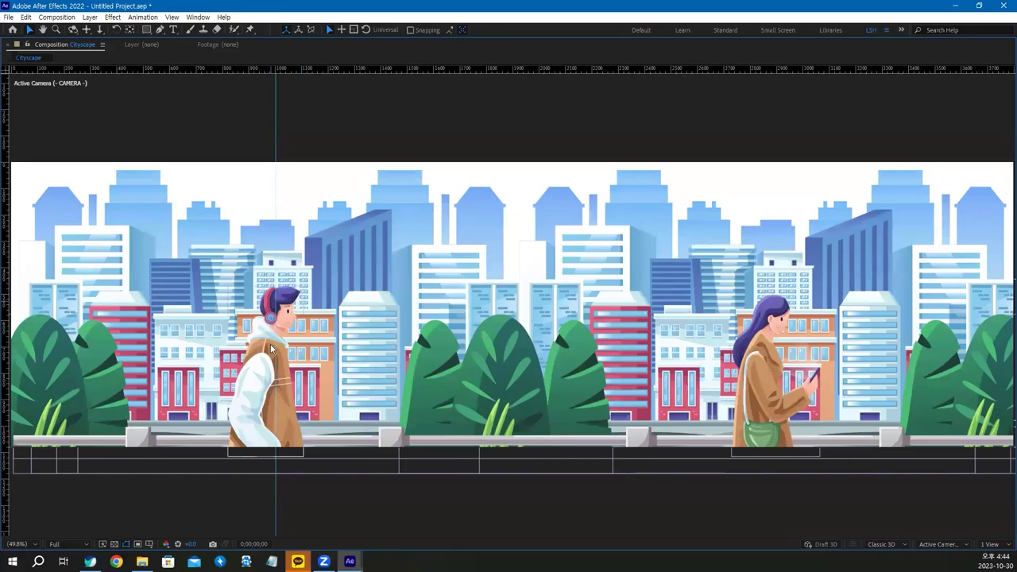
{"action": "key", "text": "grave"}
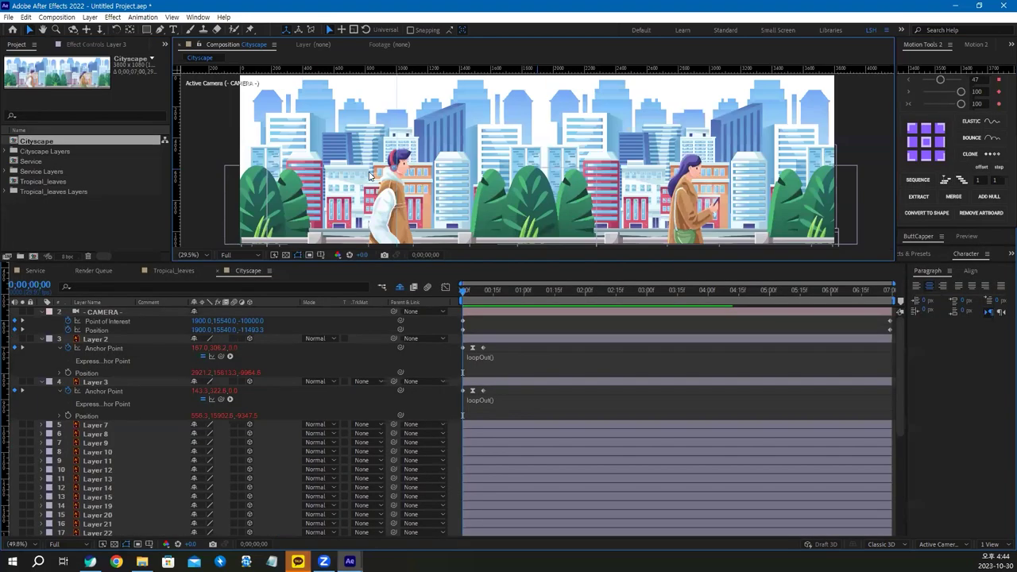
Step: Start keyframing the Position of Layer 2 and Layer 3 at the first frame
{"action": "left_click", "coordinate": [103, 339]}
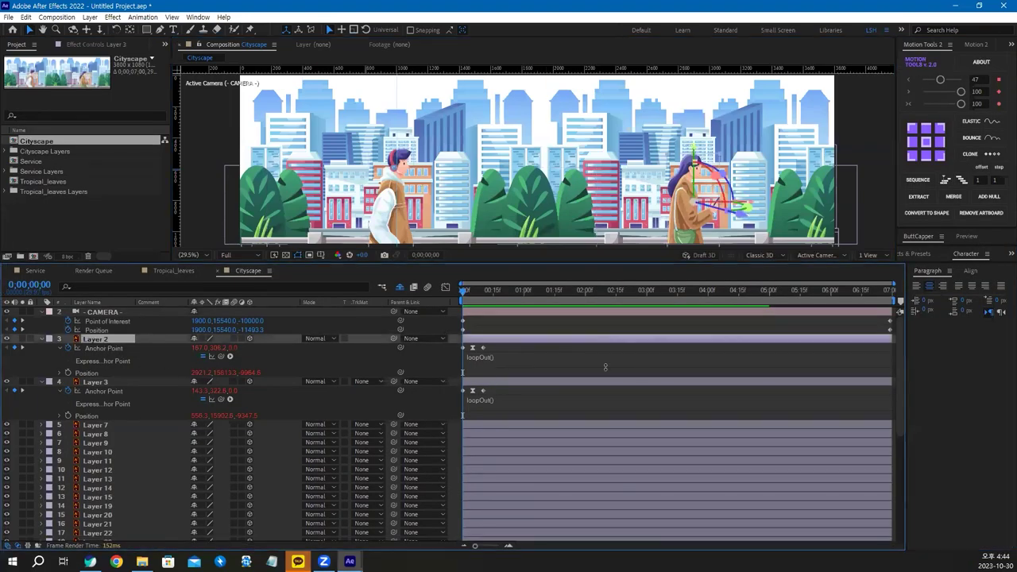
{"action": "left_click", "coordinate": [677, 292]}
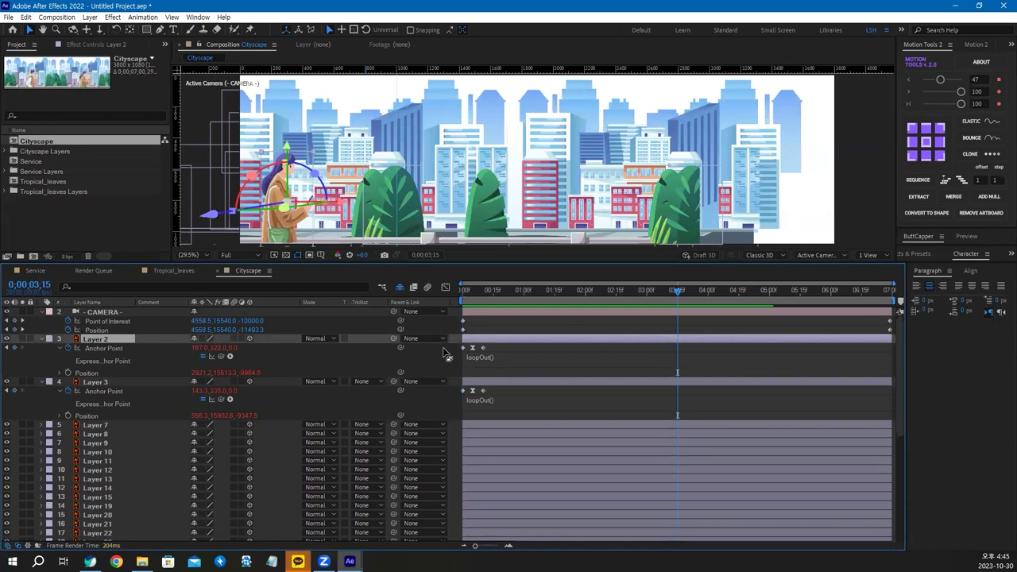
{"action": "left_click", "coordinate": [104, 383]}
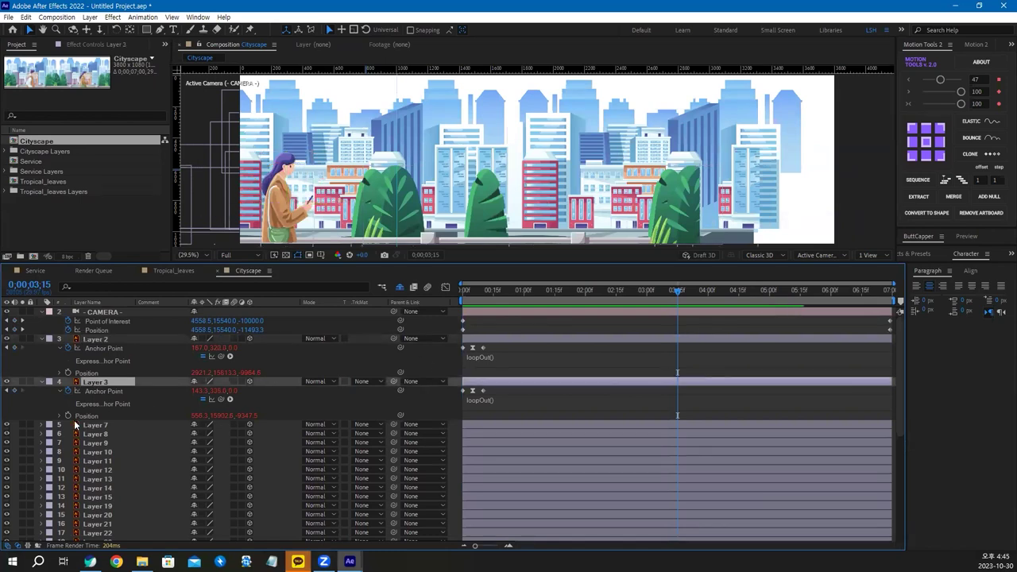
{"action": "left_click_drag", "start_coordinate": [677, 292], "coordinate": [304, 295]}
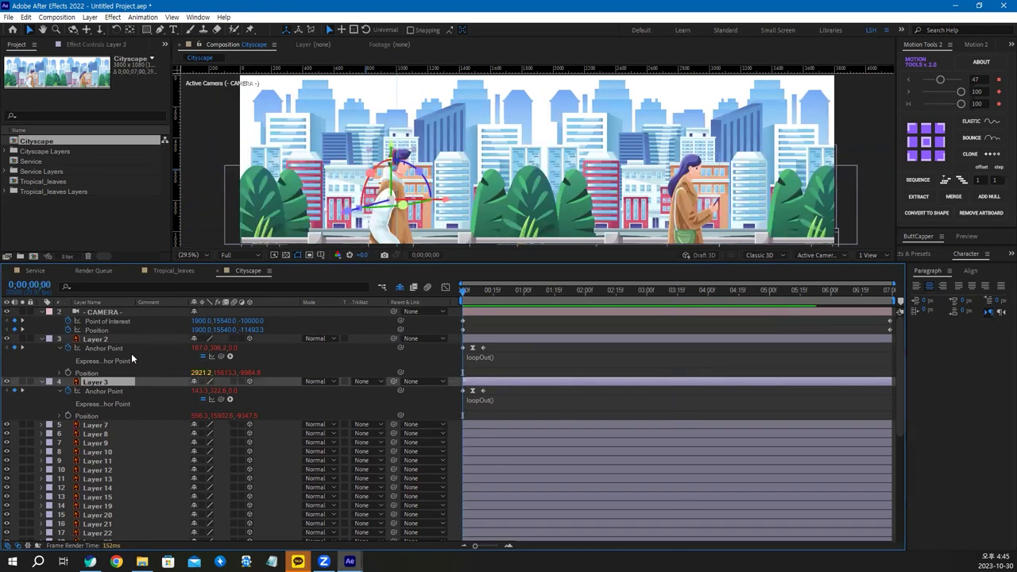
{"action": "left_click", "coordinate": [69, 373]}
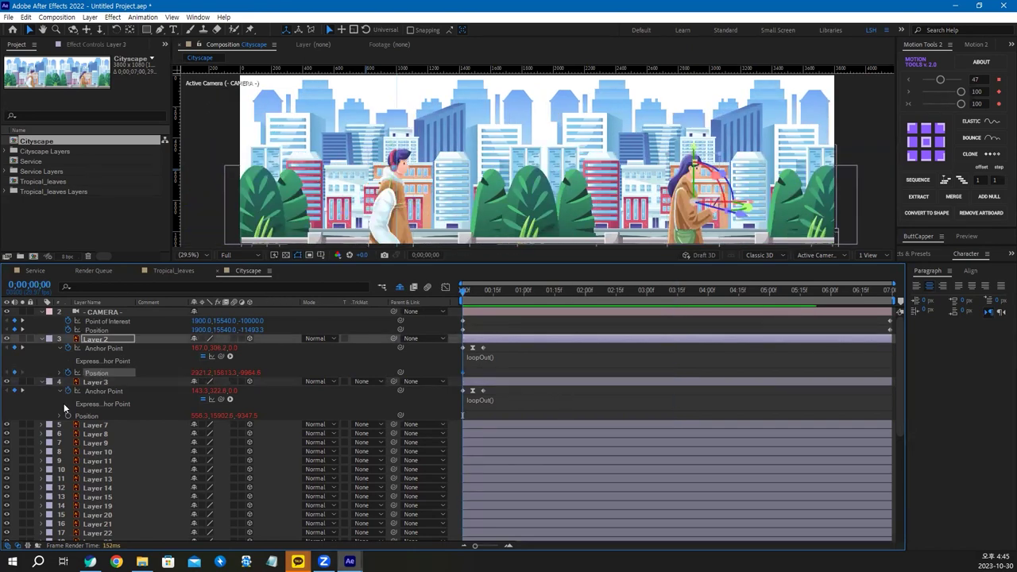
{"action": "left_click", "coordinate": [68, 417]}
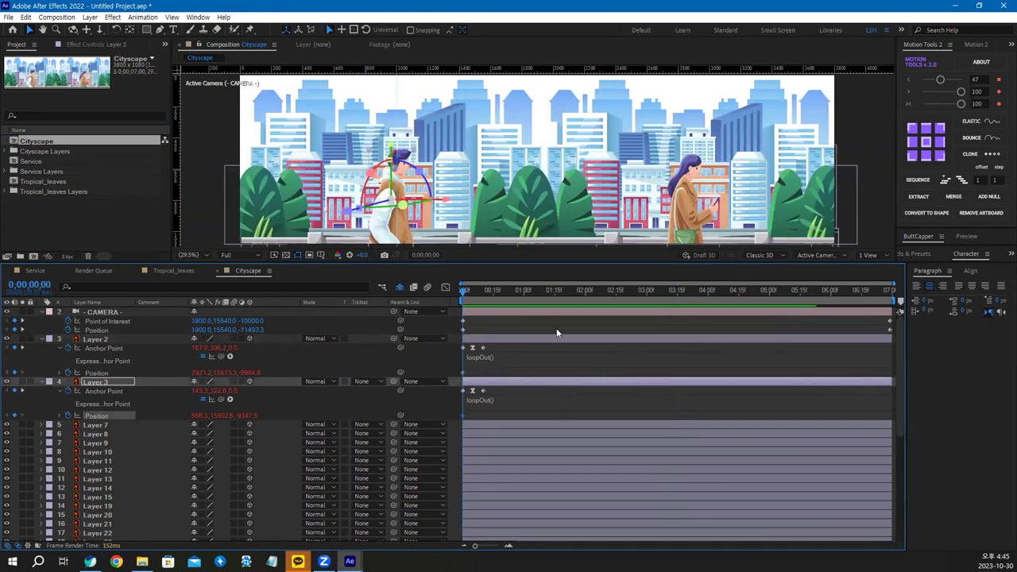
Step: Set Layer 3's Position X to about 3373 at 0;00;03;16 to bring the man back near the guide
{"action": "left_click", "coordinate": [678, 293]}
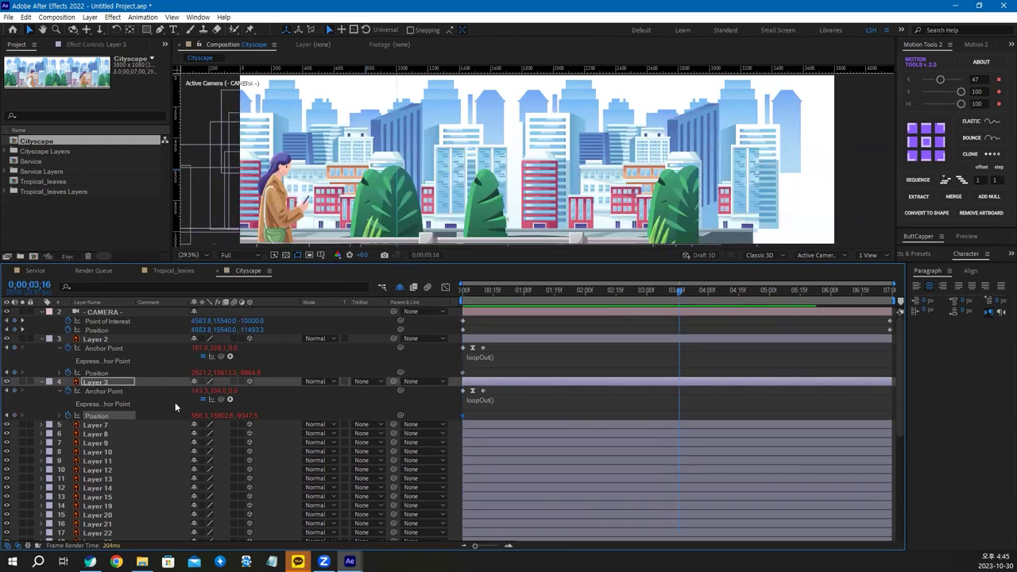
{"action": "scroll", "coordinate": [319, 198], "scroll_direction": "down", "scroll_amount": 2}
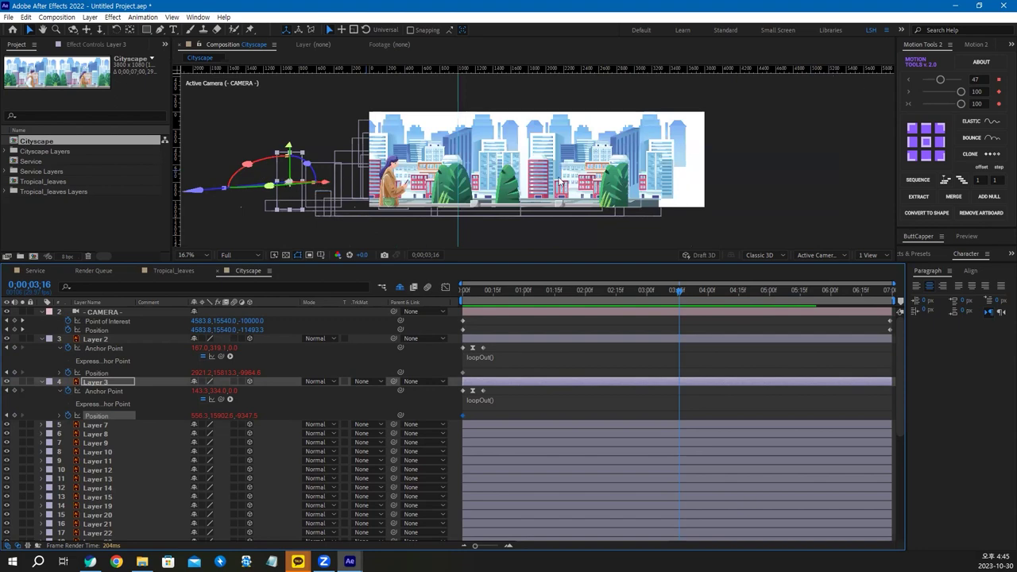
{"action": "left_click_drag", "start_coordinate": [208, 415], "coordinate": [1004, 400]}
{"action": "key", "text": "ctrl+z"}
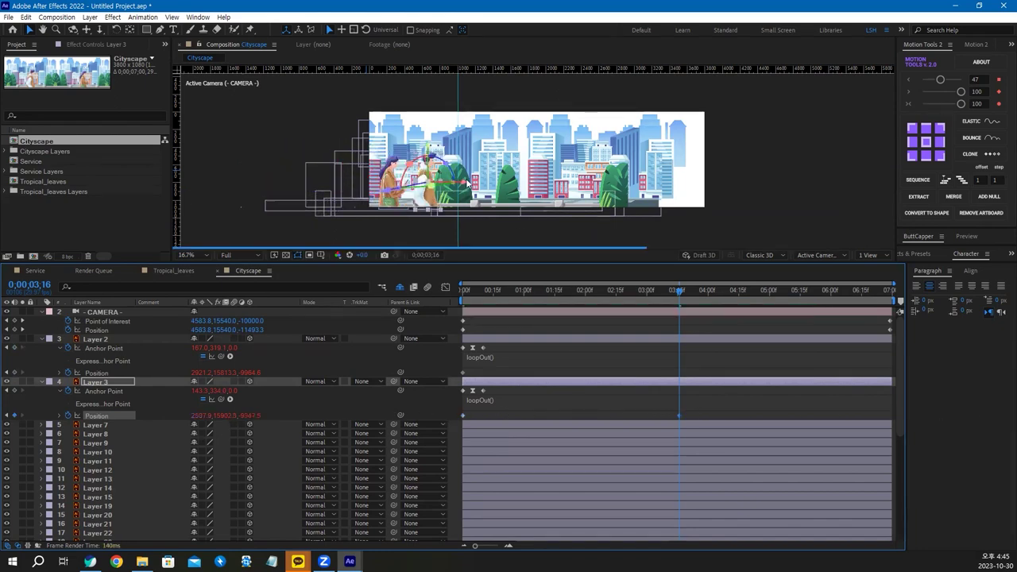
{"action": "left_click_drag", "start_coordinate": [205, 416], "coordinate": [399, 414]}
{"action": "key", "text": "ctrl+z"}
Step: Set Layer 2's Position X to about 3613 at 0;00;03;16 so the woman stands just behind the man
{"action": "left_click", "coordinate": [109, 339]}
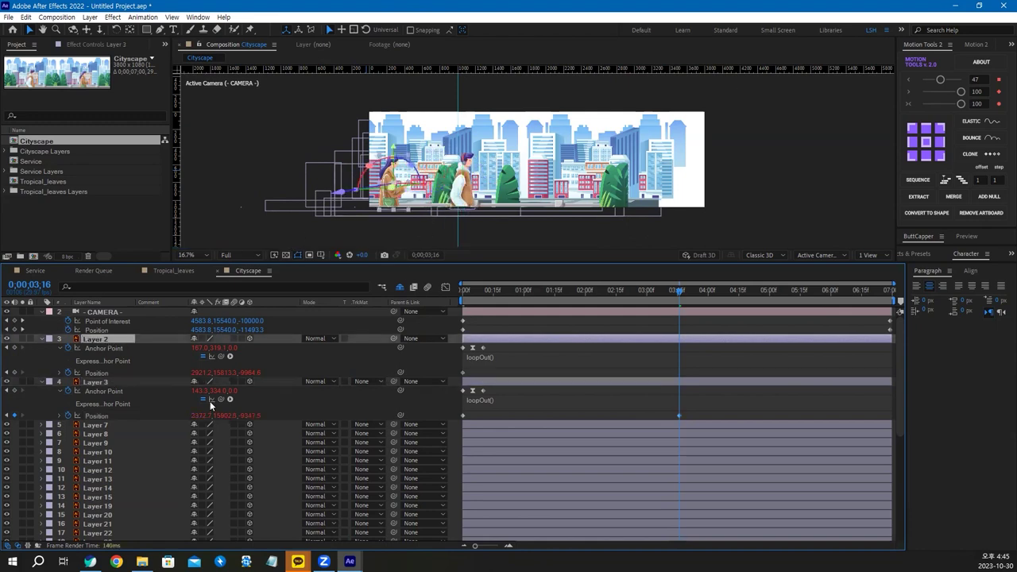
{"action": "left_click_drag", "start_coordinate": [195, 375], "coordinate": [603, 372]}
{"action": "key", "text": "ctrl+z"}
{"action": "scroll", "coordinate": [475, 159], "scroll_direction": "up", "scroll_amount": 5}
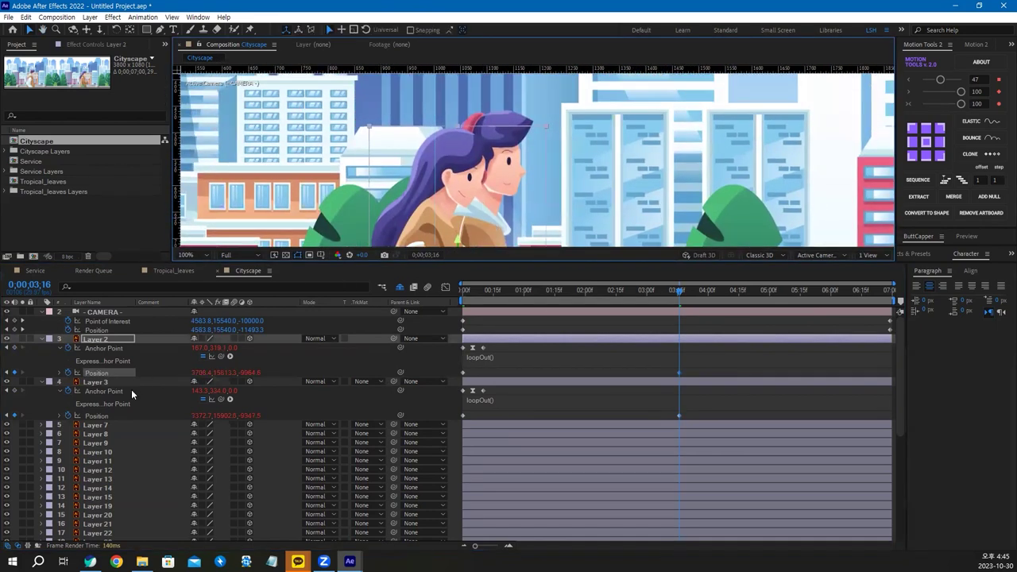
{"action": "left_click_drag", "start_coordinate": [193, 373], "coordinate": [153, 376]}
{"action": "left_click_drag", "start_coordinate": [316, 221], "coordinate": [161, 364]}
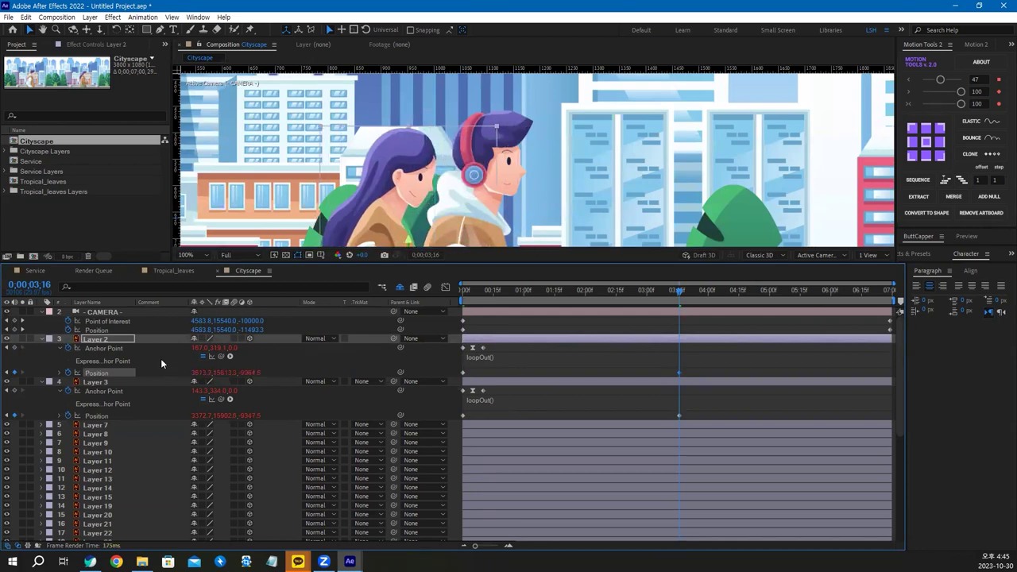
Step: Adjust Layer 3's Position X to about 3297 at 0;00;03;16 and return the playhead to the first frame
{"action": "left_click", "coordinate": [112, 384]}
{"action": "left_click", "coordinate": [96, 416]}
{"action": "key", "text": "ctrl+v"}
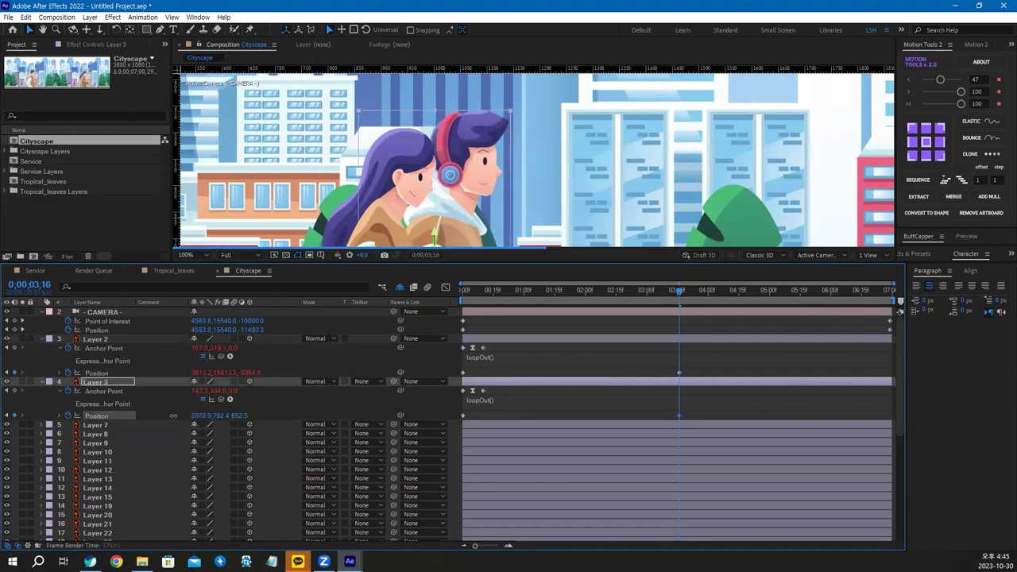
{"action": "left_click_drag", "start_coordinate": [173, 416], "coordinate": [497, 300]}
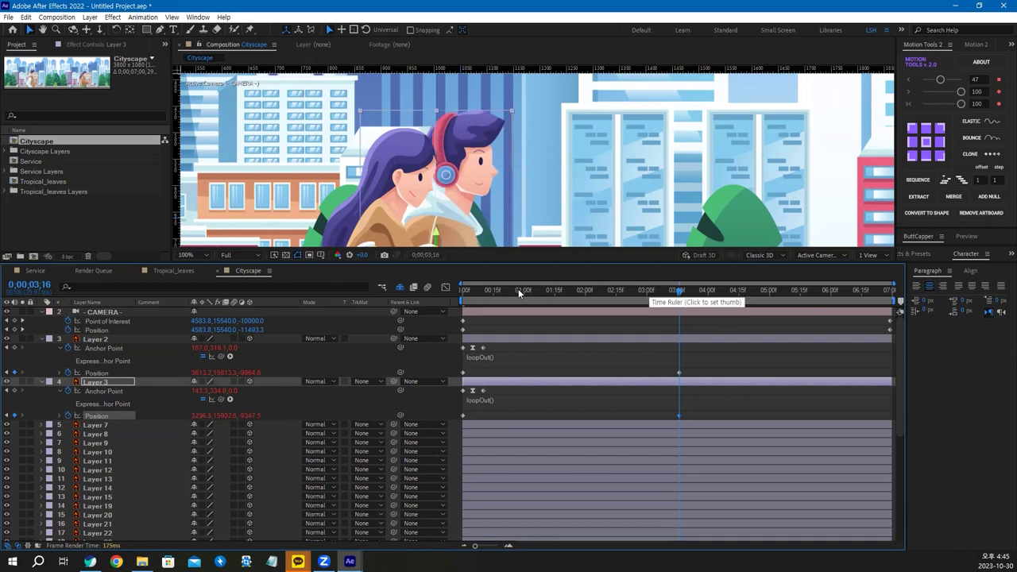
{"action": "key", "text": "Home"}
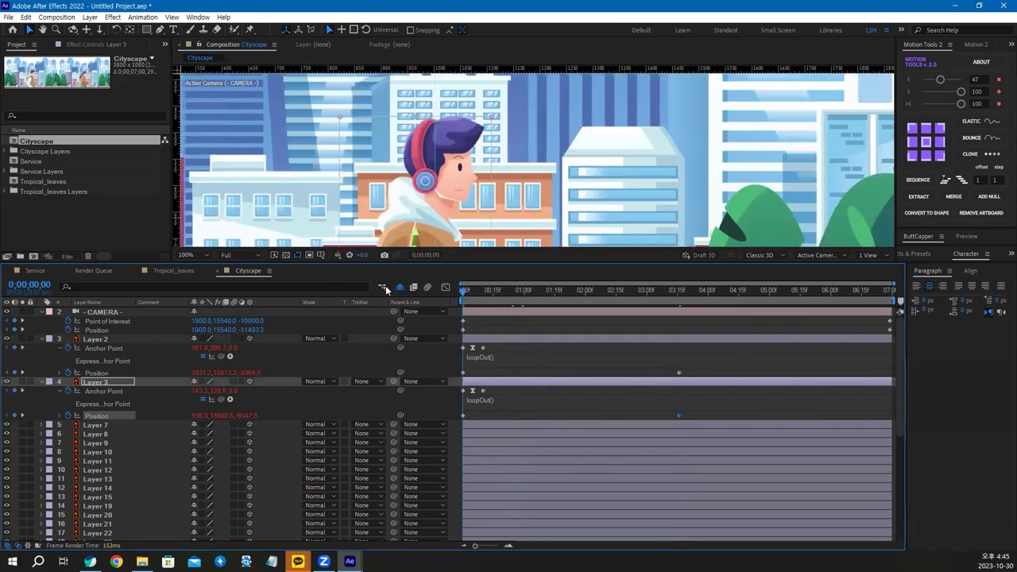
Step: Fit the Cityscape composition in the viewer and play it back to check how the two figures move with the camera
{"action": "key", "text": "shift+slash"}
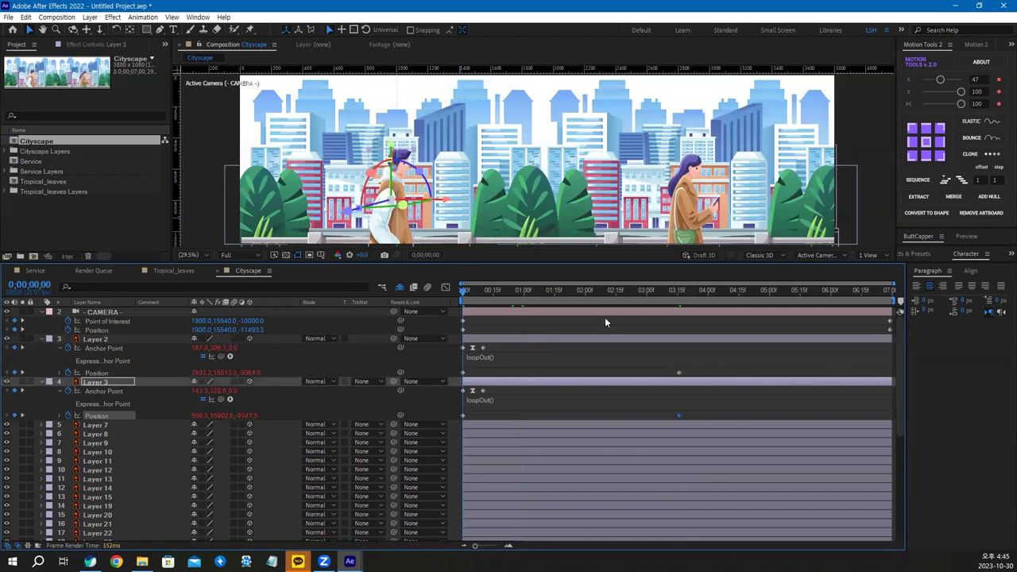
{"action": "key", "text": "space"}
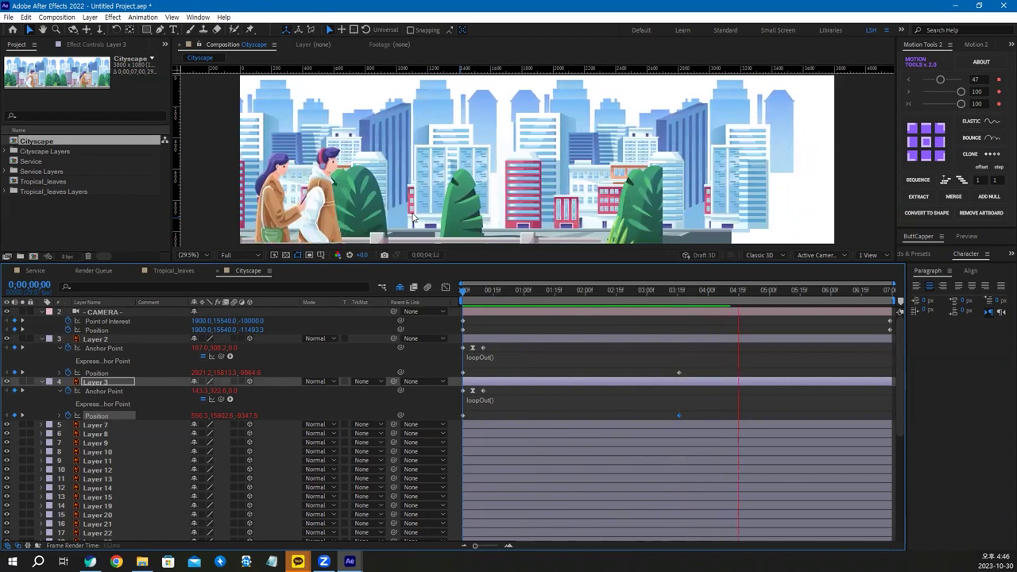
{"action": "key", "text": "space"}
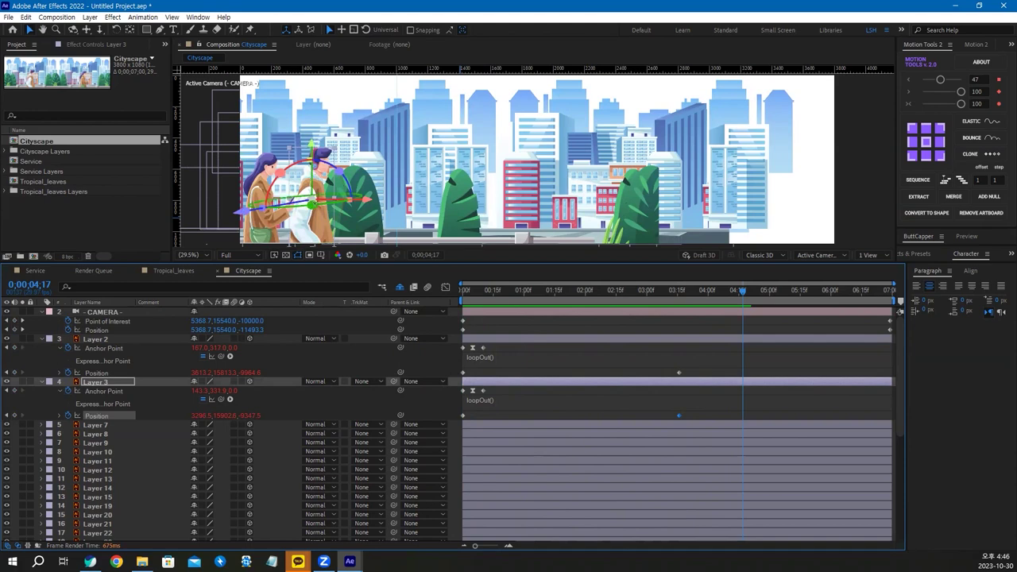
Step: Set Layer 2's Position X to about 6223 at 0;00;06;29 so the woman stays in view at the last frame
{"action": "left_click_drag", "start_coordinate": [743, 291], "coordinate": [948, 299]}
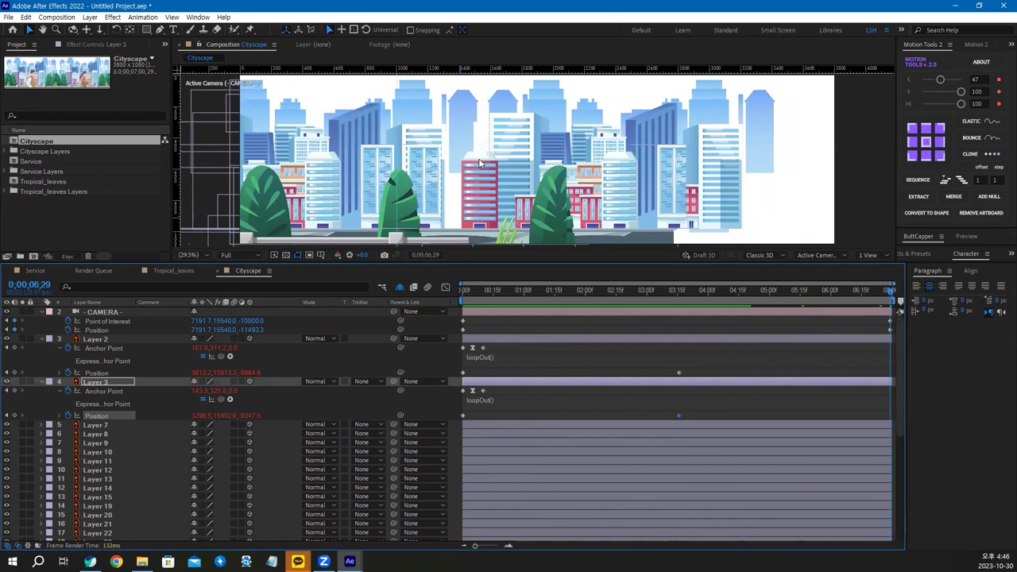
{"action": "left_click", "coordinate": [109, 337]}
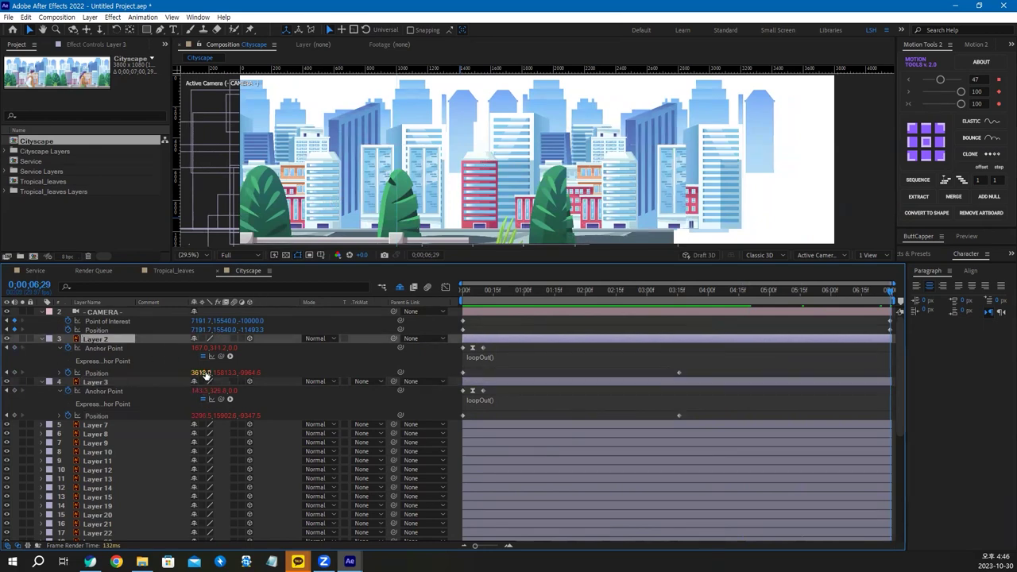
{"action": "left_click", "coordinate": [96, 373]}
{"action": "left_click_drag", "start_coordinate": [198, 372], "coordinate": [191, 380]}
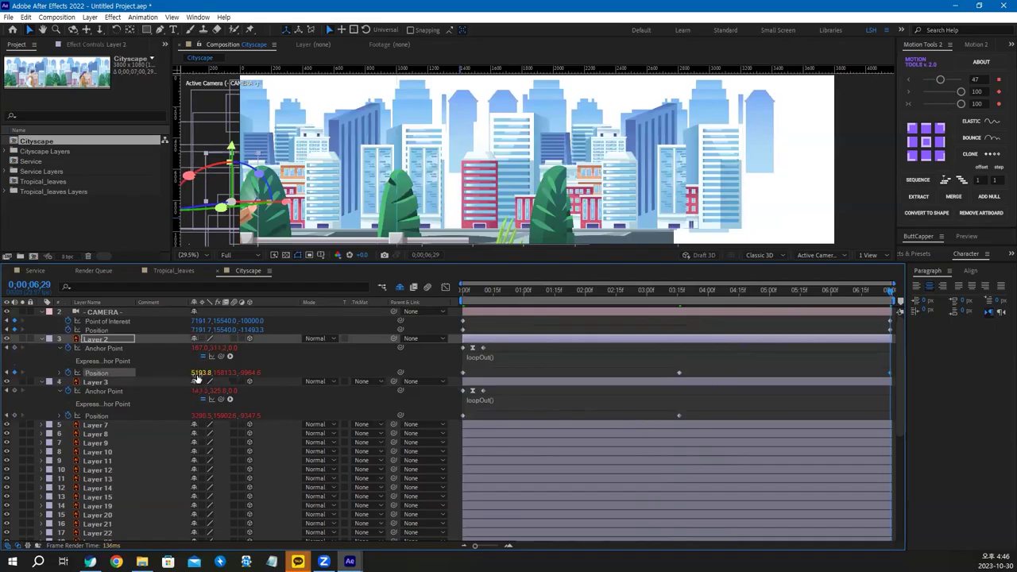
{"action": "left_click_drag", "start_coordinate": [397, 293], "coordinate": [777, 303]}
{"action": "left_click_drag", "start_coordinate": [387, 379], "coordinate": [735, 379]}
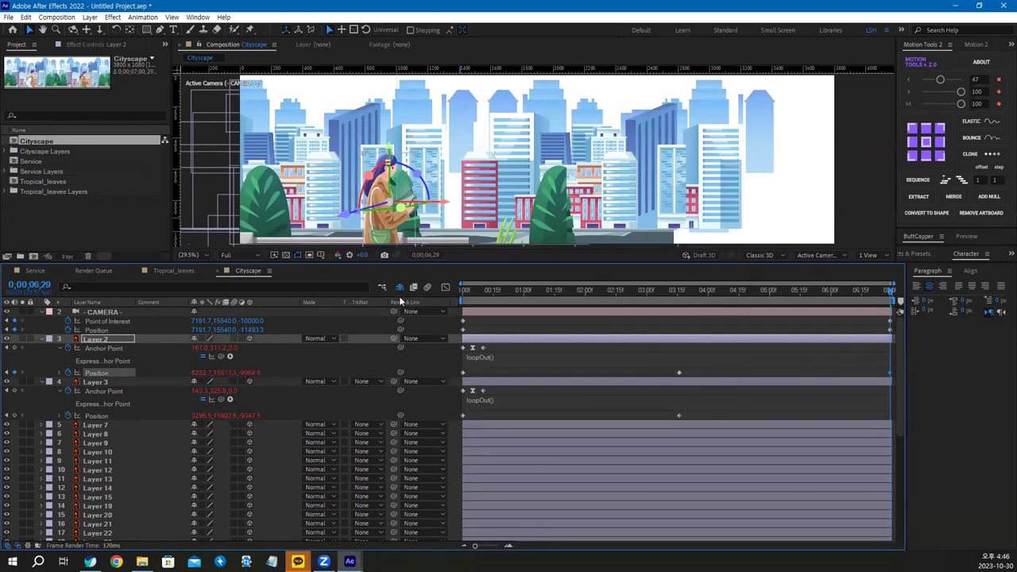
Step: Set Layer 3's Position X to about 5893 at 0;00;06;29 so the man walks just ahead of the woman
{"action": "left_click", "coordinate": [95, 385]}
{"action": "left_click_drag", "start_coordinate": [199, 416], "coordinate": [1004, 368]}
{"action": "scroll", "coordinate": [362, 163], "scroll_direction": "up", "scroll_amount": 1}
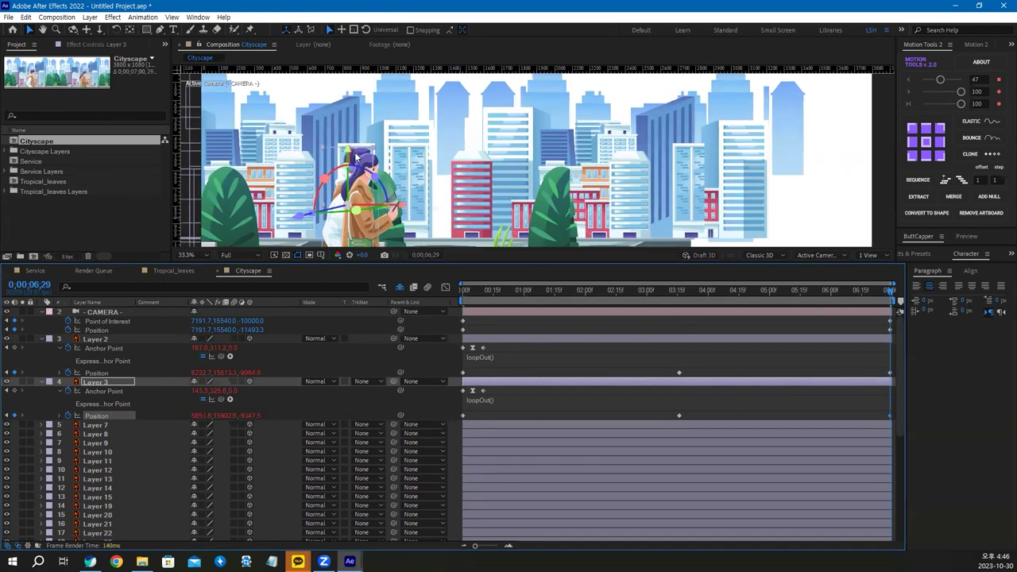
{"action": "key", "text": "/"}
{"action": "key", "text": "h"}
{"action": "left_click_drag", "start_coordinate": [431, 167], "coordinate": [725, 159]}
{"action": "key", "text": "v"}
{"action": "left_click_drag", "start_coordinate": [198, 415], "coordinate": [290, 416]}
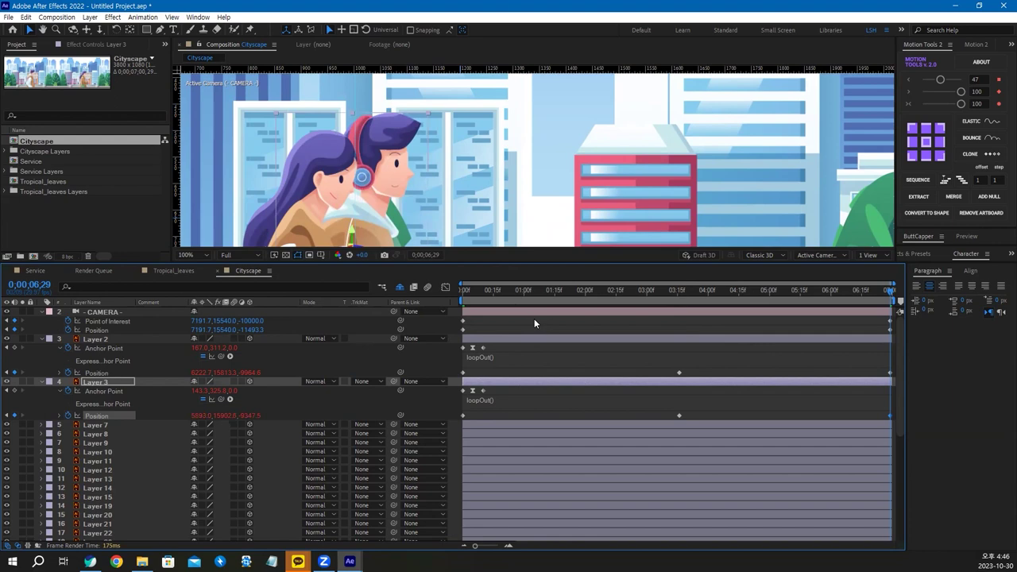
Step: Play back the whole Cityscape animation from the first frame with the composition fitted in the viewer
{"action": "left_click_drag", "start_coordinate": [480, 294], "coordinate": [386, 293]}
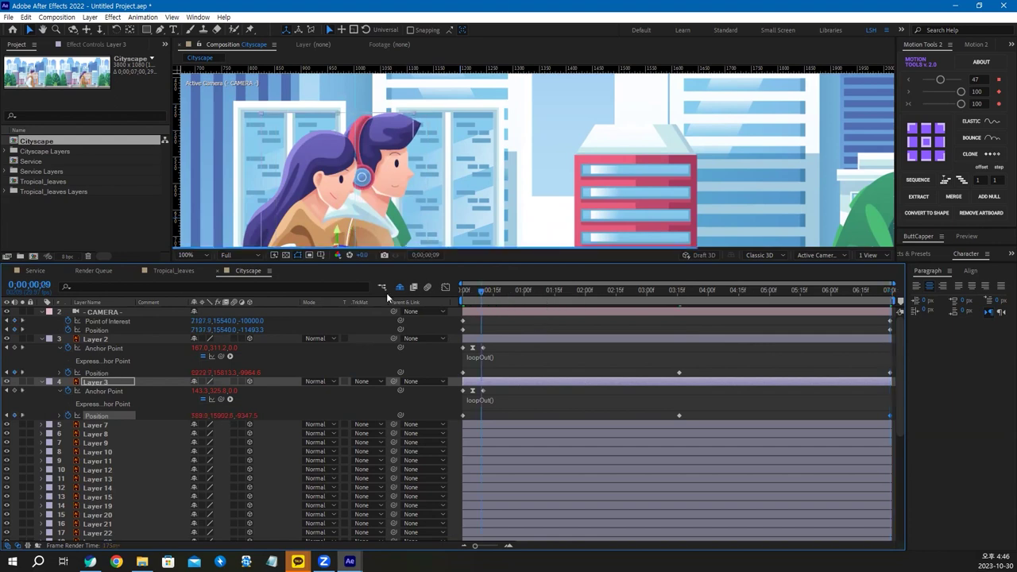
{"action": "key", "text": "shift+slash"}
{"action": "key", "text": "space"}
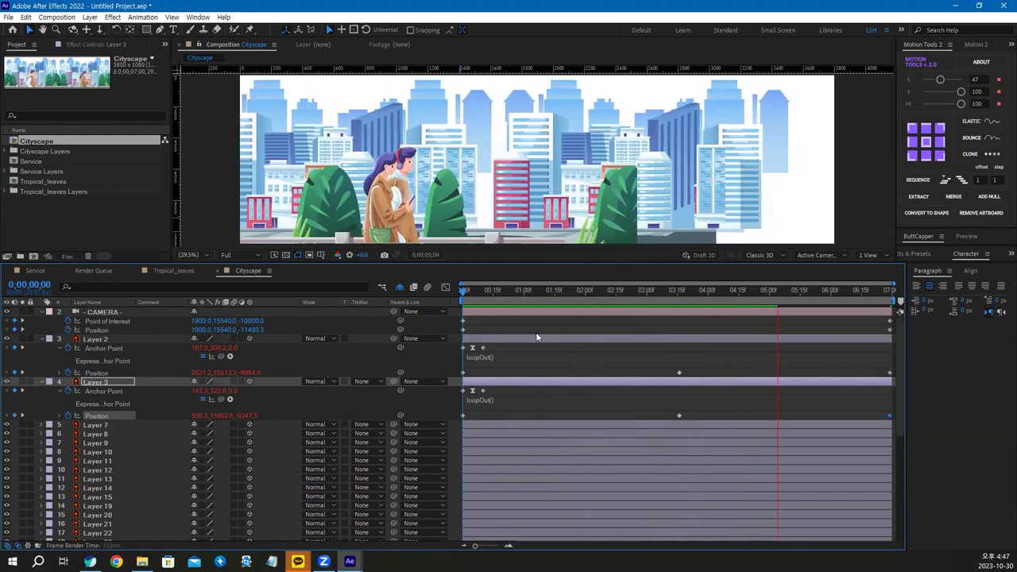
Step: Create a new composition Comp 1 with the HDTV 1080 29.97 preset, 1920 x 1080 and a 7-second duration
{"action": "left_click", "coordinate": [121, 208]}
{"action": "left_click", "coordinate": [32, 256]}
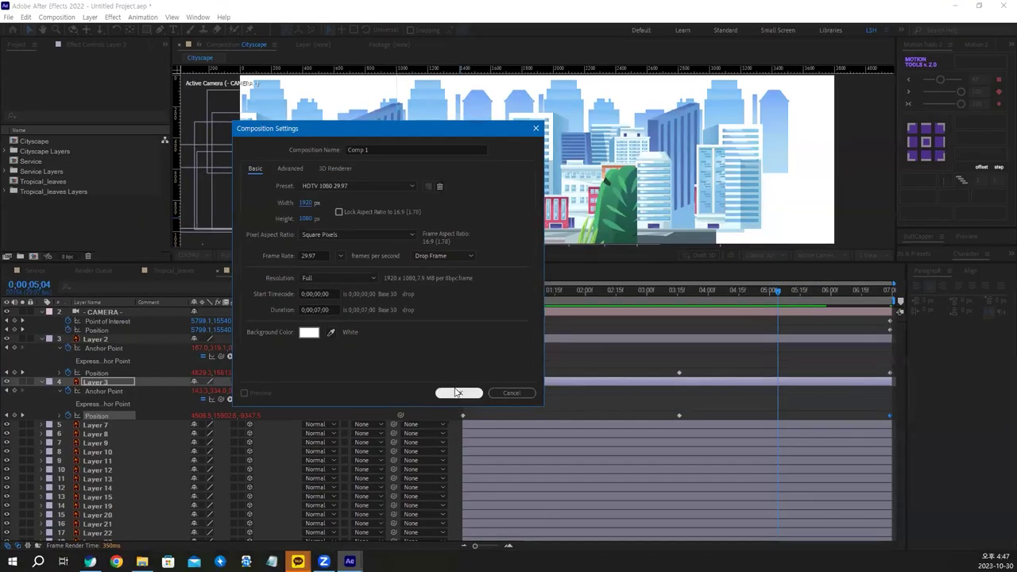
{"action": "left_click", "coordinate": [661, 542]}
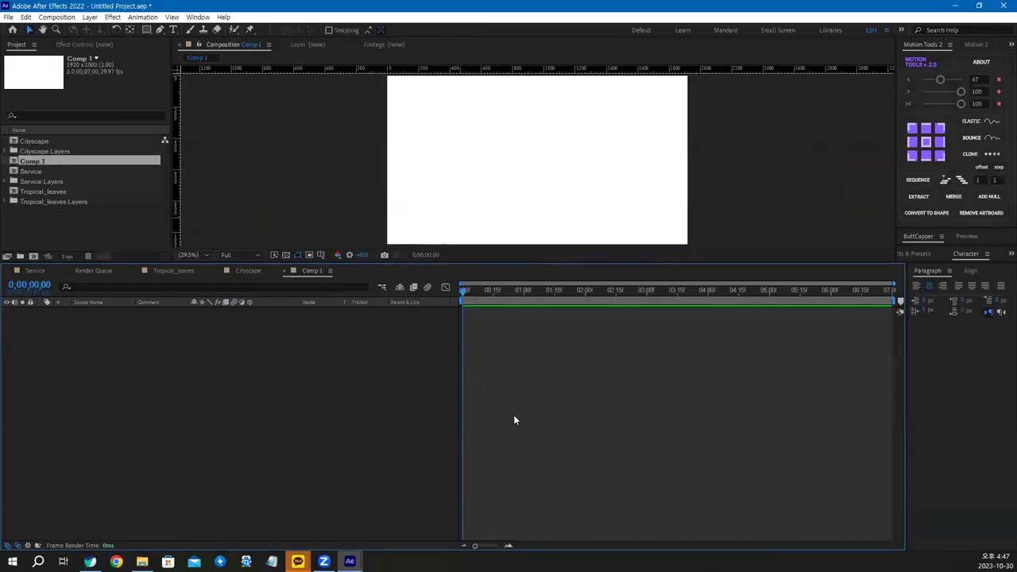
Step: Place the Cityscape composition in Comp 1 as a layer and set its Position X to 1900
{"action": "left_click", "coordinate": [37, 141]}
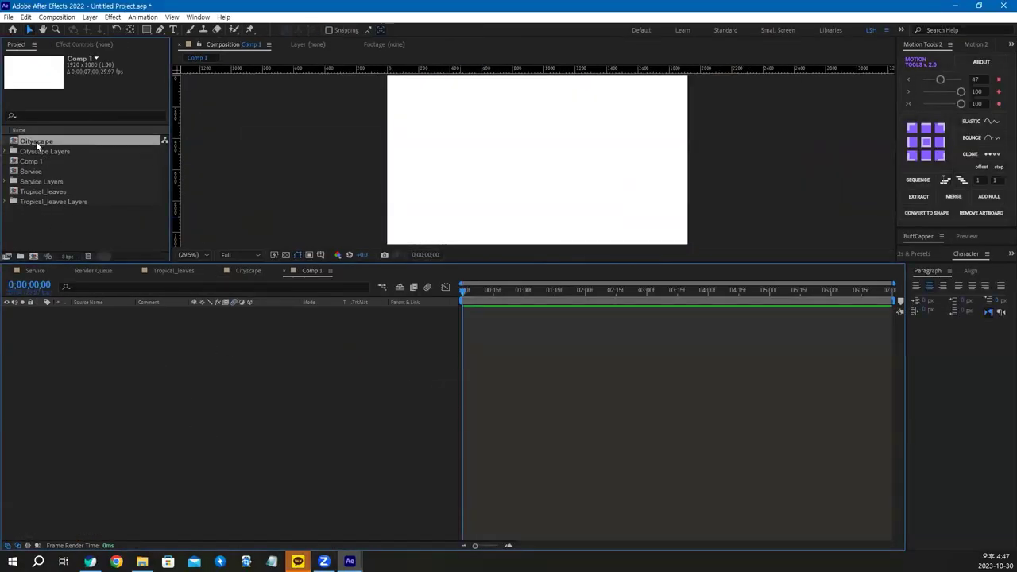
{"action": "left_click_drag", "start_coordinate": [144, 376], "coordinate": [314, 340]}
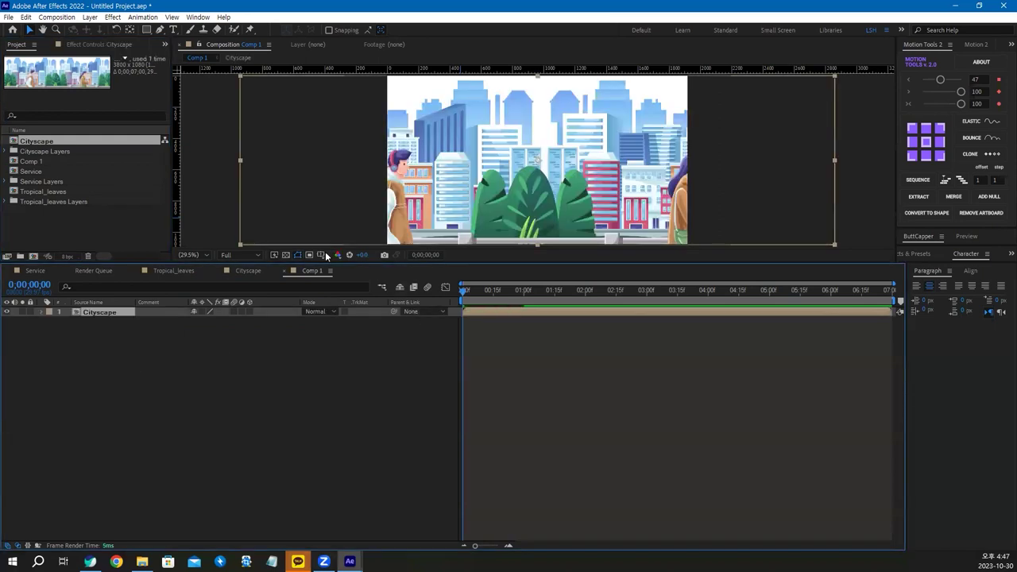
{"action": "left_click_drag", "start_coordinate": [325, 261], "coordinate": [315, 302]}
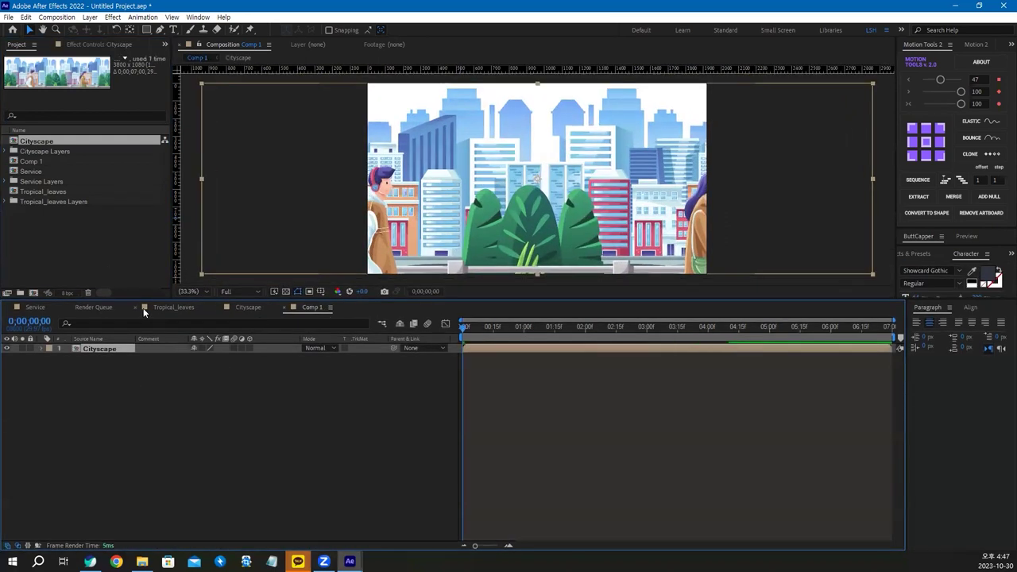
{"action": "left_click_drag", "start_coordinate": [198, 361], "coordinate": [691, 355]}
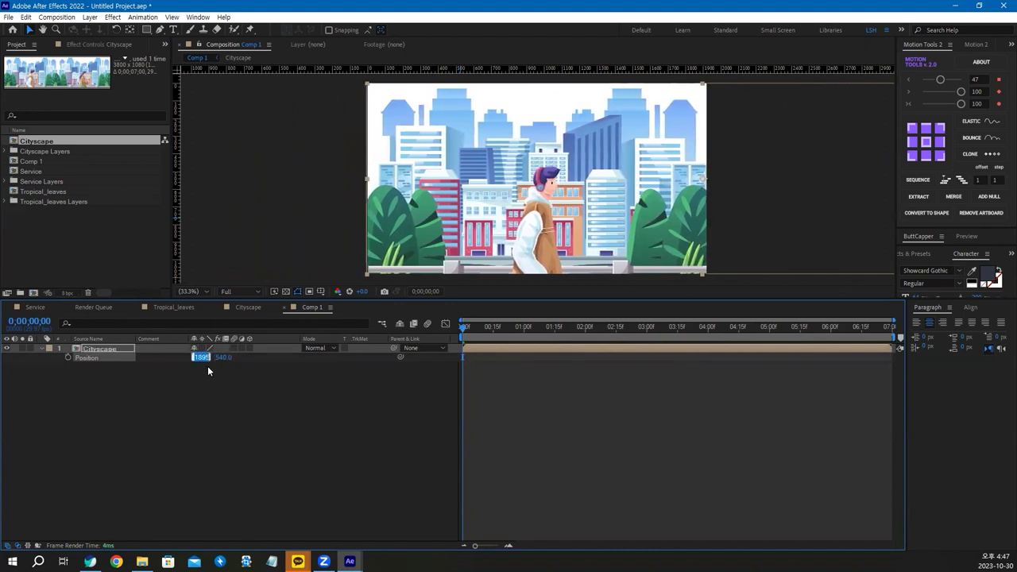
{"action": "type", "text": "19"}
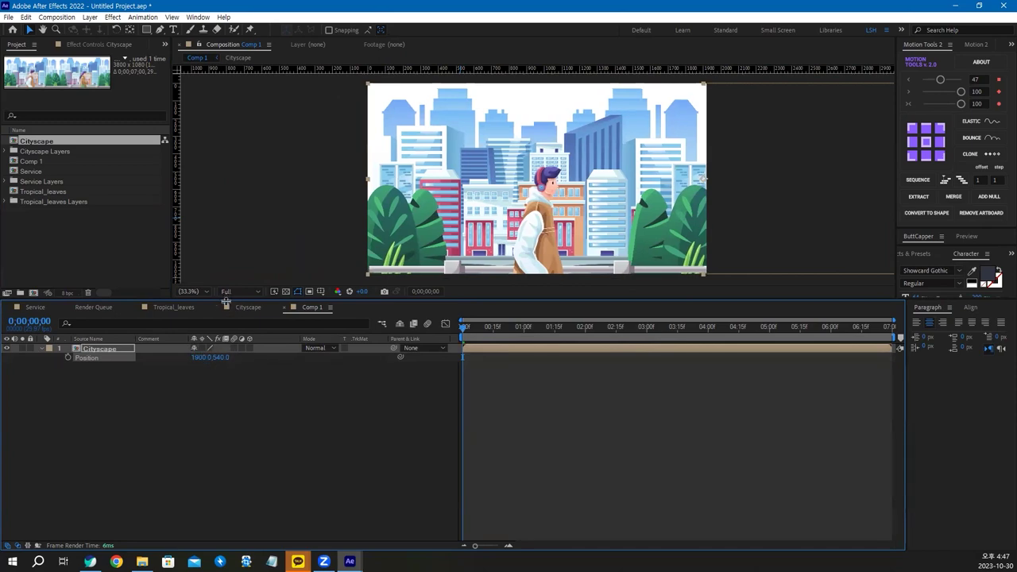
Step: Preview Comp 1 in a larger viewer and lower the Cityscape layer to Position Y 574
{"action": "left_click_drag", "start_coordinate": [226, 302], "coordinate": [225, 367]}
{"action": "key", "text": "space"}
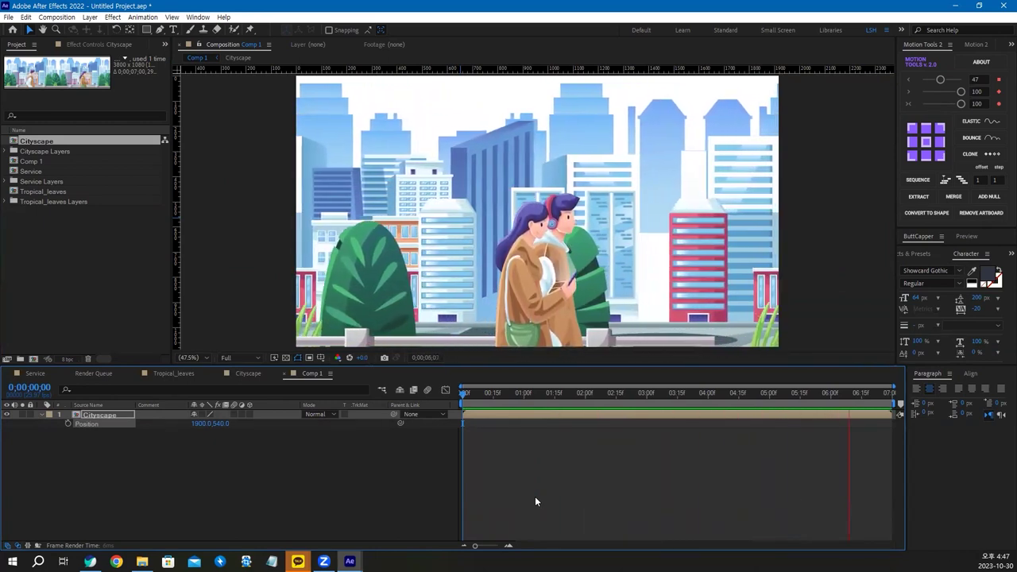
{"action": "key", "text": "space"}
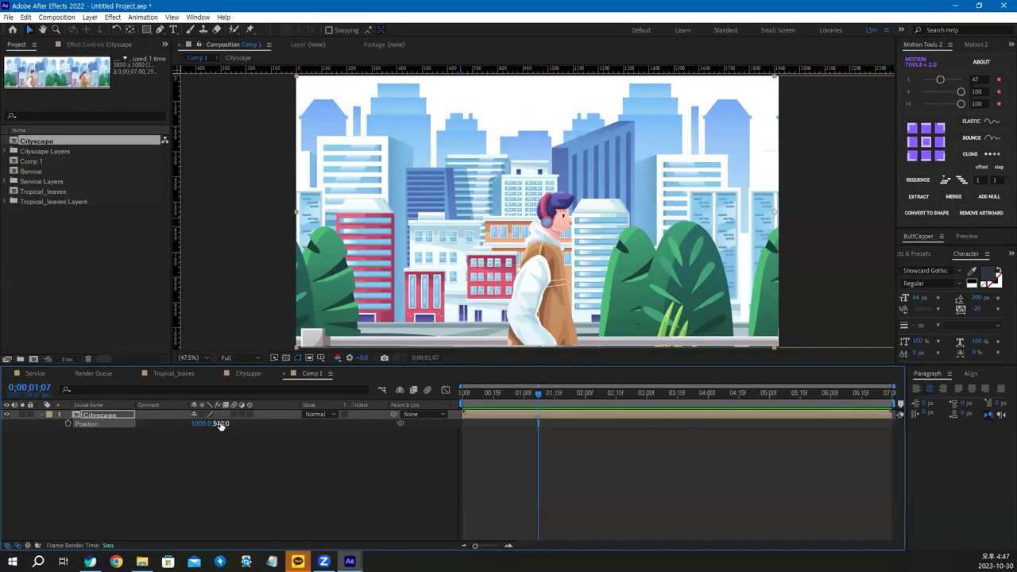
{"action": "left_click_drag", "start_coordinate": [220, 426], "coordinate": [237, 424]}
{"action": "left_click", "coordinate": [441, 480]}
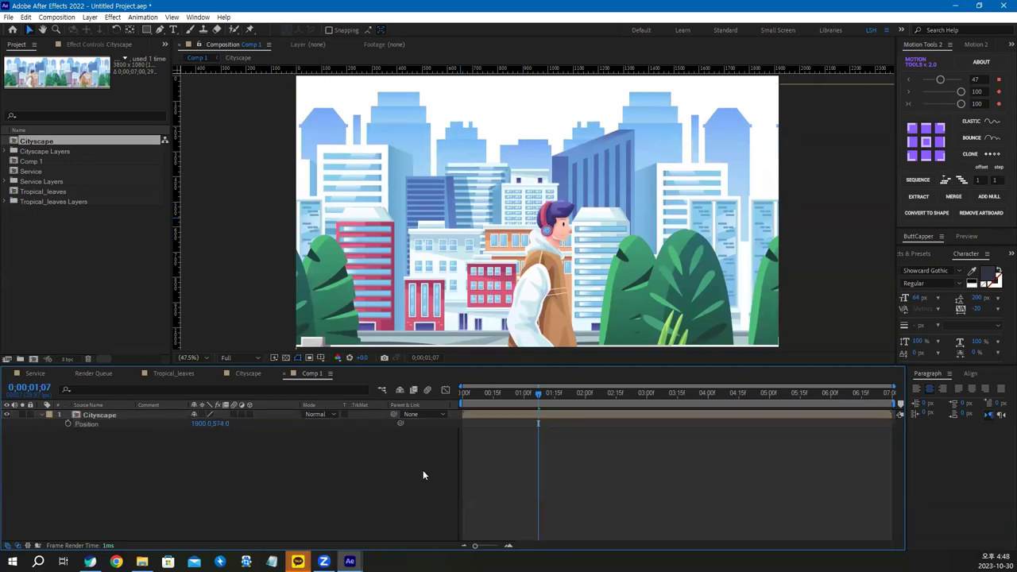
Step: Create a 1920 x 1080 solid named bg in light blue E1F4FF and place it beneath the Cityscape layer
{"action": "key", "text": "ctrl+y"}
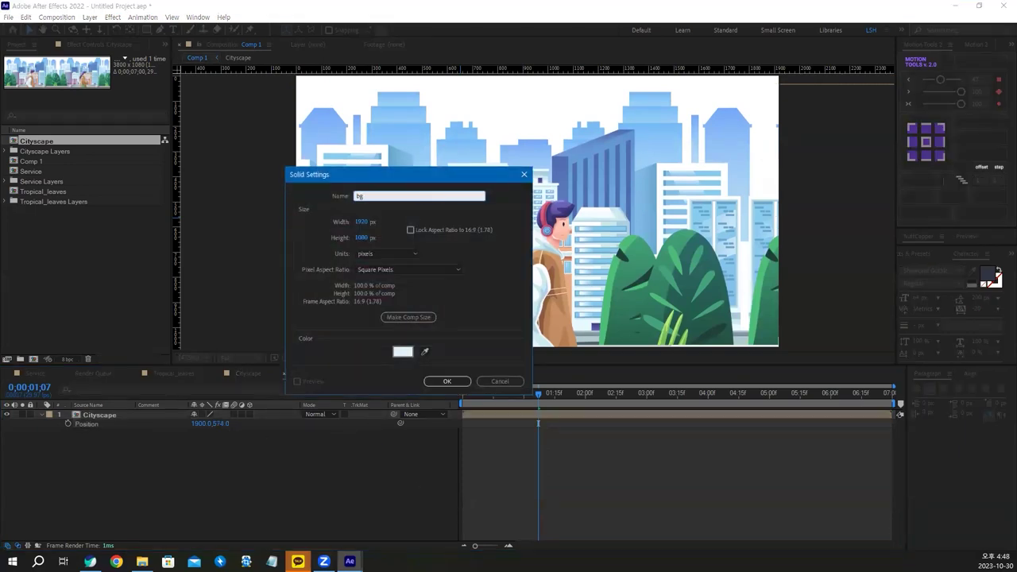
{"action": "left_click", "coordinate": [403, 352]}
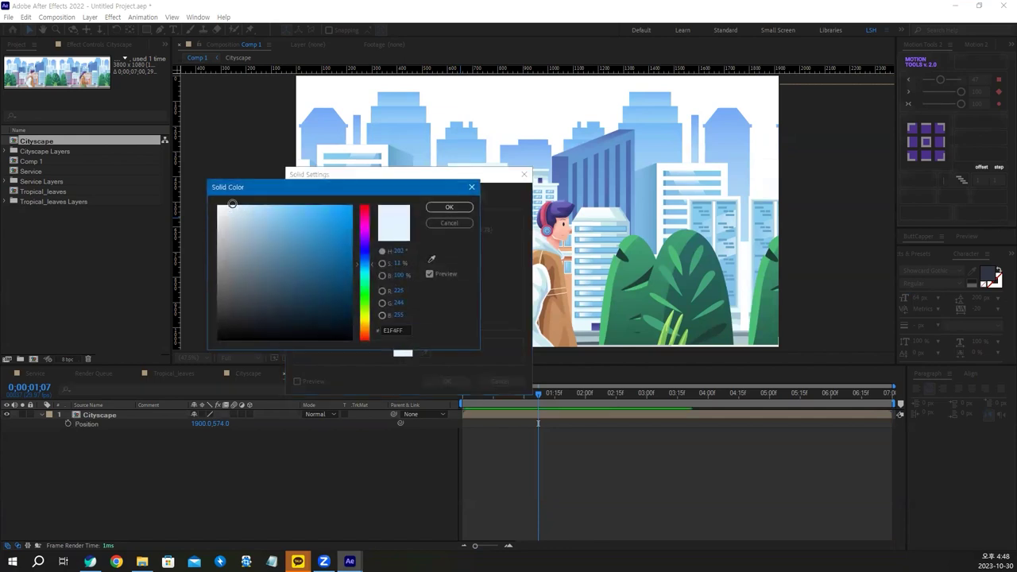
{"action": "left_click", "coordinate": [438, 208]}
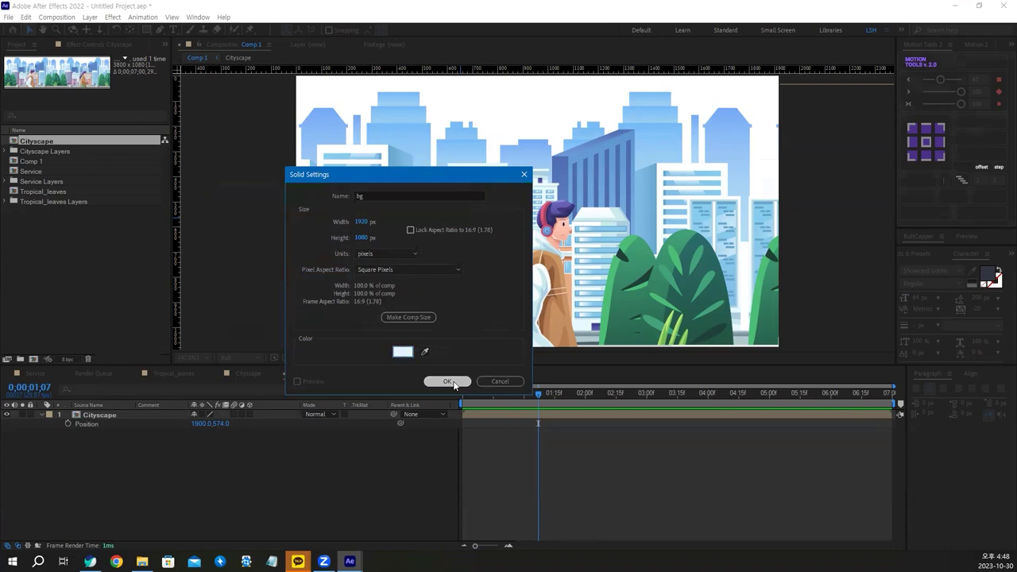
{"action": "left_click", "coordinate": [450, 381]}
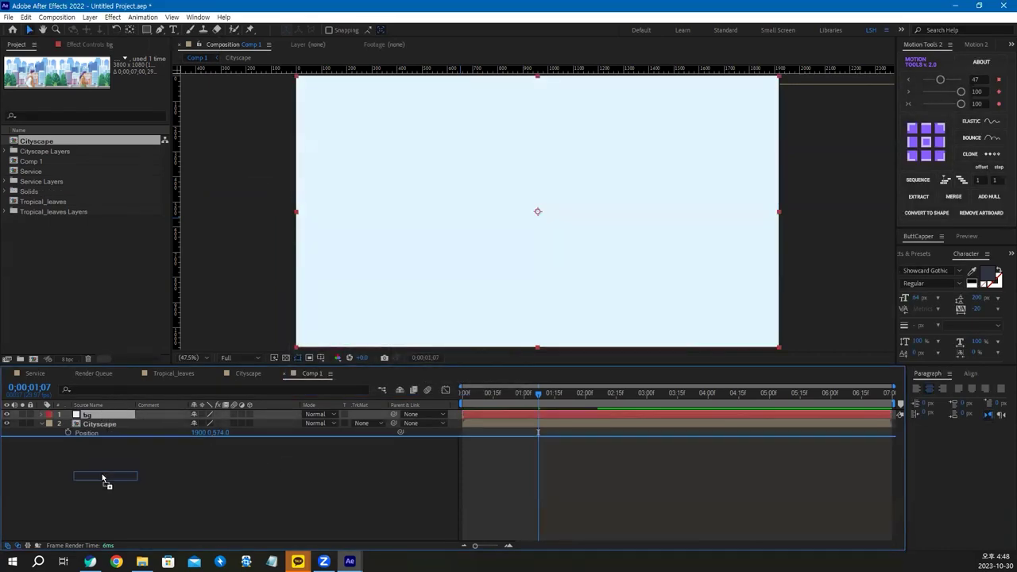
{"action": "left_click_drag", "start_coordinate": [101, 479], "coordinate": [345, 499]}
Step: Lighten the bg solid's colour to F1FAFF and play back Comp 1 from the first frame
{"action": "left_click_drag", "start_coordinate": [536, 392], "coordinate": [317, 395]}
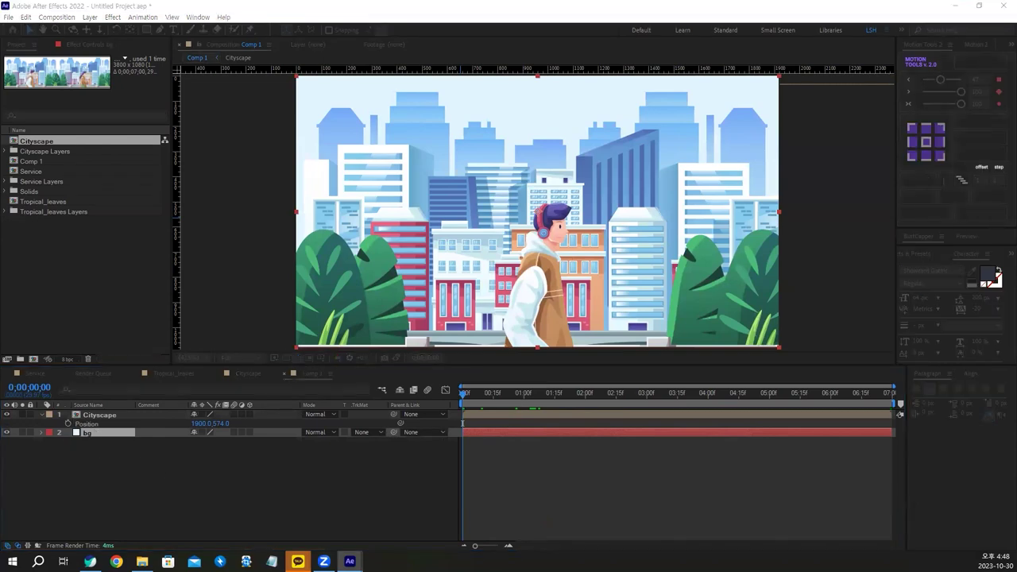
{"action": "left_click", "coordinate": [302, 347]}
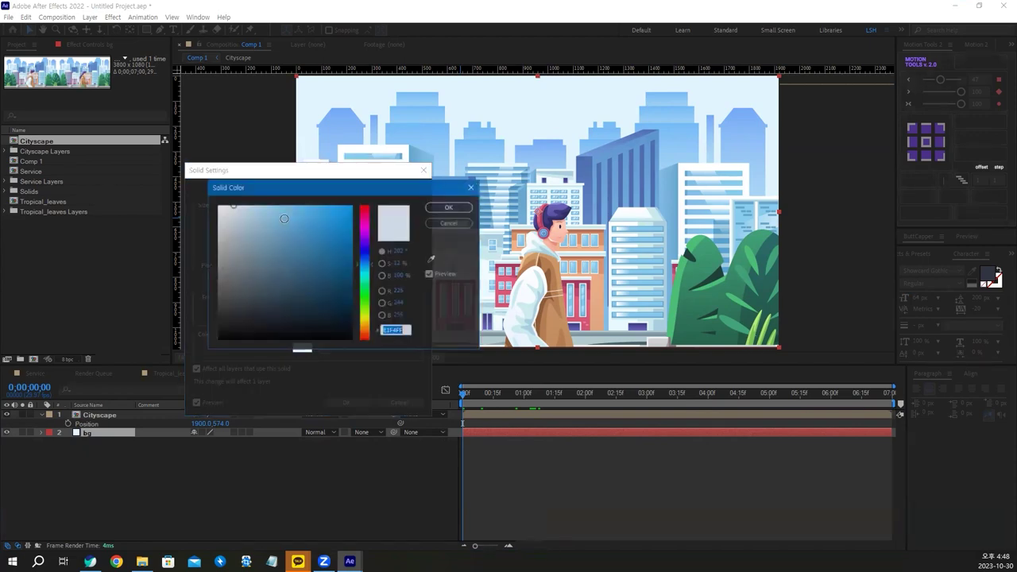
{"action": "left_click", "coordinate": [224, 203]}
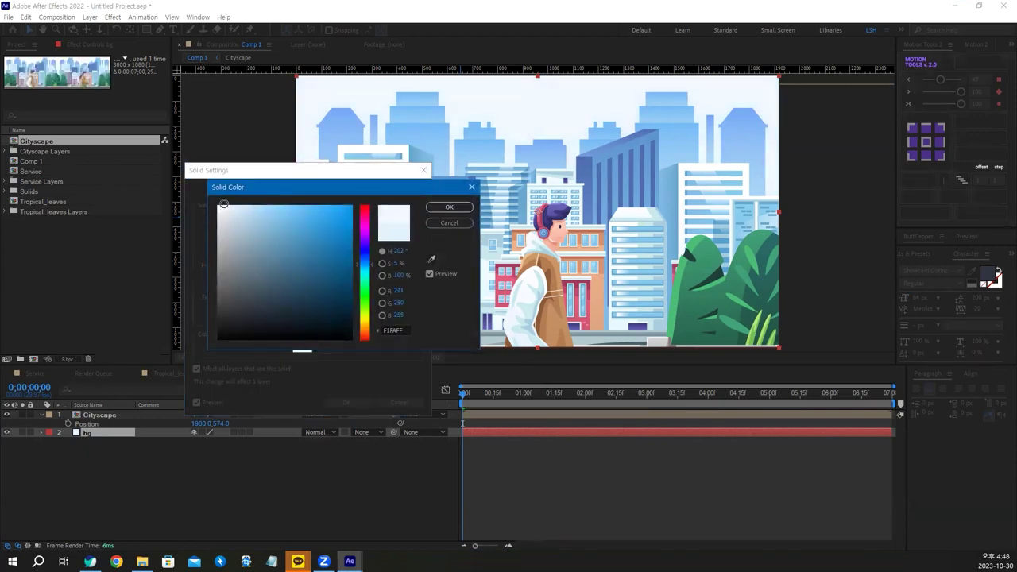
{"action": "left_click", "coordinate": [447, 208]}
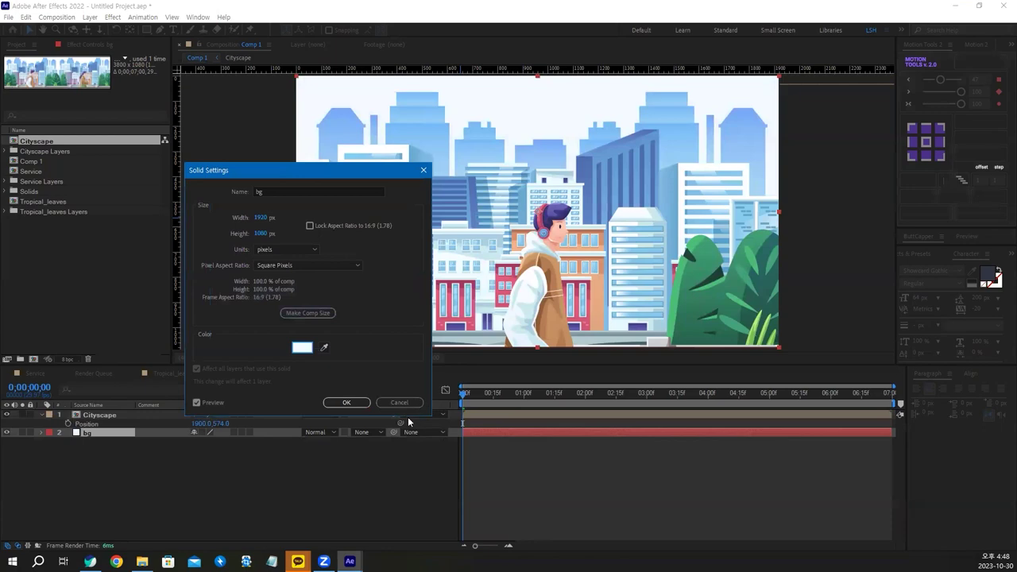
{"action": "left_click", "coordinate": [345, 402]}
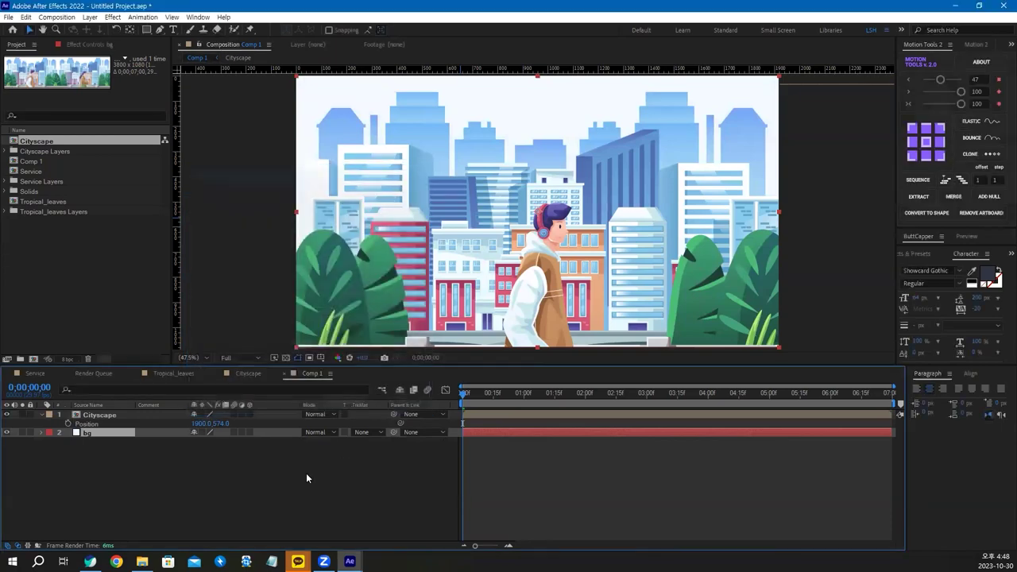
{"action": "left_click", "coordinate": [498, 479]}
{"action": "key", "text": "space"}
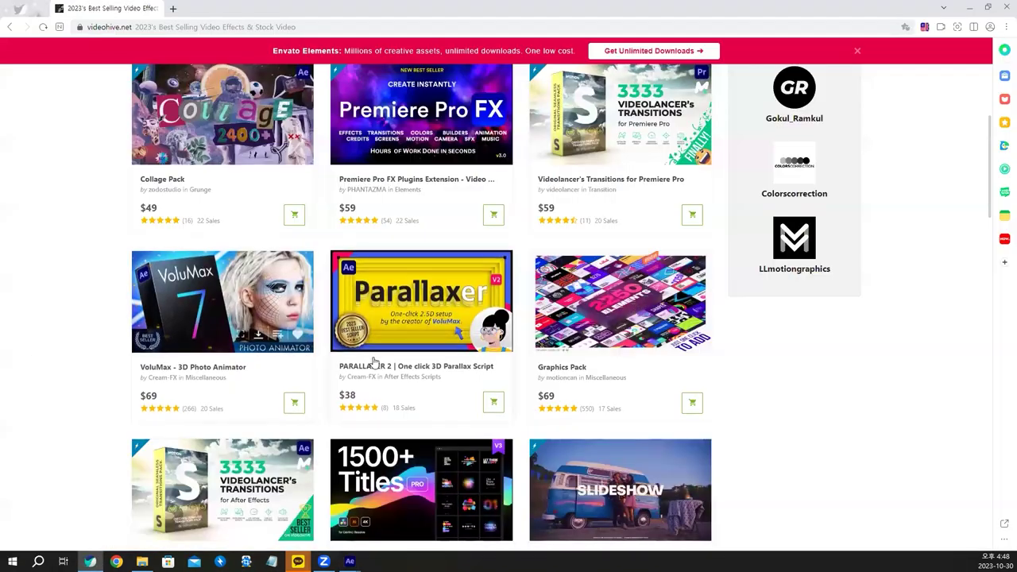
Step: On the VideoHive best-sellers page in the browser, open the PARALLAXER 2 item and play its preview video full screen
{"action": "left_click", "coordinate": [399, 370]}
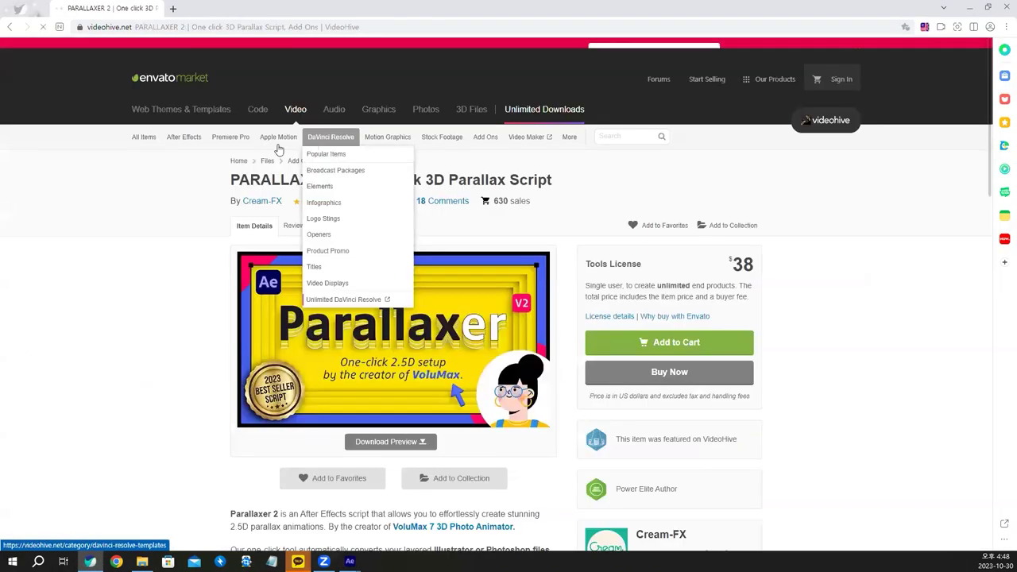
{"action": "left_click", "coordinate": [374, 340]}
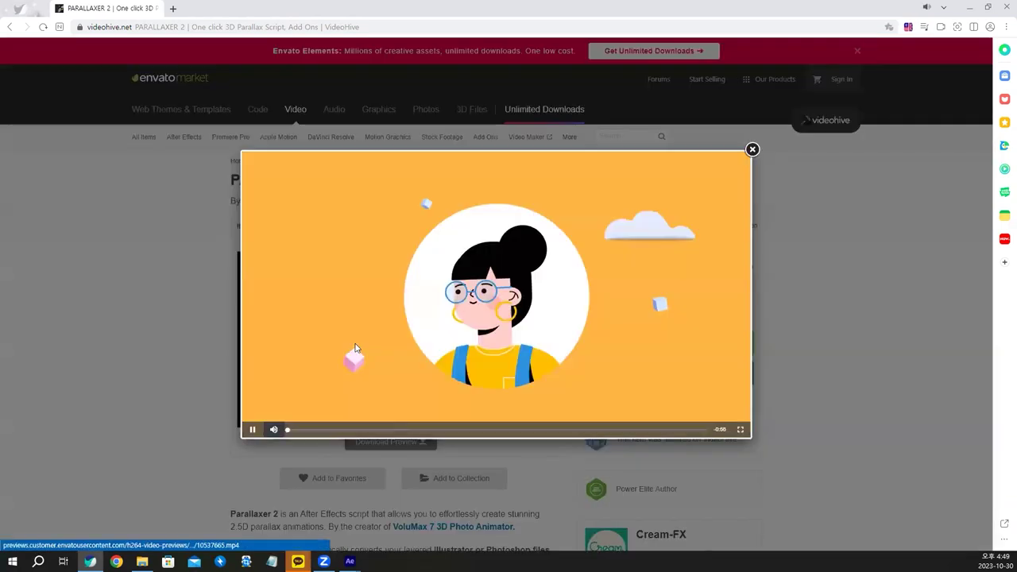
{"action": "left_click", "coordinate": [739, 429]}
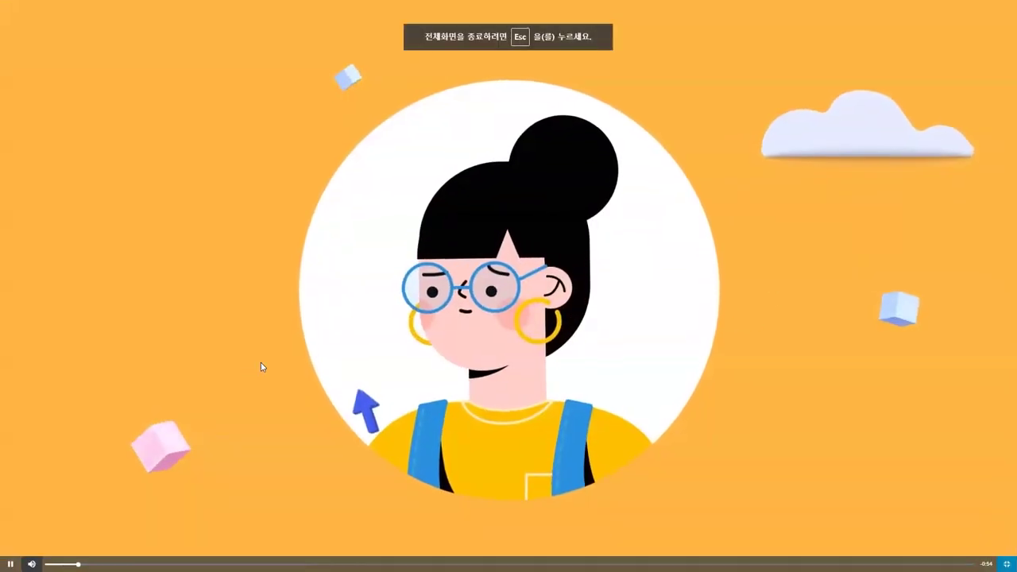